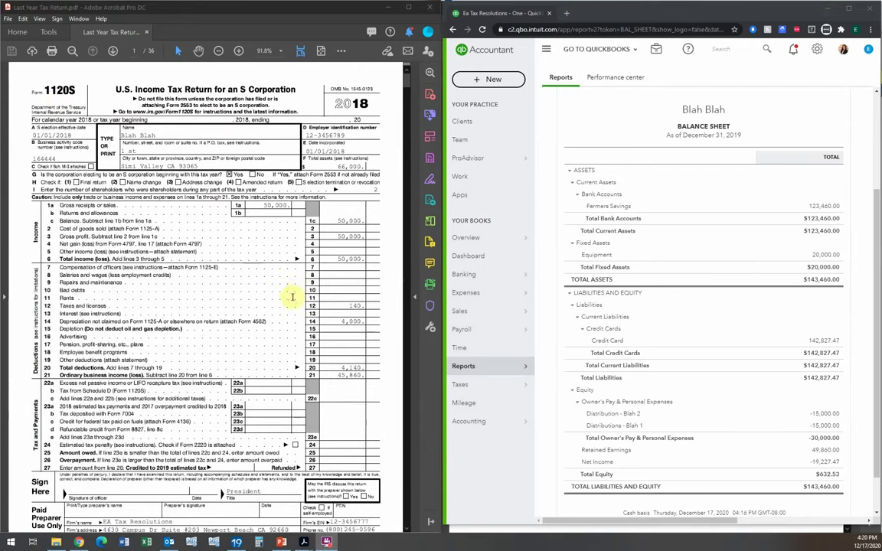
- Review the 2018 Form 1120S from page 1 through Schedule L against the 2019 balance sheet, ending back on page 1
scroll(292, 246, "down", 3)
scroll(299, 253, "up", 2)
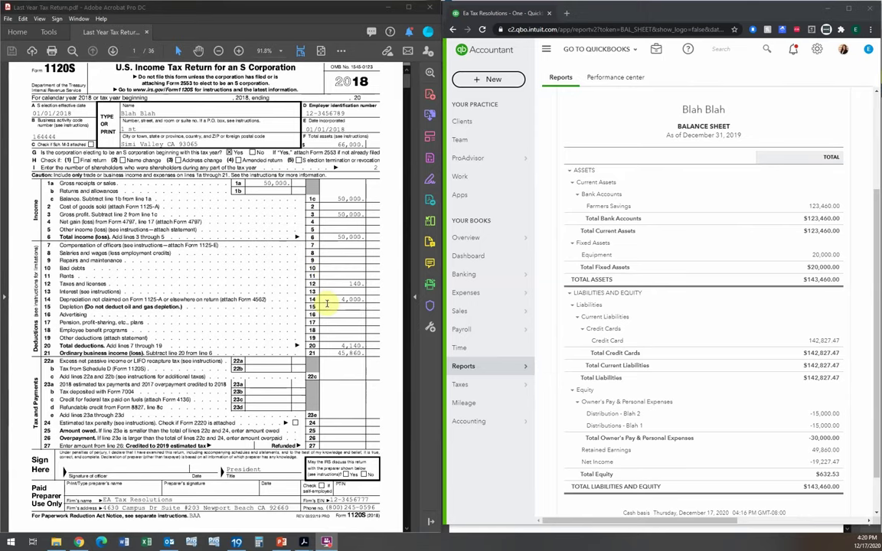
scroll(327, 307, "down", 20)
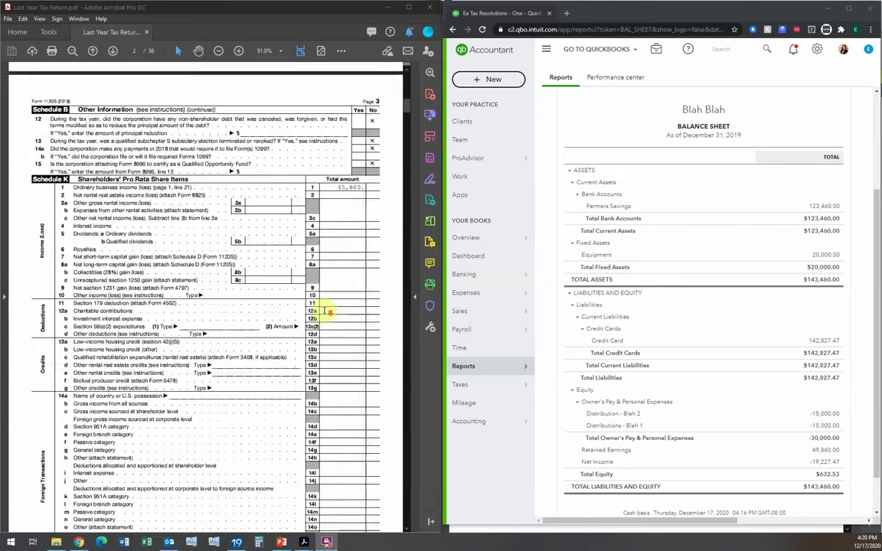
scroll(327, 312, "down", 20)
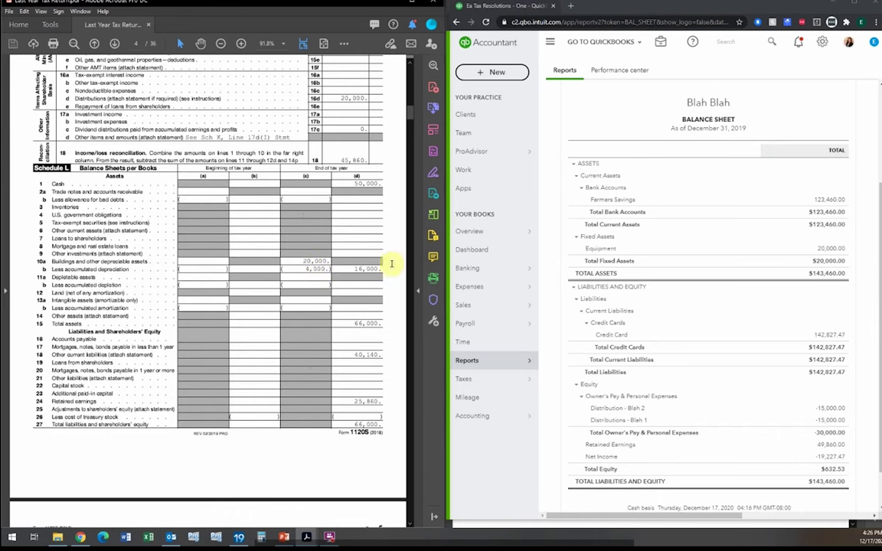
scroll(387, 253, "up", 10)
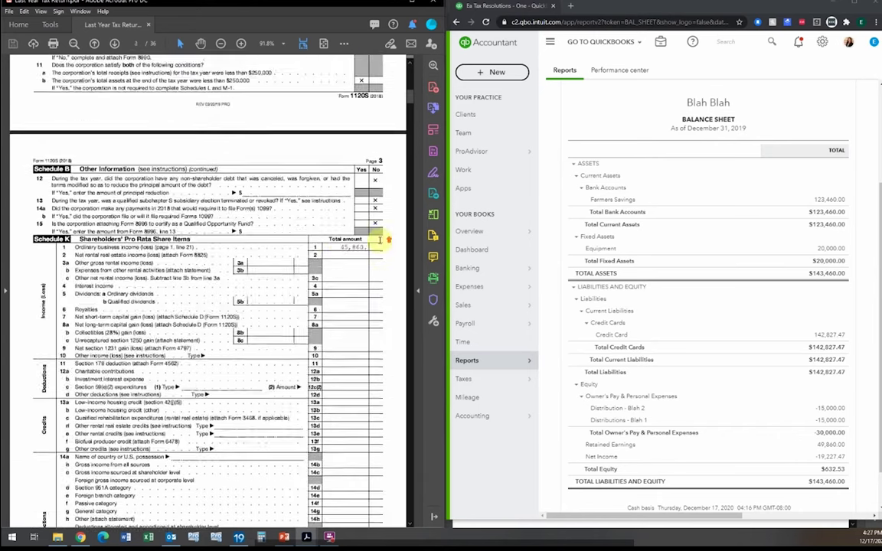
scroll(379, 240, "up", 15)
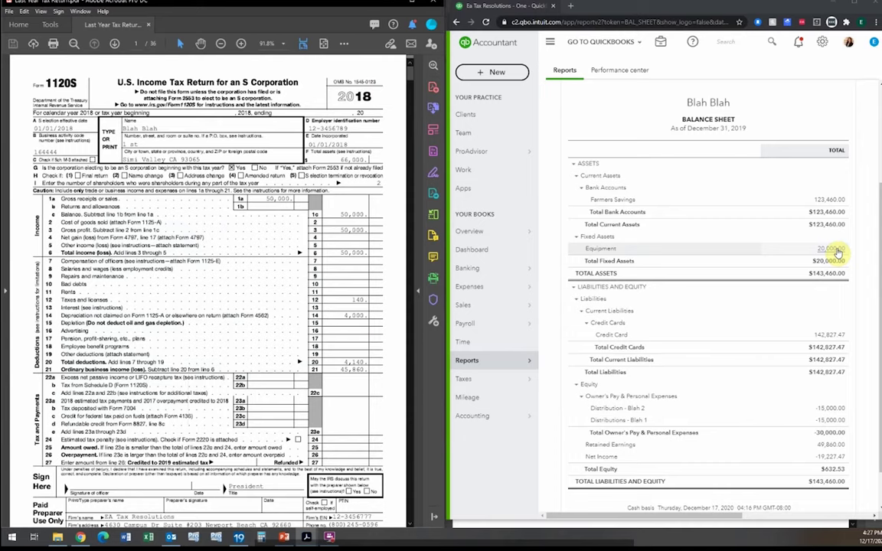
- Create a new journal entry dated 12/31/2018
left_click(506, 73)
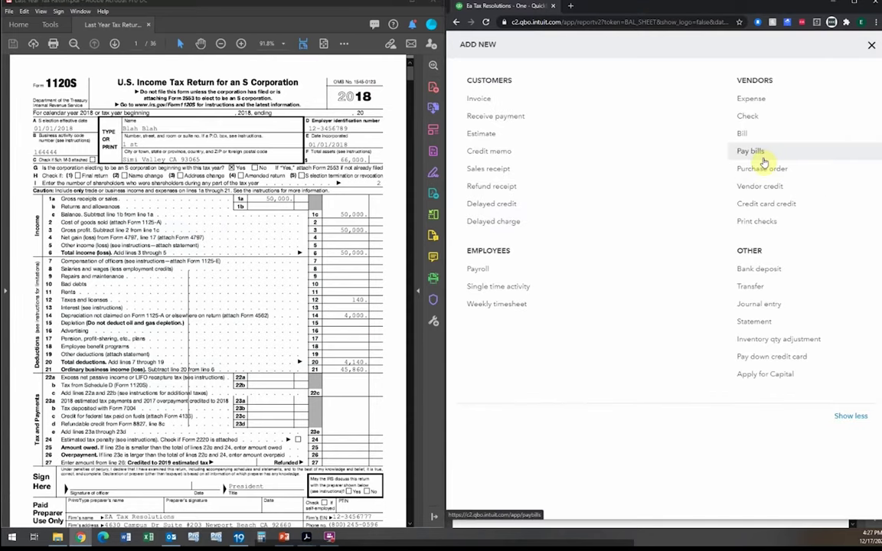
left_click(769, 305)
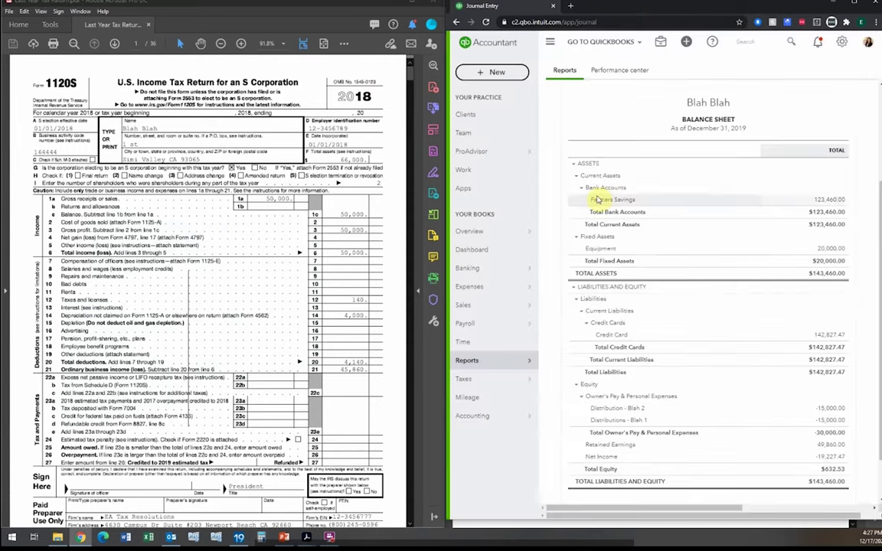
left_click(481, 107)
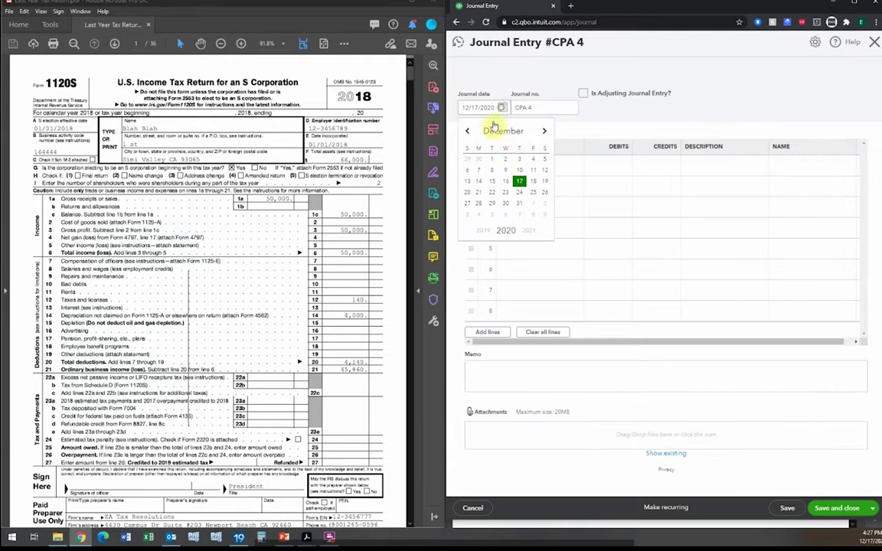
left_click(470, 131)
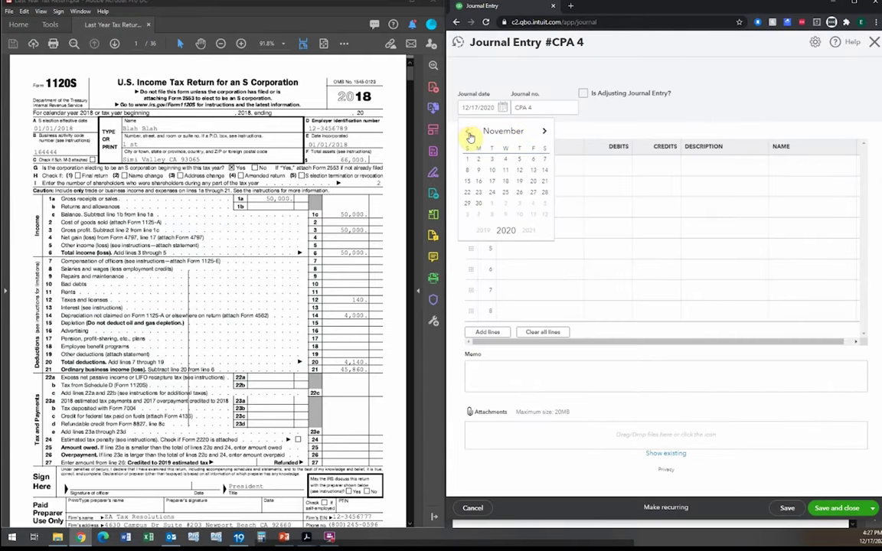
left_click(483, 230)
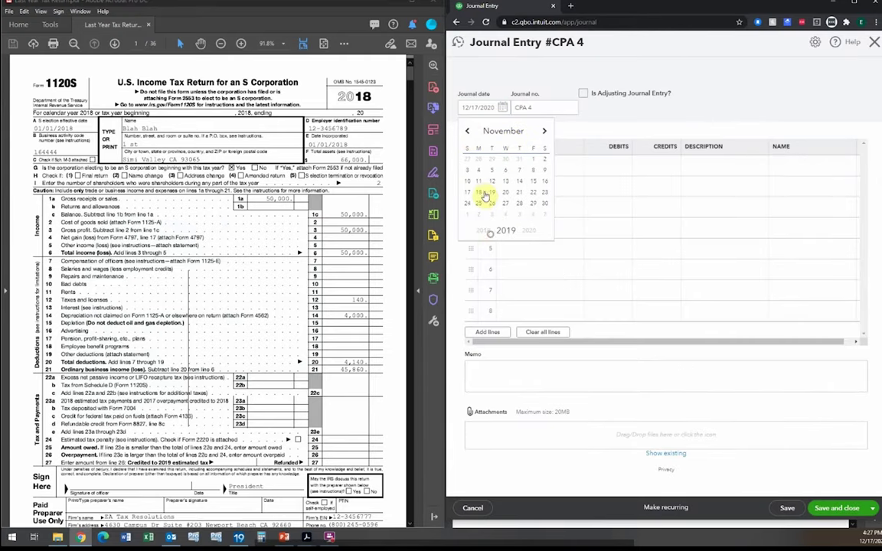
left_click(483, 231)
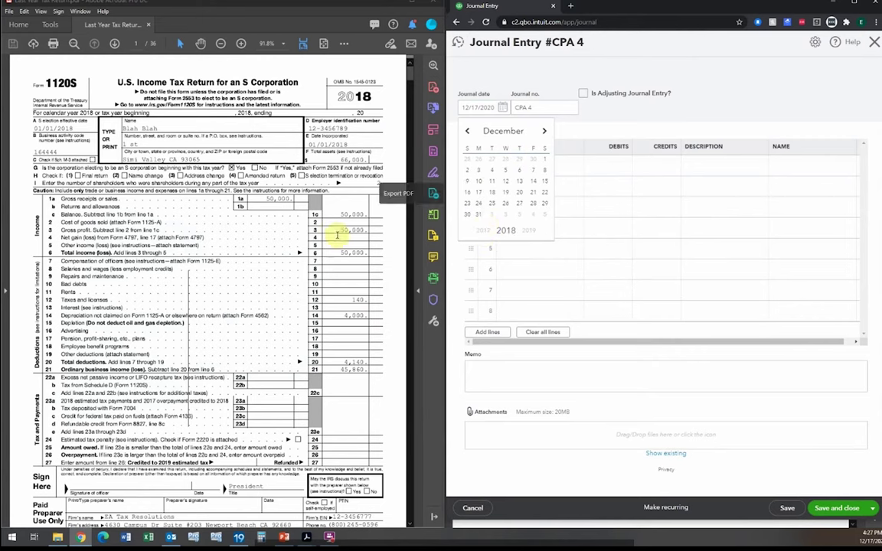
left_click(480, 215)
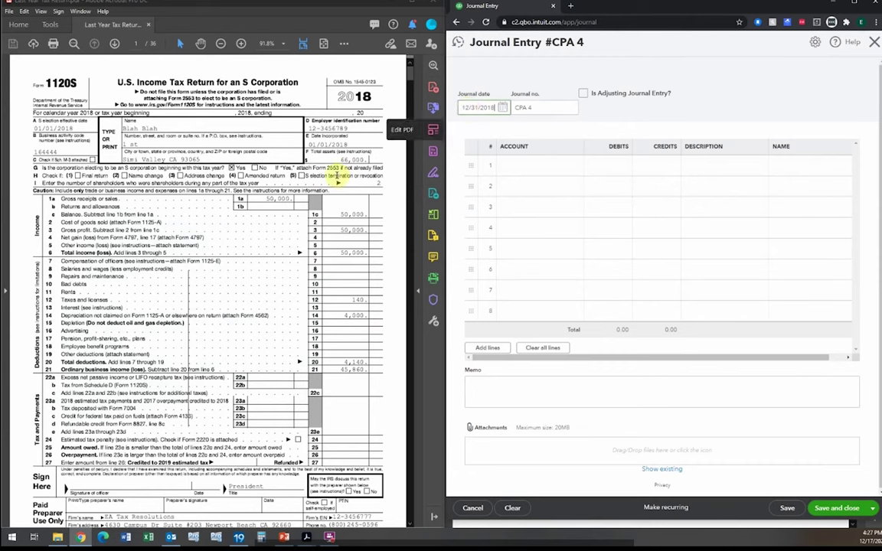
- Debit Depreciation Expense and credit Accumulated Depreciation 4,000.00, describe the first line as "To record depreciation for 2018", and save and close the entry
left_click(514, 165)
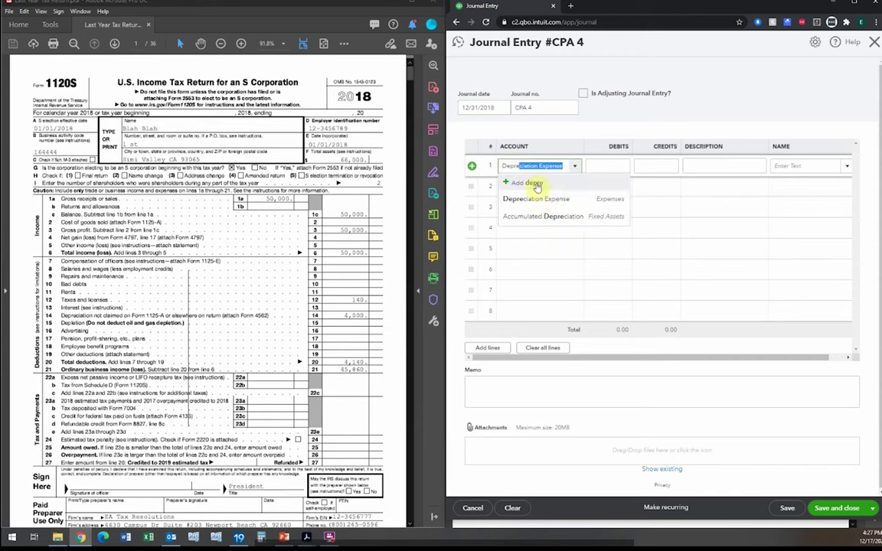
left_click(539, 197)
left_click(610, 167)
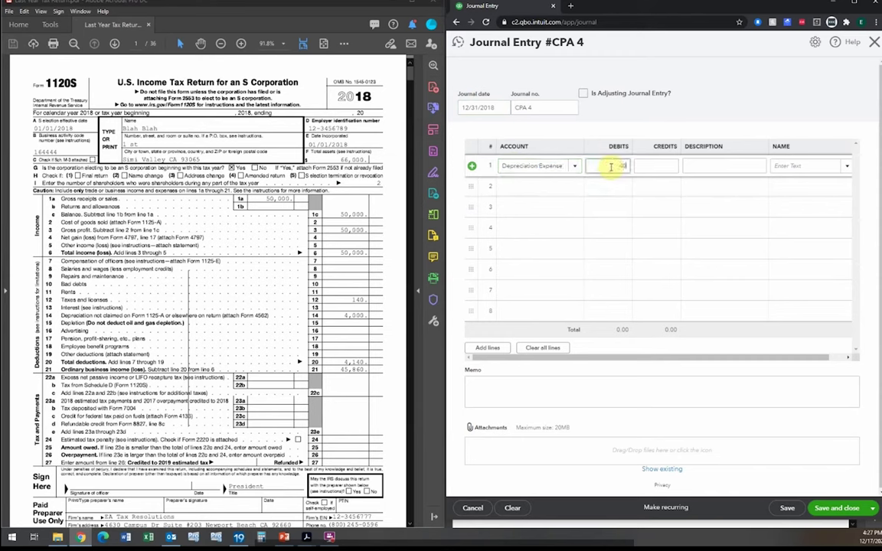
left_click(521, 186)
type("Accumulated Depreci")
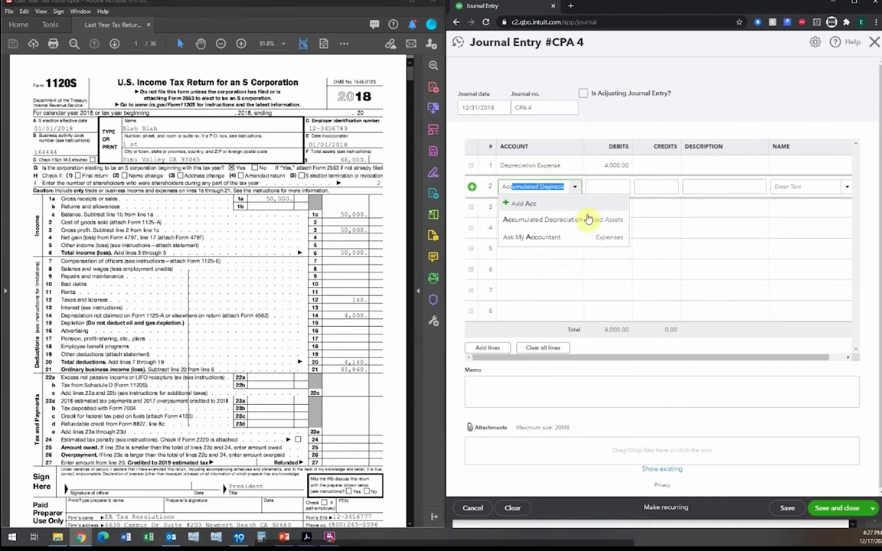
key("Tab")
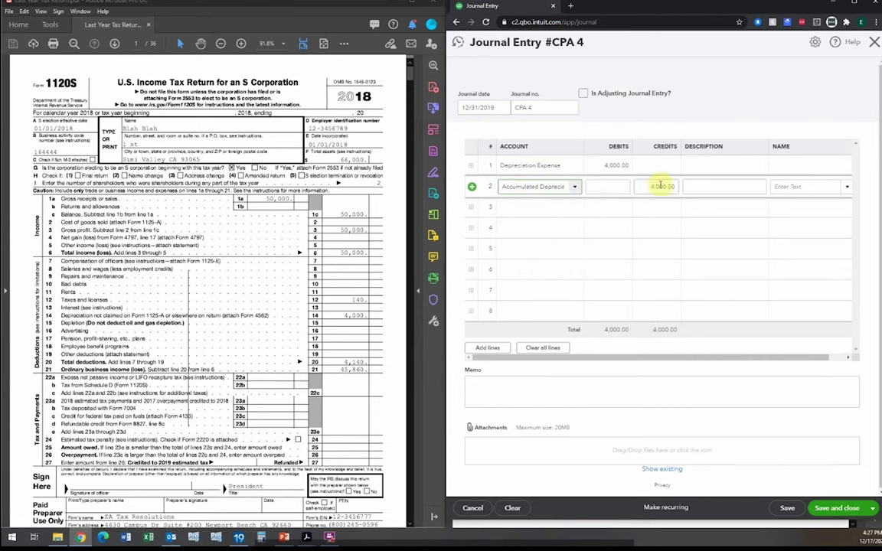
left_click(717, 167)
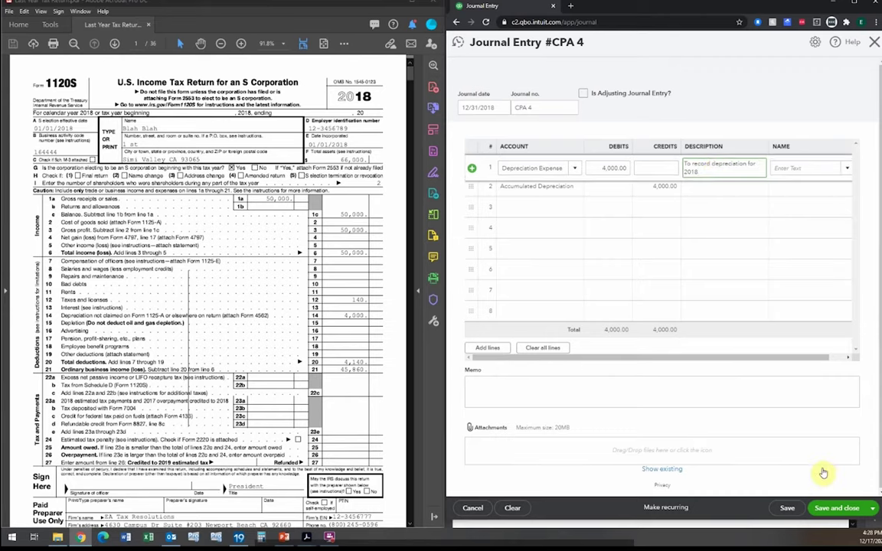
left_click(836, 511)
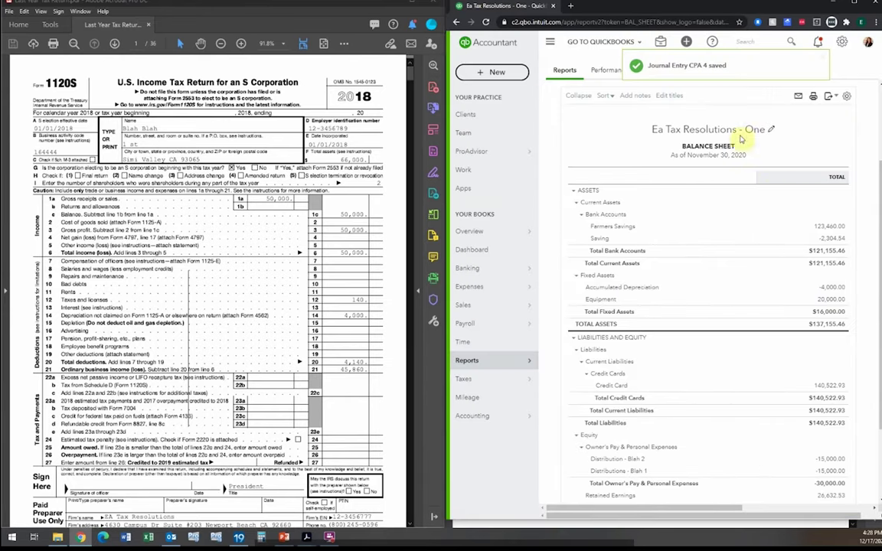
- Rerun the balance sheet report for Last Year, 01/01/2019 to 12/31/2019
scroll(587, 123, "up", 3)
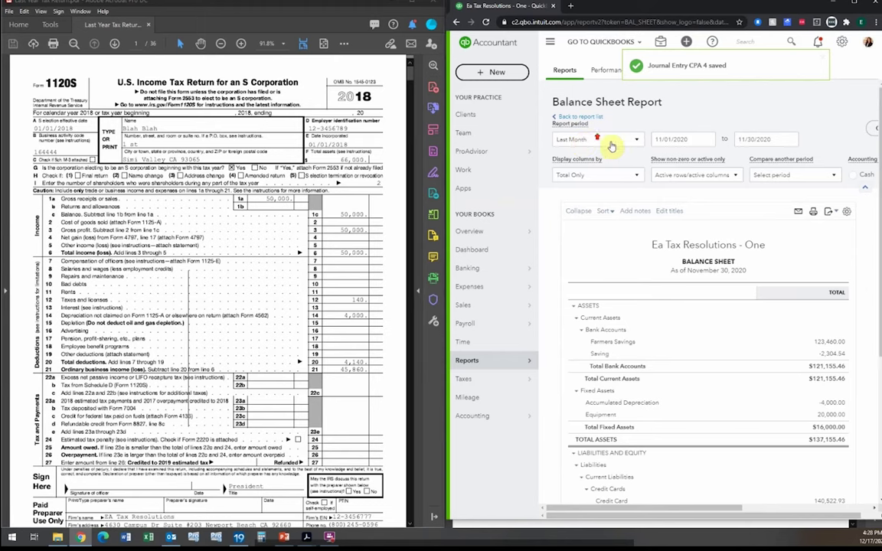
left_click(612, 141)
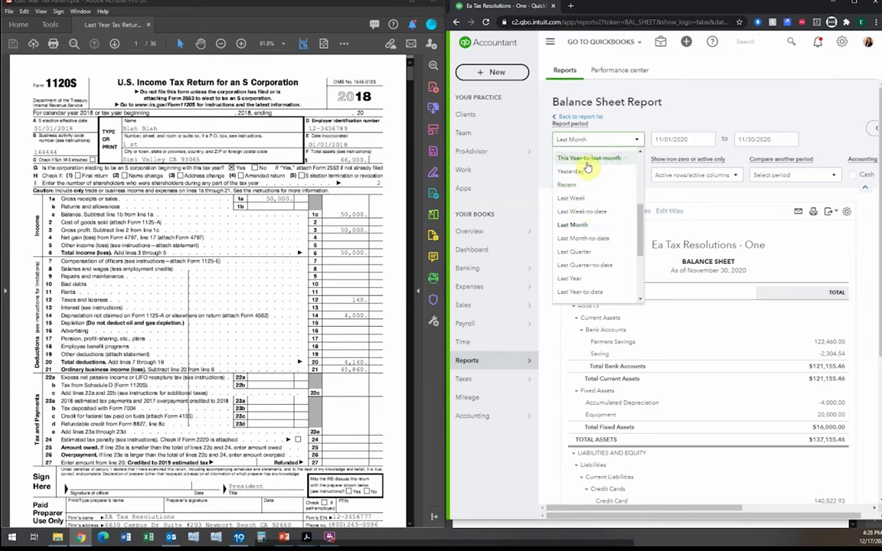
left_click(587, 280)
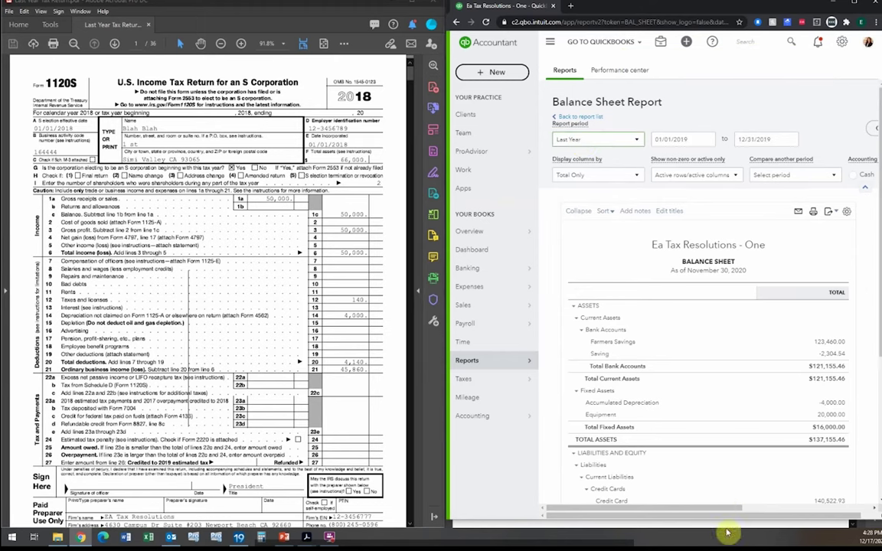
left_click_drag(721, 513, 758, 507)
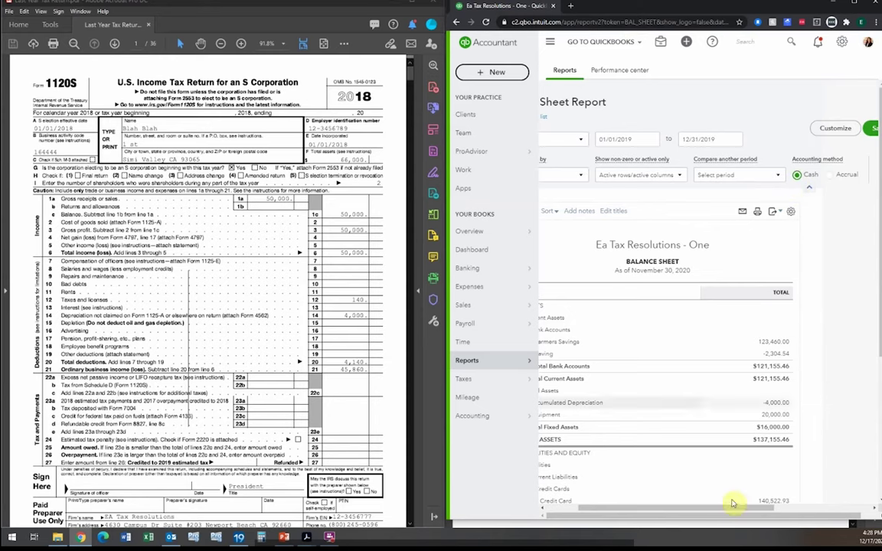
left_click_drag(738, 508, 786, 506)
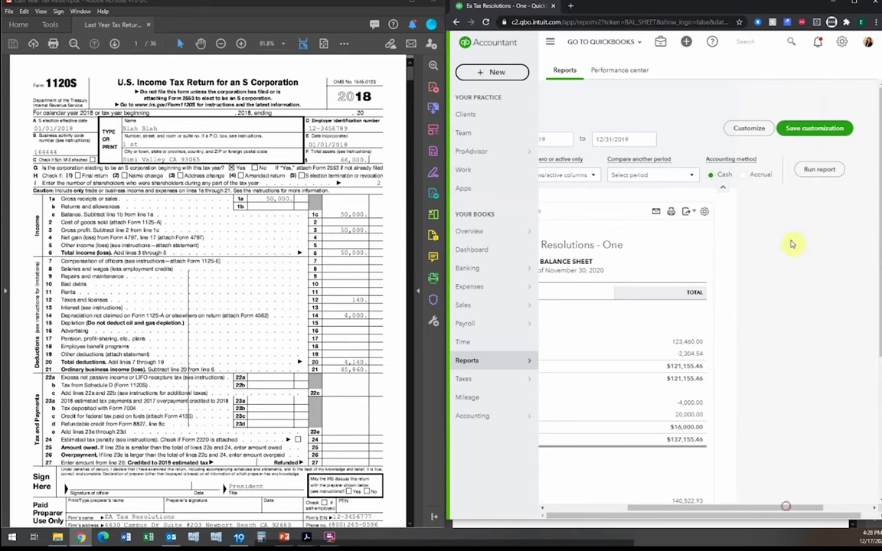
left_click(811, 171)
scroll(777, 272, "down", 3)
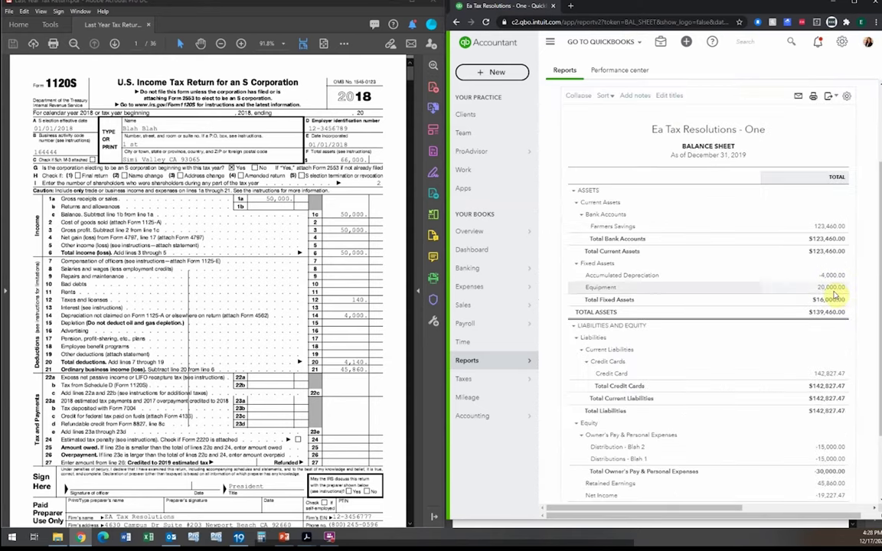
- Compare the balance sheet's equity section with Schedule L in the 2018 tax return
scroll(835, 295, "down", 2)
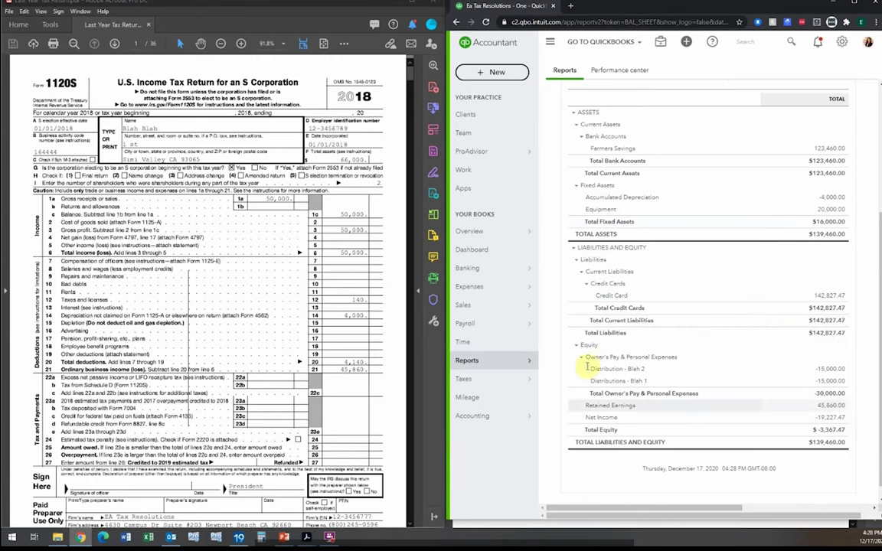
scroll(228, 337, "down", 5)
scroll(230, 323, "down", 20)
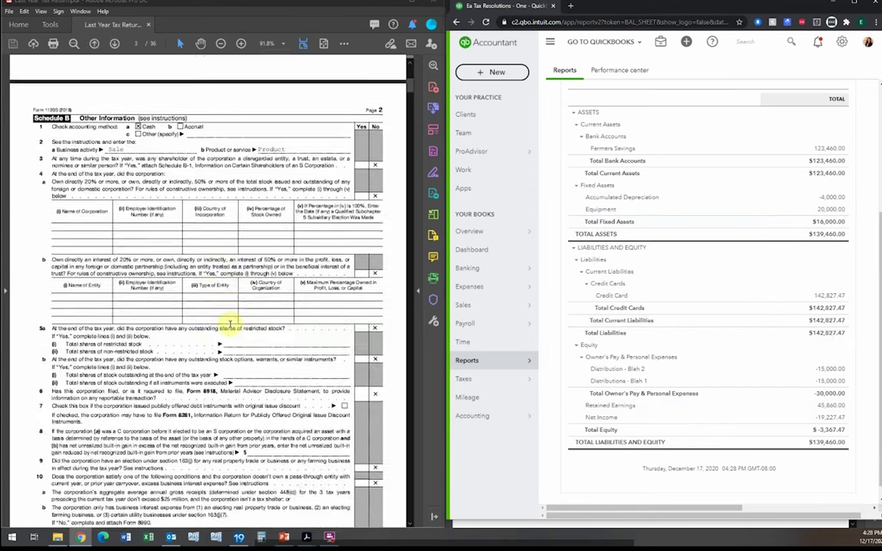
scroll(232, 323, "down", 1)
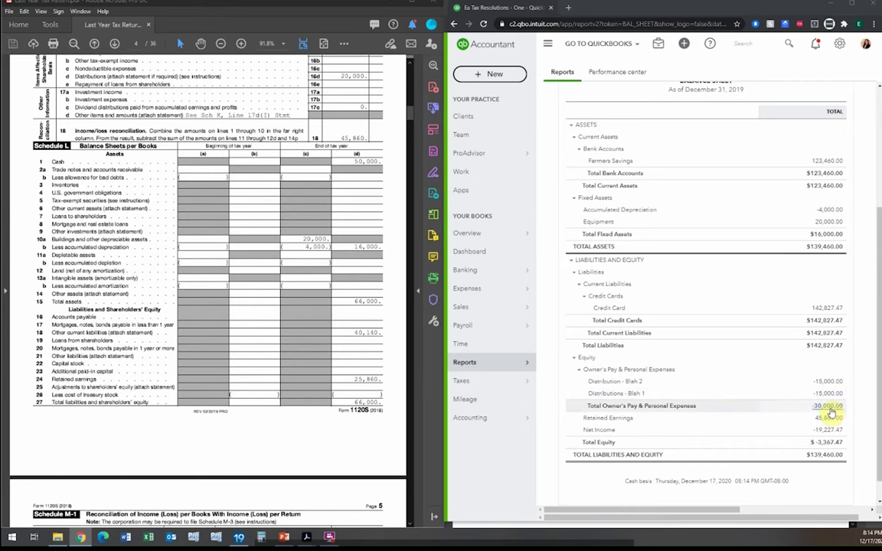
- Open the transaction report behind Total Owner's Pay & Personal Expenses and maximize the browser window
left_click(832, 411)
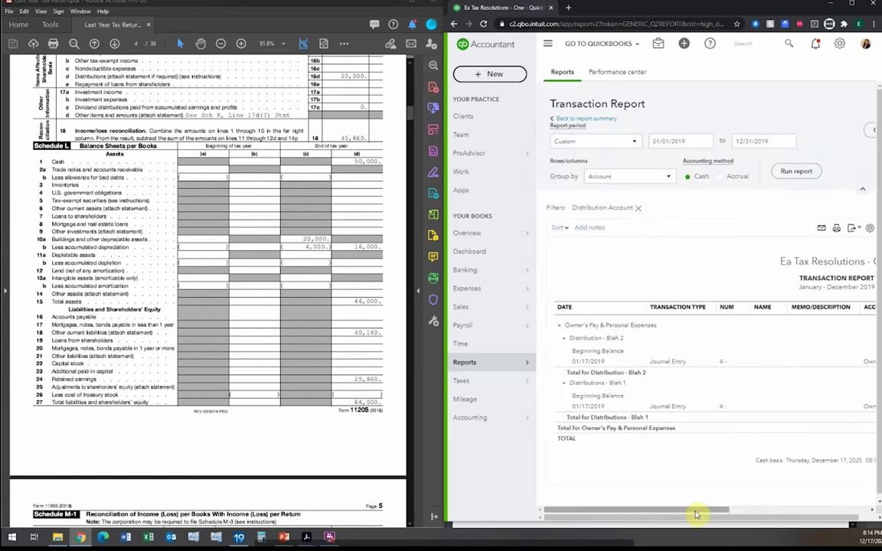
key("super+Up")
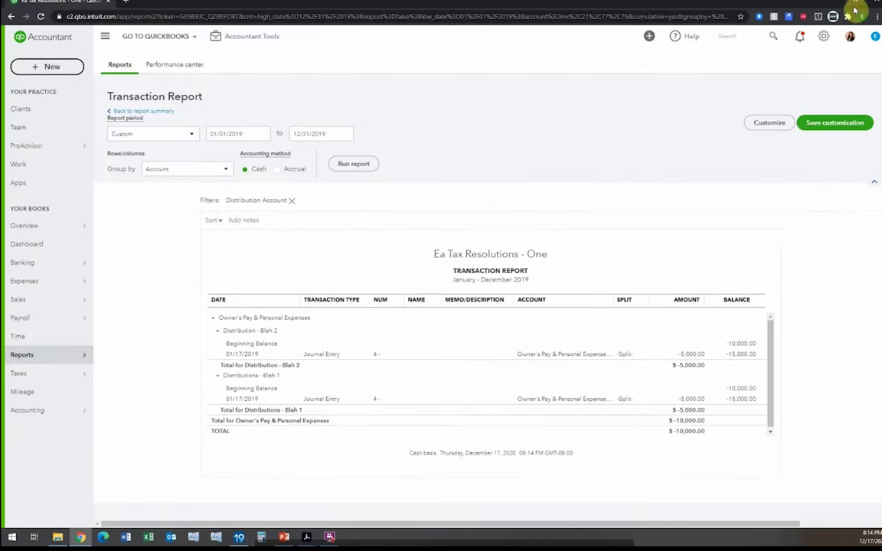
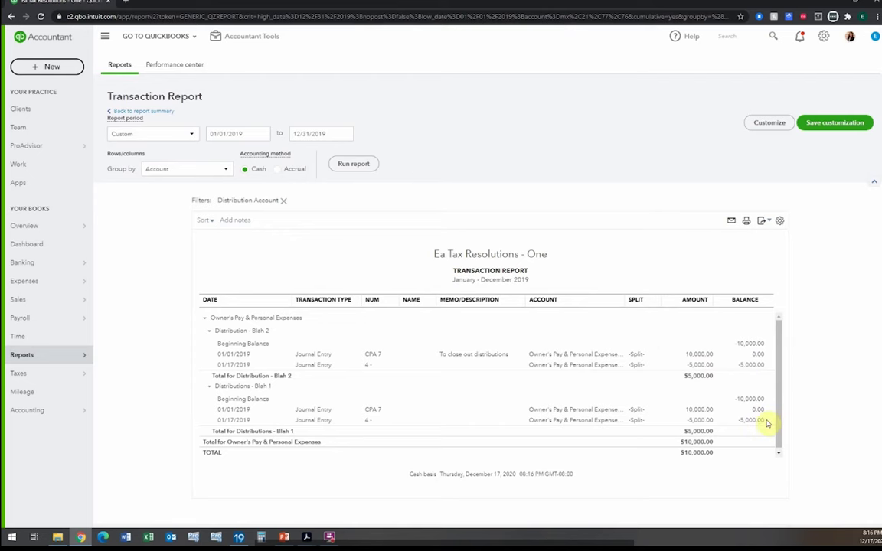
- Return to the balance sheet, check its retained earnings, and restore the browser beside the tax return PDF
left_click(164, 111)
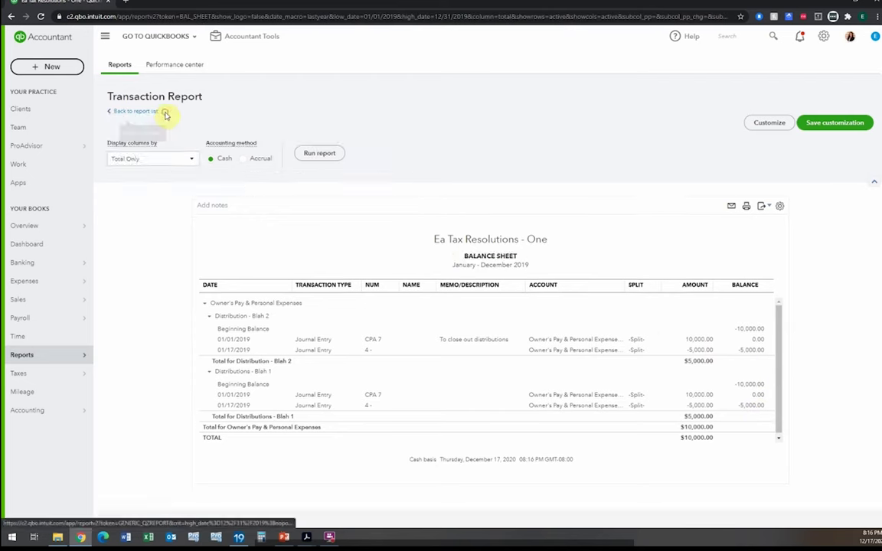
scroll(252, 163, "down", 2)
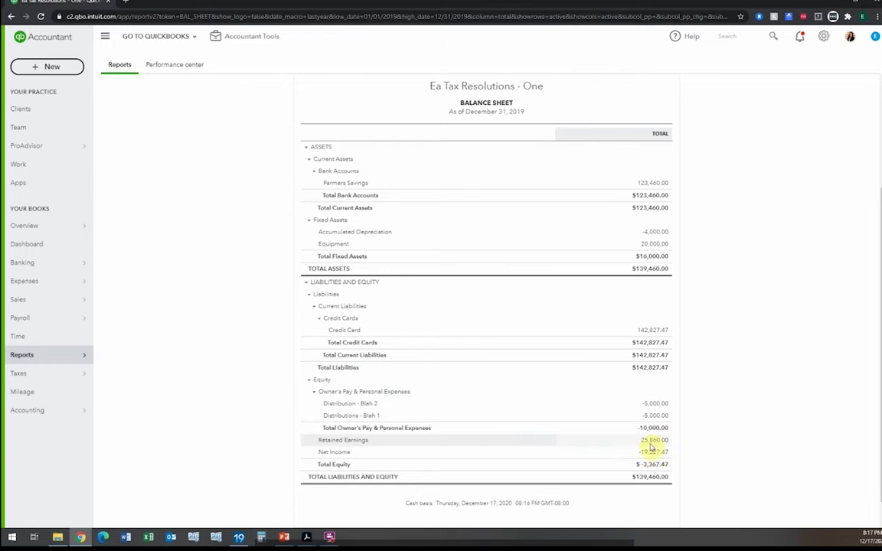
left_click(859, 2)
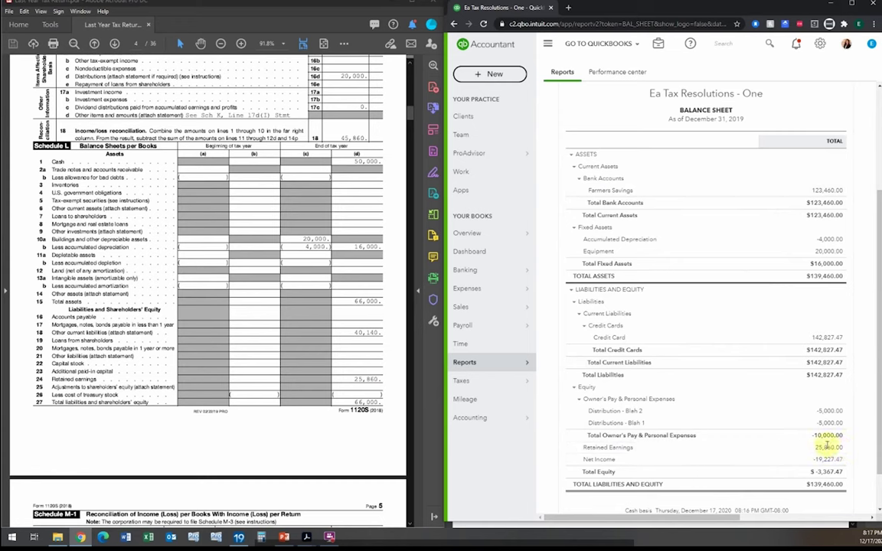
- Minimize the 2018 tax return PDF to switch to the 2019 Form 1120S in ProSeries
mouse_move(513, 382)
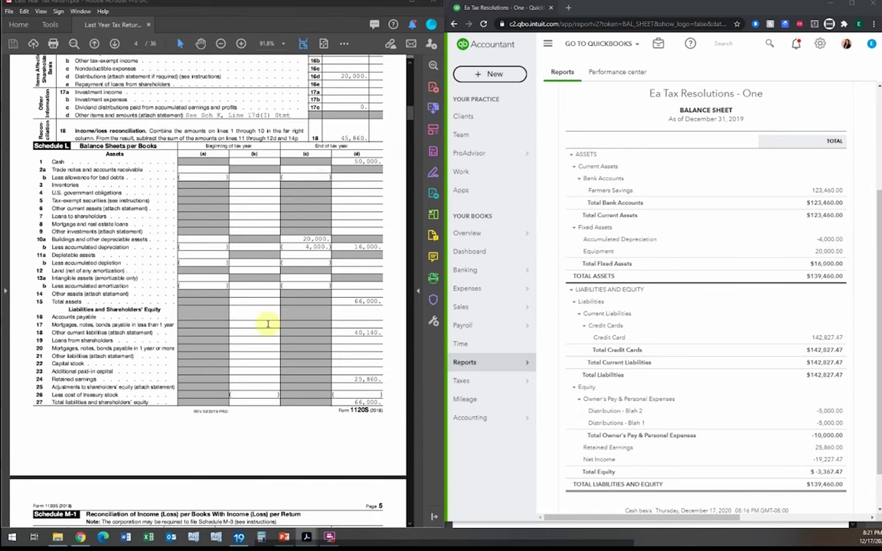
left_click(390, 7)
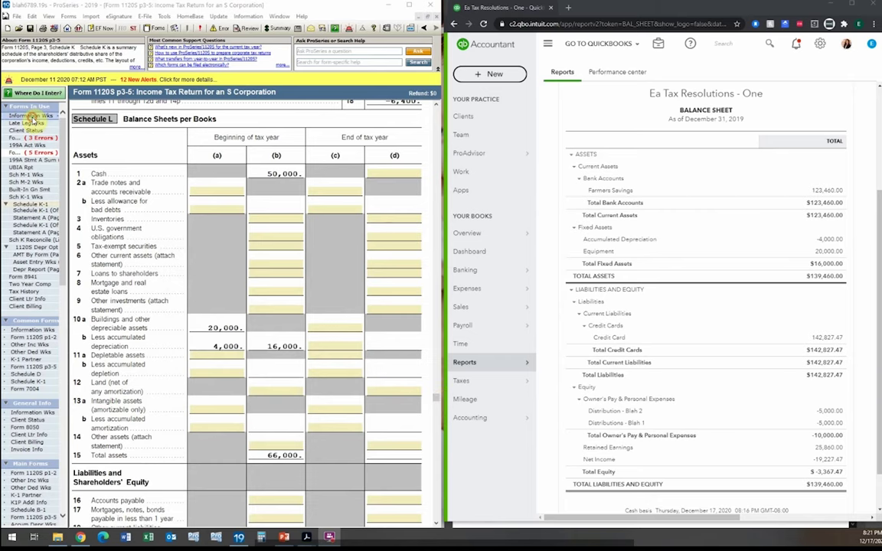
- Review the S Corporation Information Worksheet down to the K-1 and taxpayer signature information
left_click(31, 116)
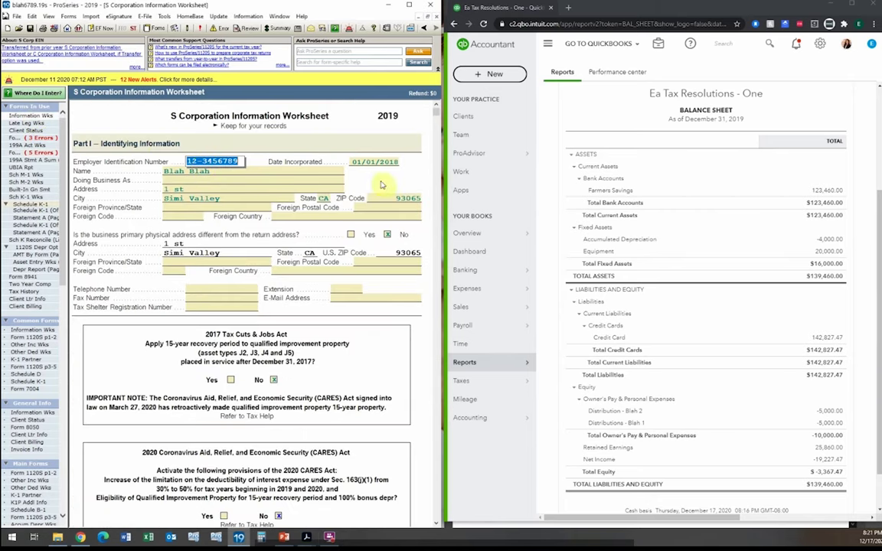
scroll(349, 299, "down", 3)
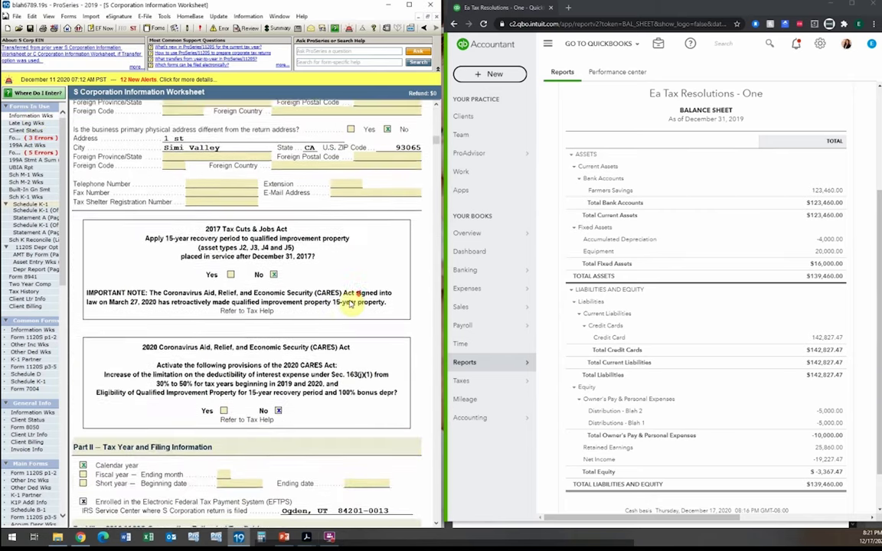
scroll(348, 302, "down", 15)
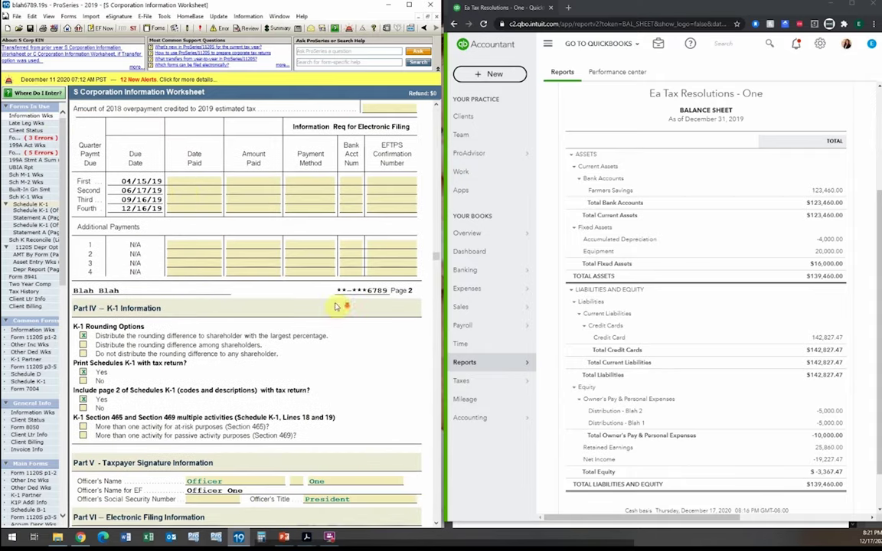
- Enter 123,460 as the end-of-year cash on Schedule L of Form 1120S p3-5
left_click(30, 141)
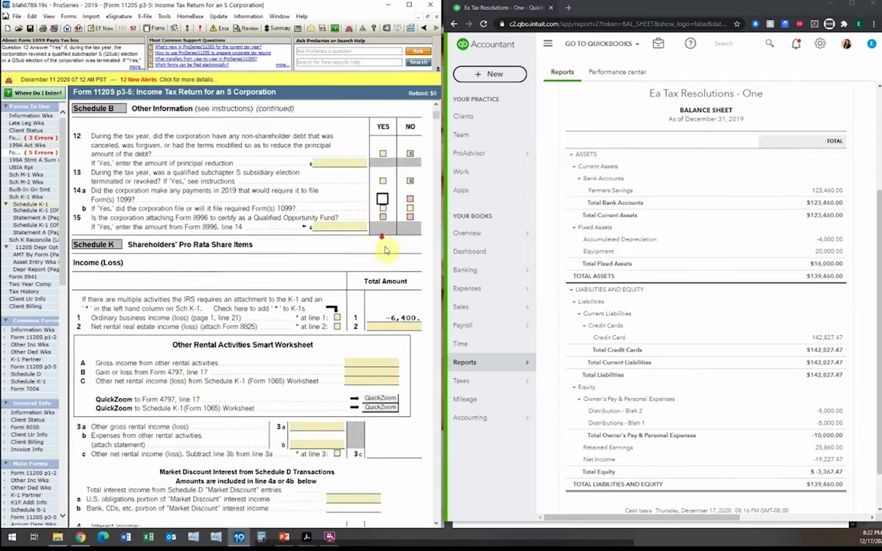
scroll(385, 249, "down", 20)
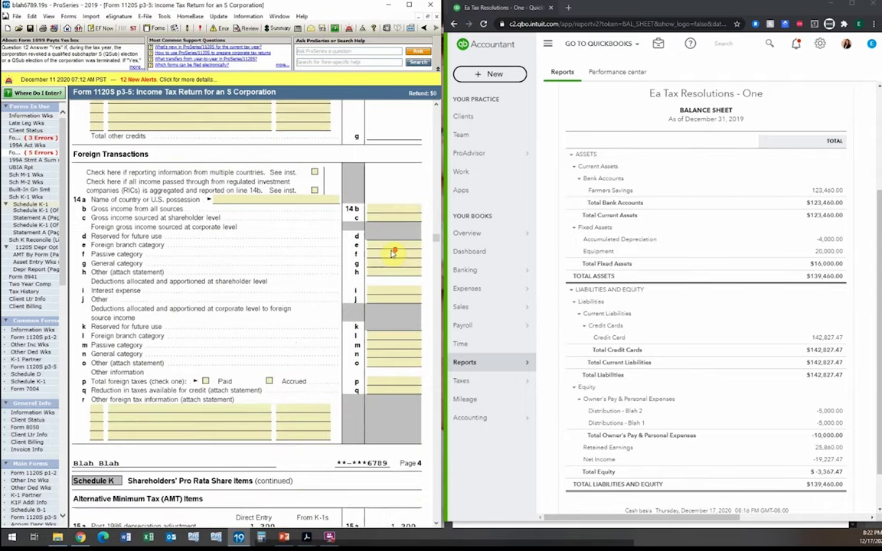
scroll(392, 253, "down", 20)
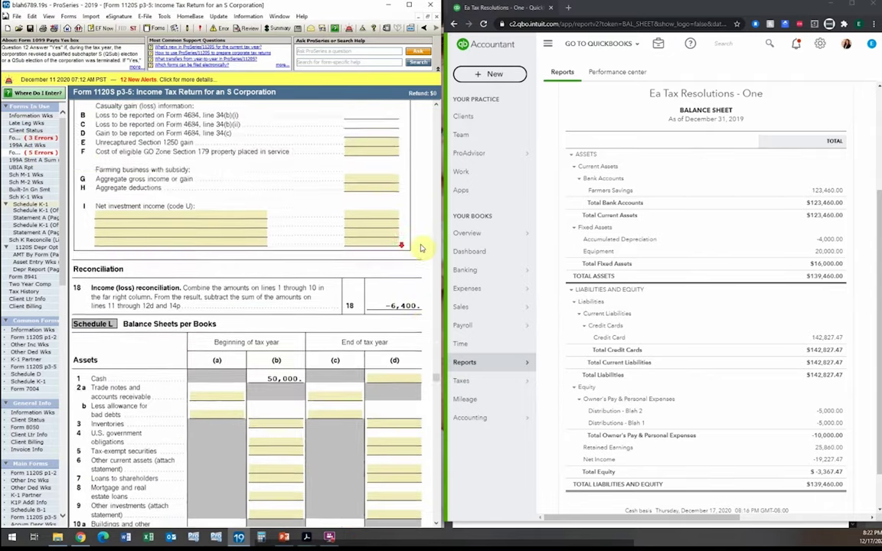
scroll(420, 248, "down", 5)
left_click(399, 229)
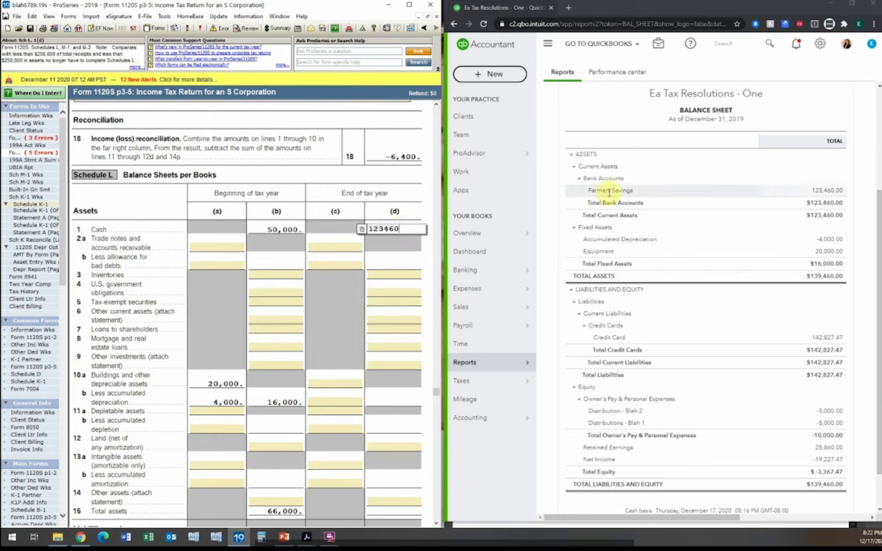
type("123460")
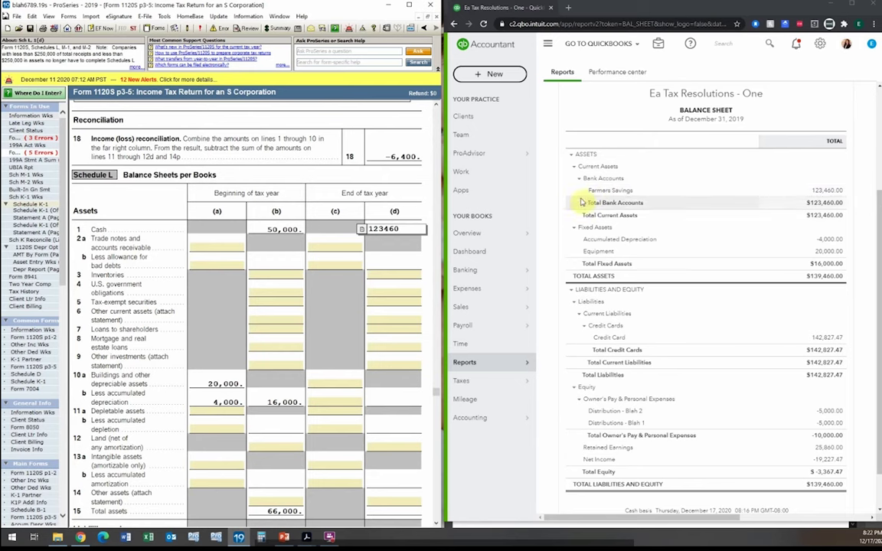
left_click(413, 286)
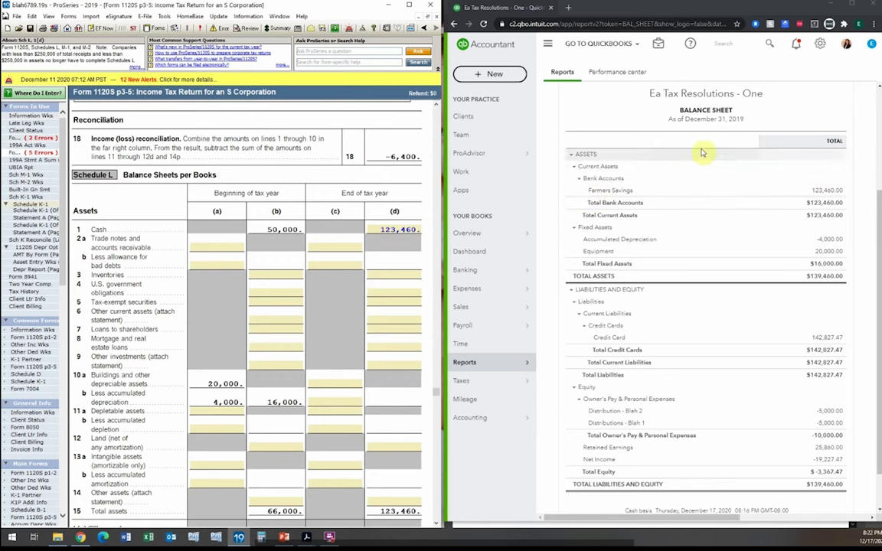
- Enter end-of-year depreciable assets of 20,000 and accumulated depreciation of 4,000 on Schedule L lines 10a and 10b
scroll(712, 107, "down", 1)
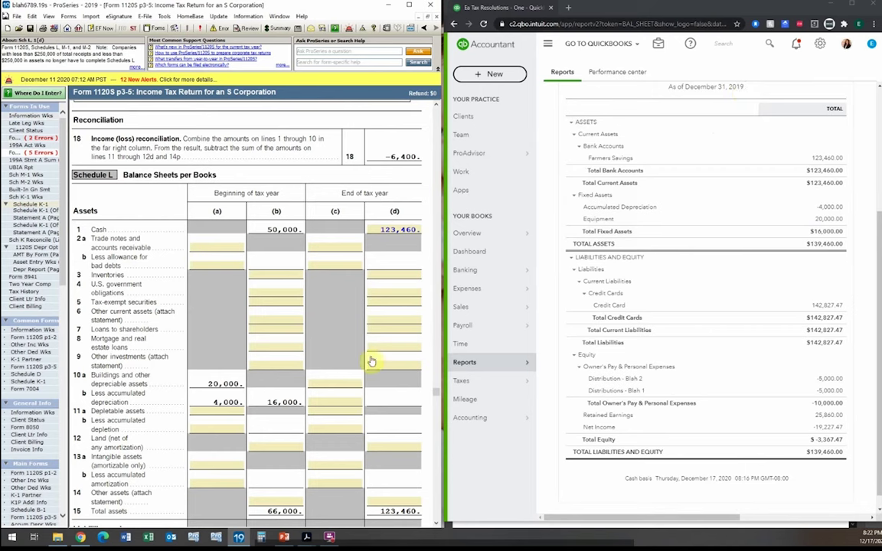
left_click(344, 384)
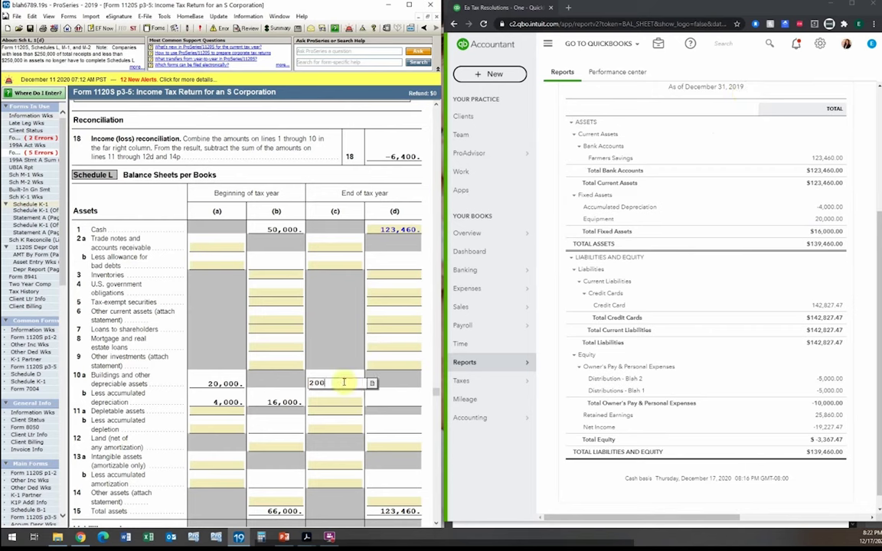
type("20,000")
key("Return")
left_click(336, 403)
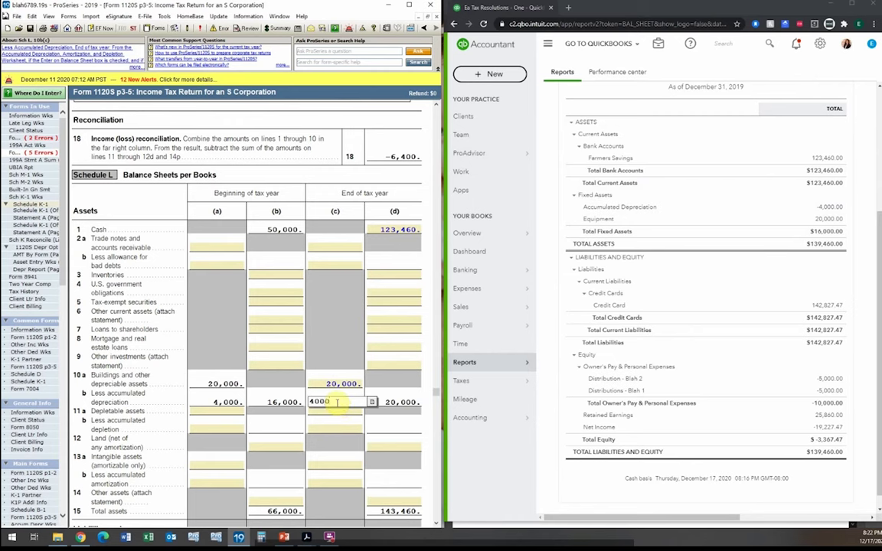
key("Tab")
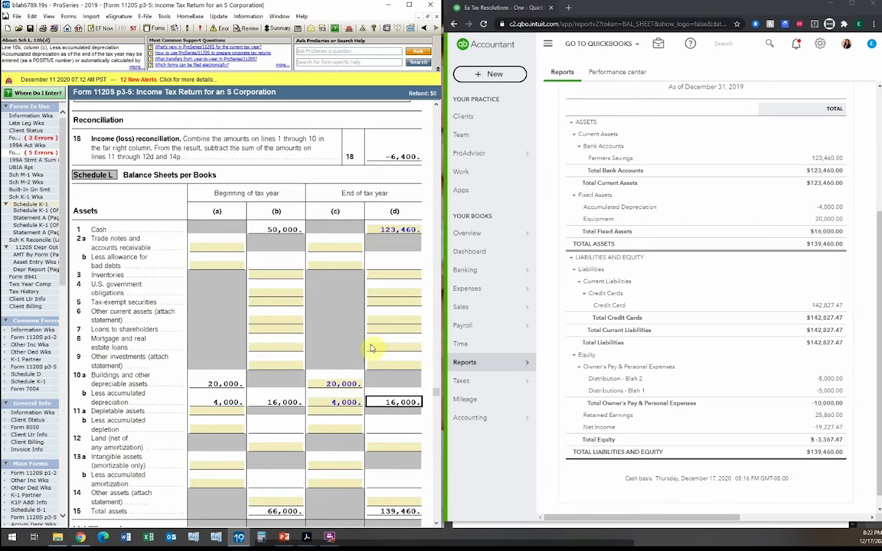
- Check the total depreciation in the Depreciation Smart Worksheet of Form 1120S p1-2
scroll(371, 349, "down", 1)
scroll(371, 351, "down", 3)
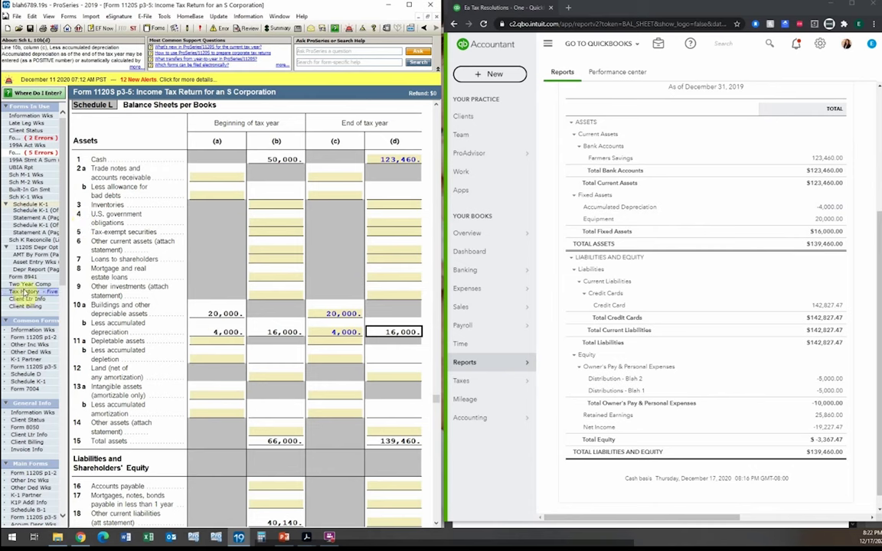
left_click(29, 139)
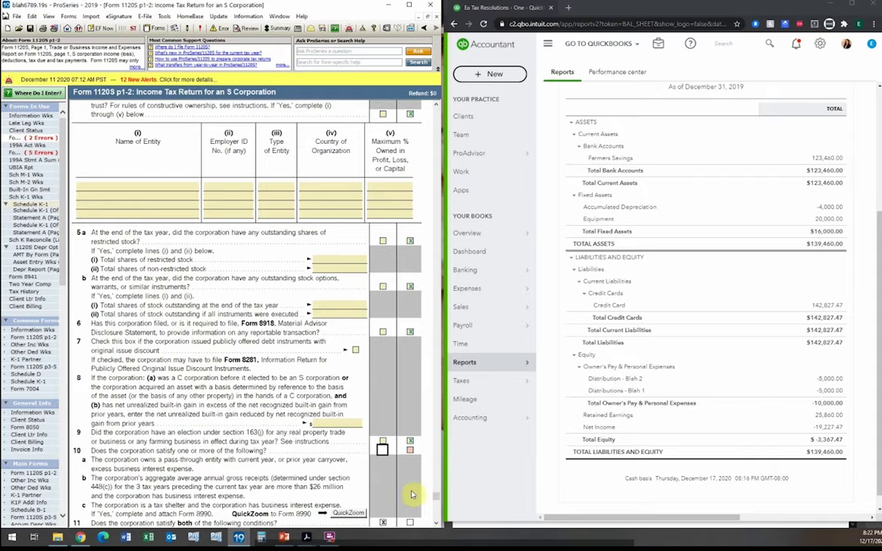
left_click_drag(436, 494, 437, 246)
left_click(128, 282)
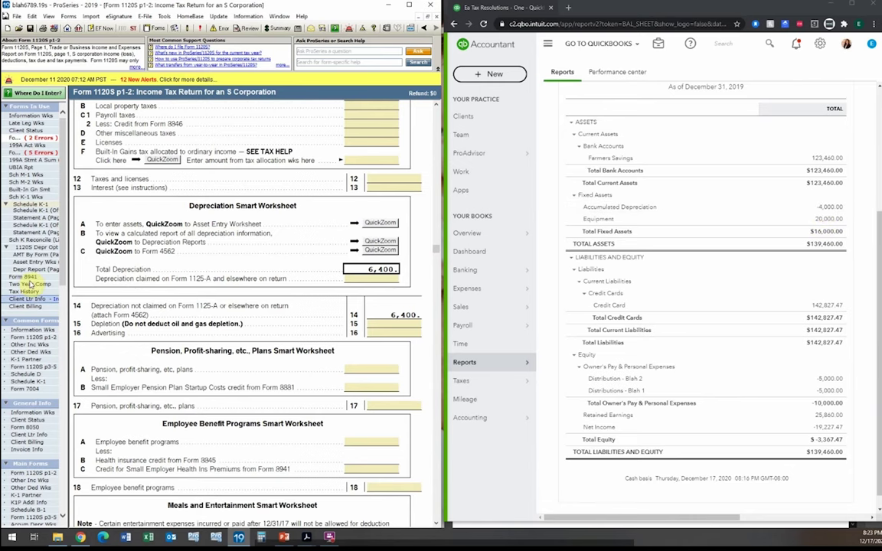
- Return to Schedule L and set the end-of-year accumulated depreciation on line 10b to 10,400
left_click(44, 157)
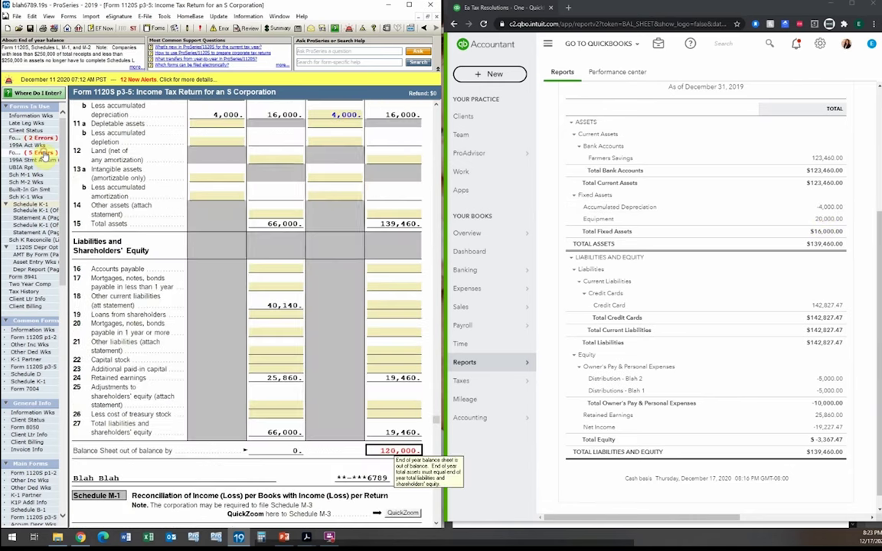
scroll(333, 222, "up", 1)
left_click(314, 151)
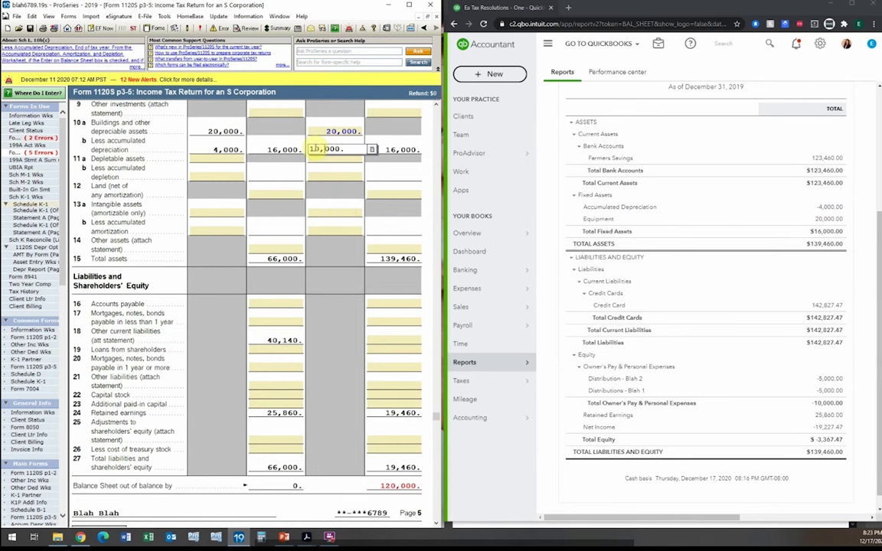
type("4")
key("Return")
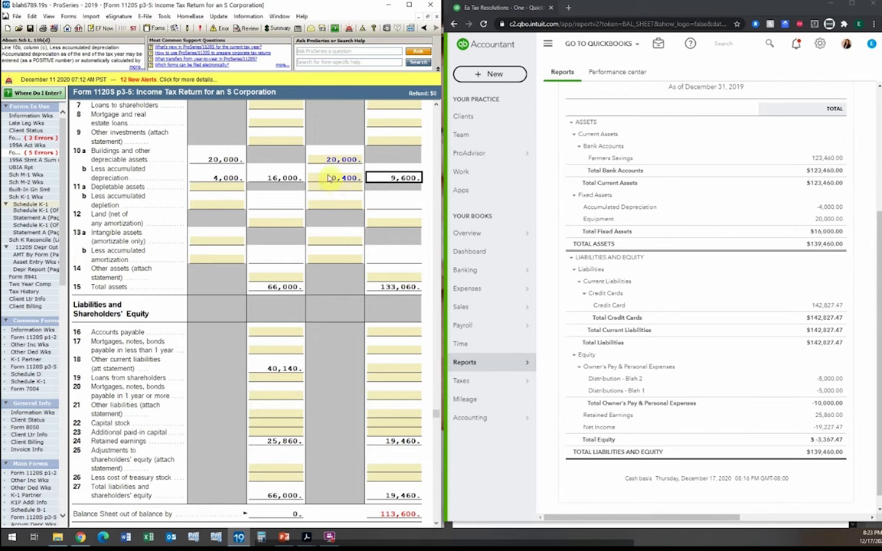
left_click(331, 179)
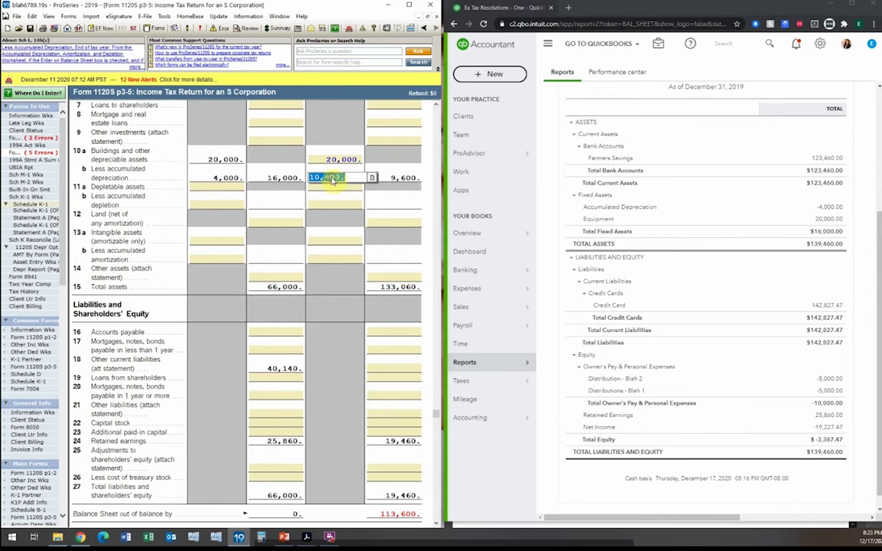
- Check the Form 4562 Depreciation and Amortization Report against the asset lines of Schedule L
left_click(30, 270)
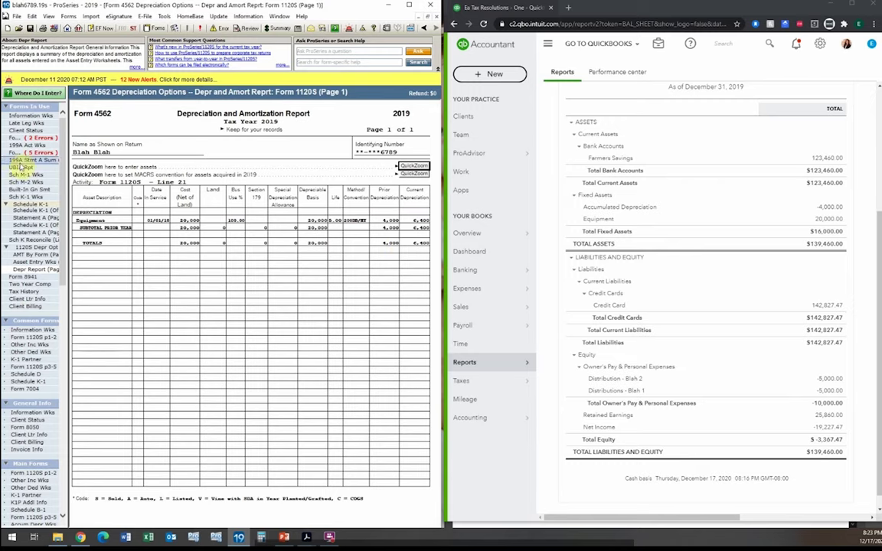
left_click(22, 139)
scroll(392, 228, "up", 3)
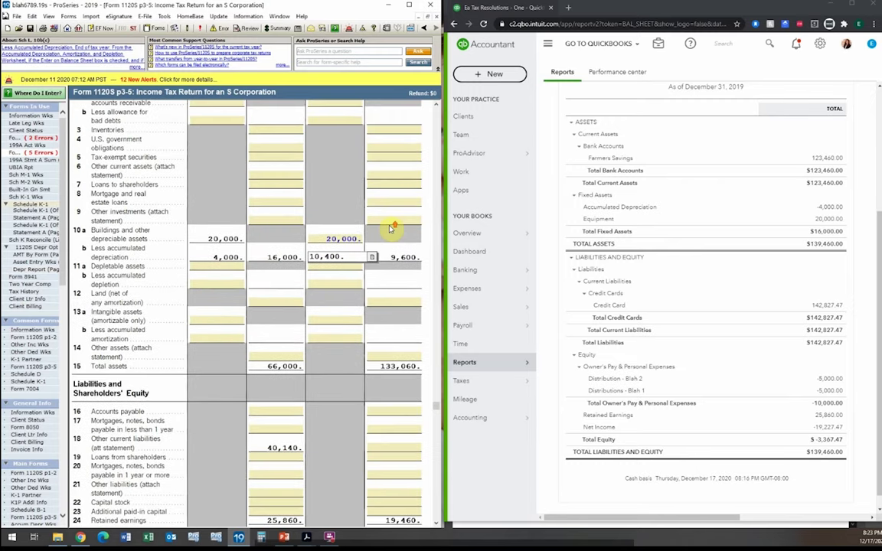
scroll(390, 228, "up", 3)
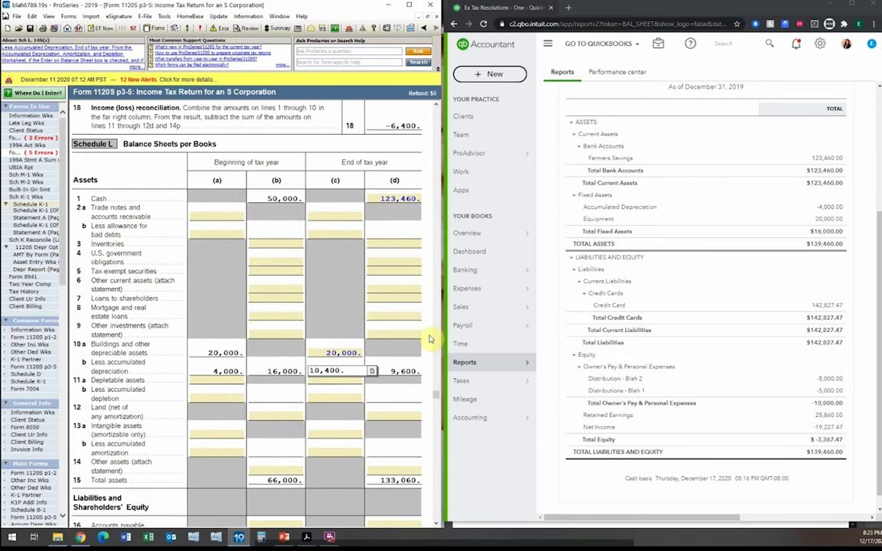
scroll(429, 337, "down", 3)
scroll(398, 322, "up", 2)
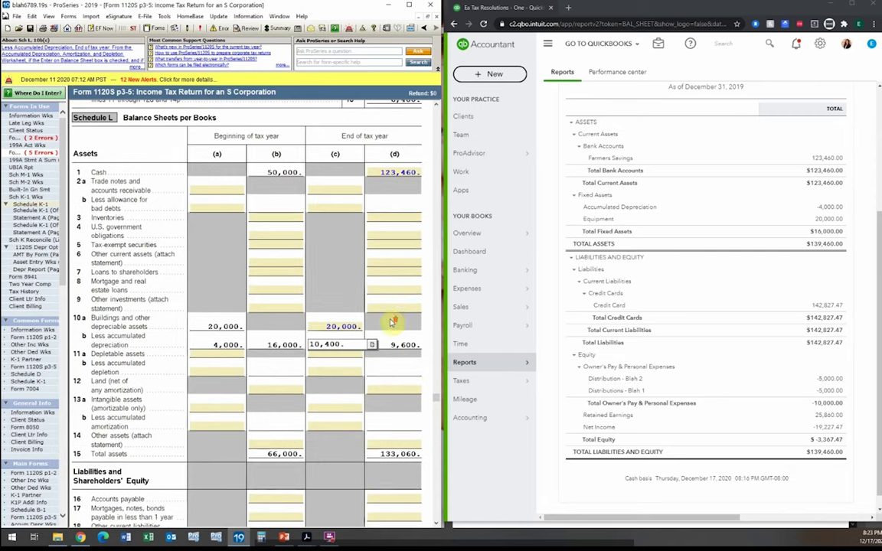
left_click(406, 358)
scroll(406, 364, "down", 1)
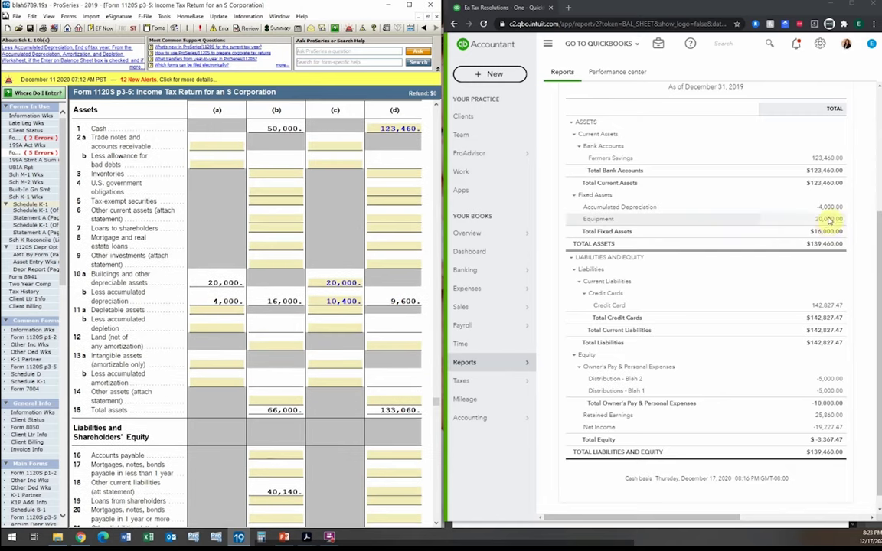
- Switch to QuickBooks Online and start a new journal entry dated 12/31/2019
left_click(494, 74)
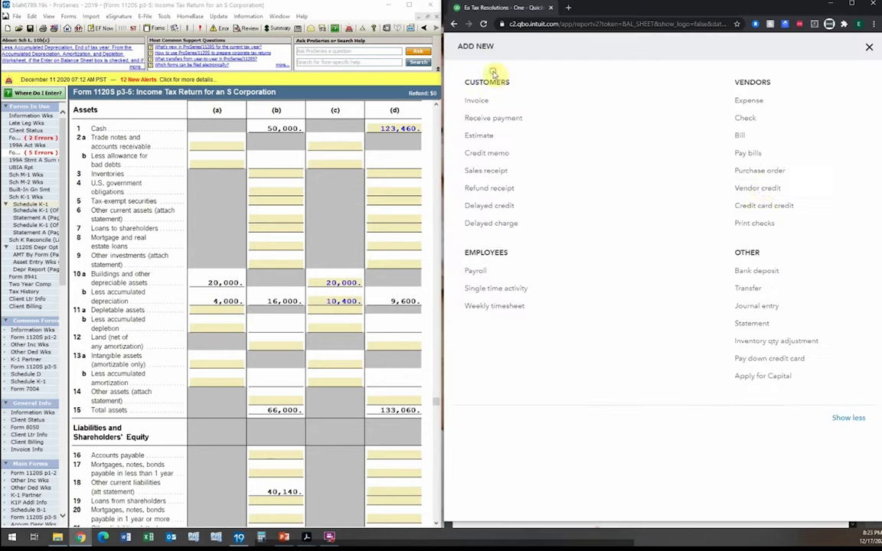
left_click(756, 307)
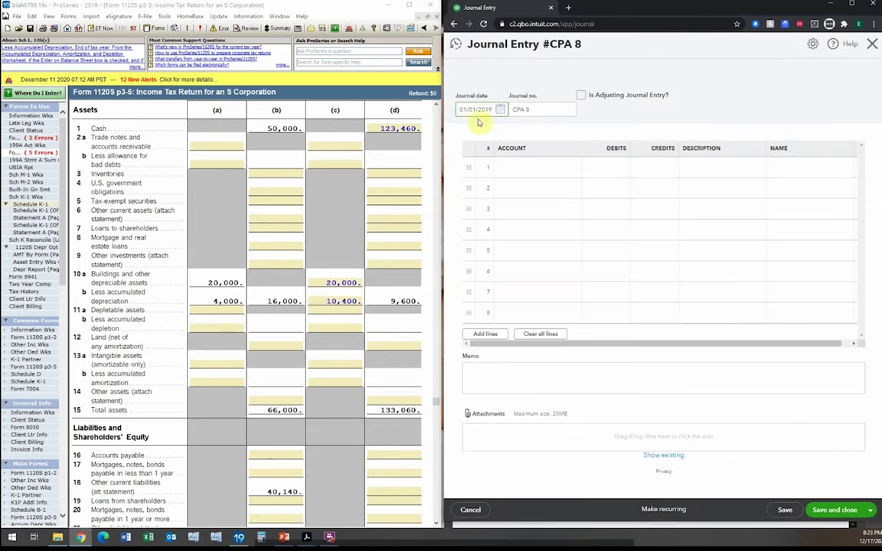
left_click(496, 110)
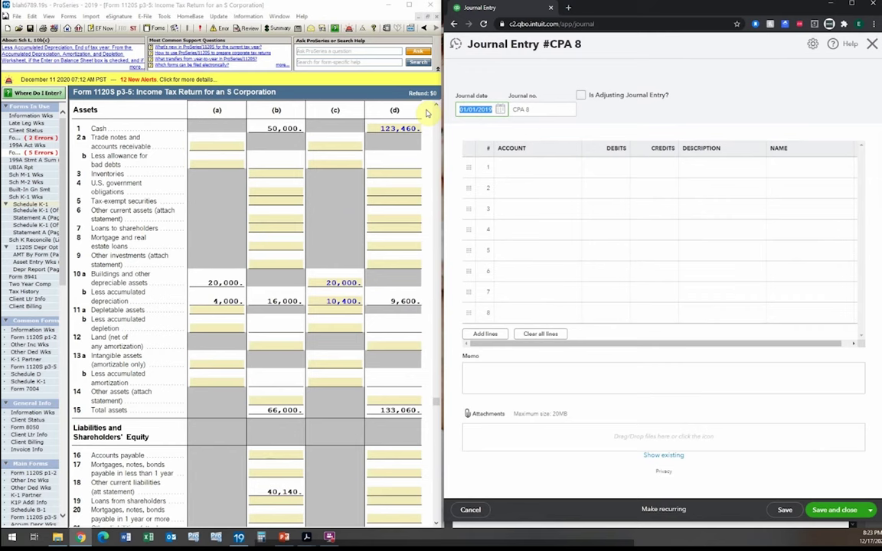
type("123120")
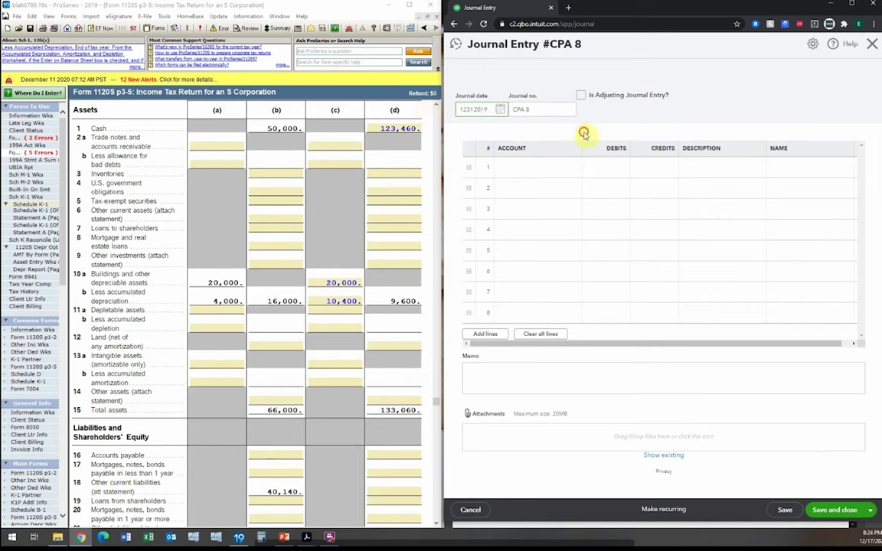
- Debit Depreciation Expense 6,400 on line 1 and credit Accumulated Depreciation 6,400 on line 2 of the journal entry
left_click(528, 169)
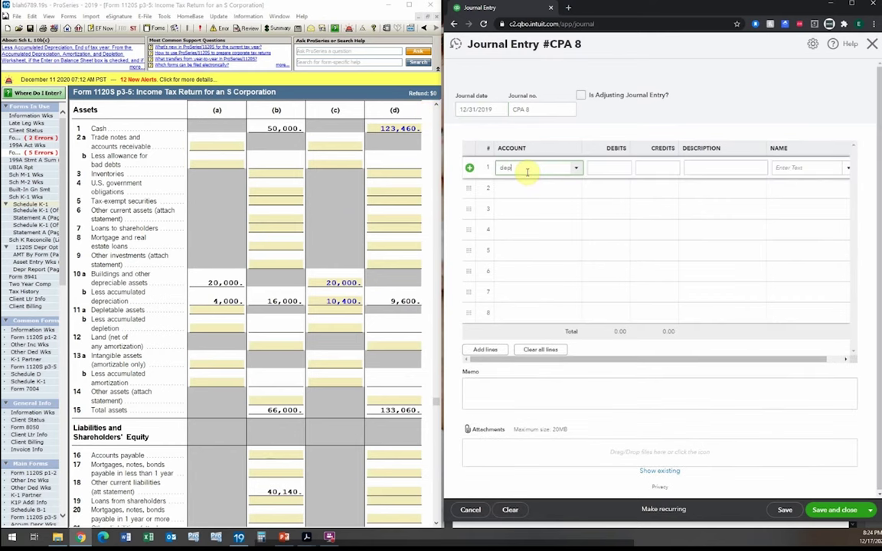
left_click(510, 197)
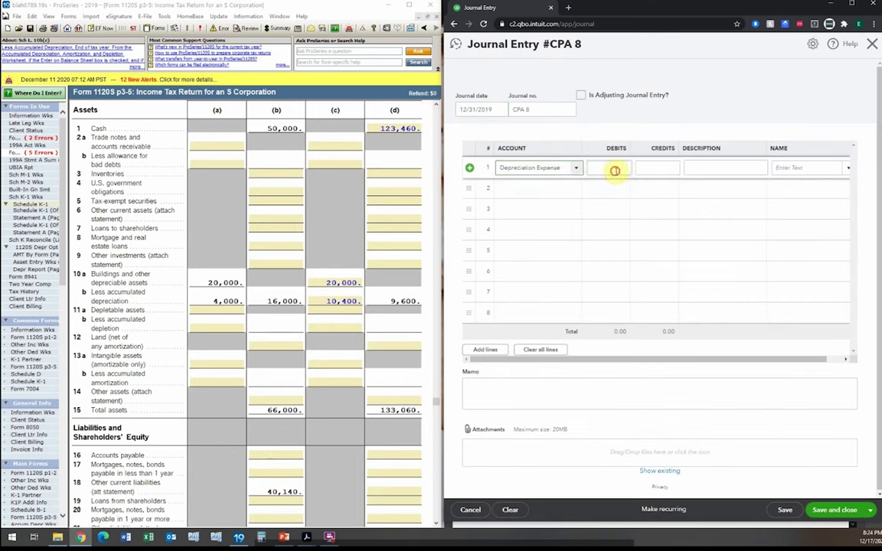
left_click(615, 170)
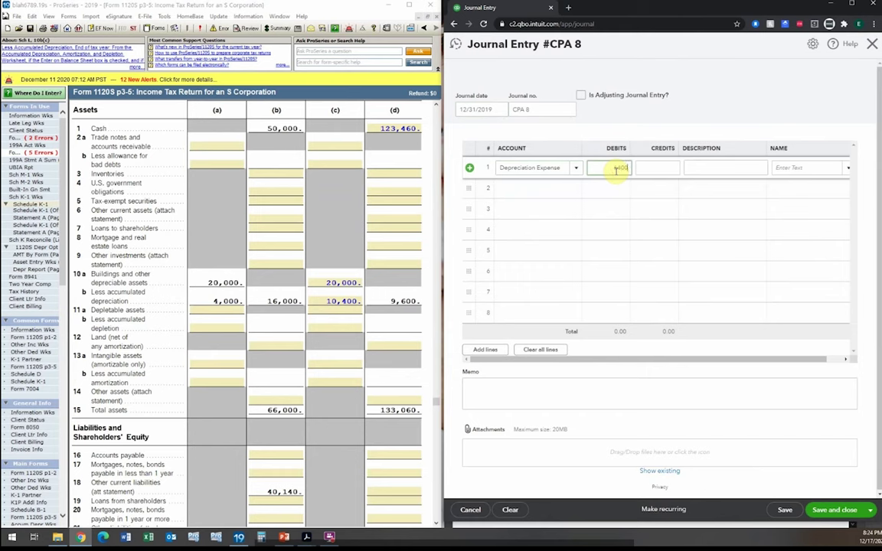
type("6400")
left_click(541, 193)
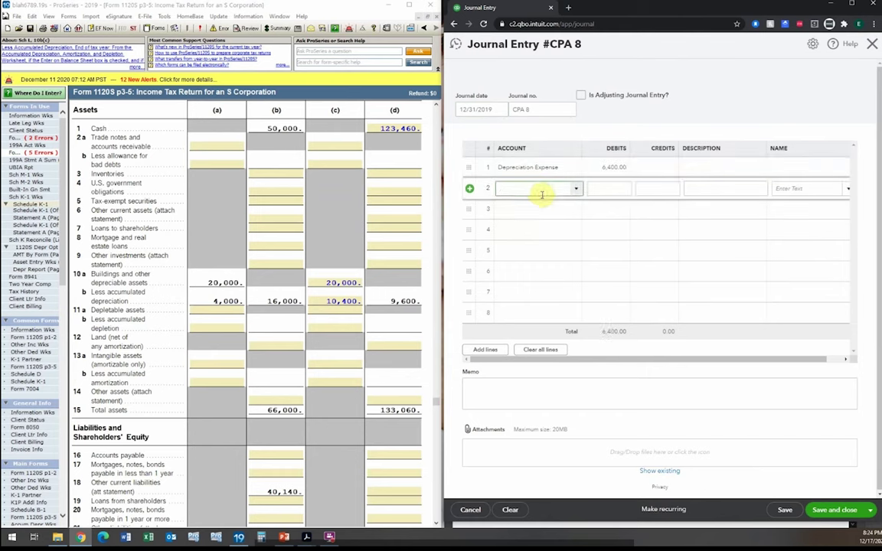
type("acc")
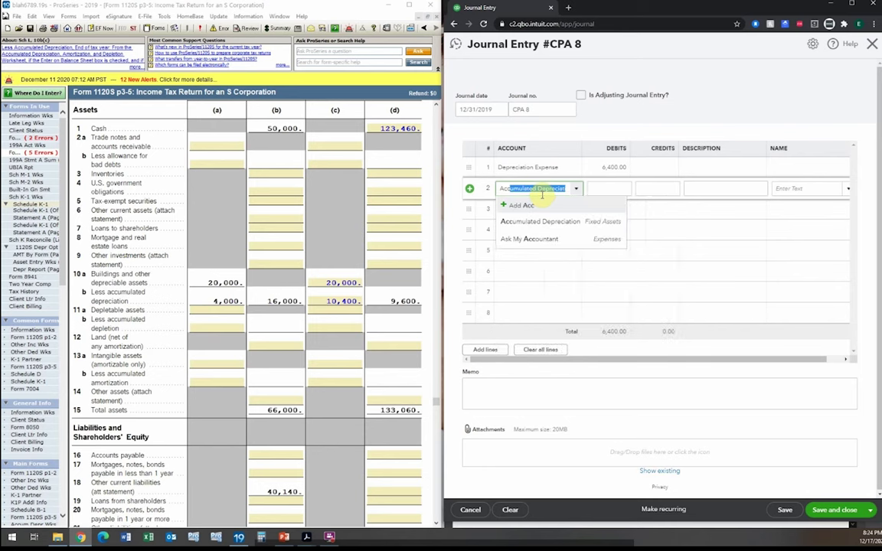
left_click(567, 222)
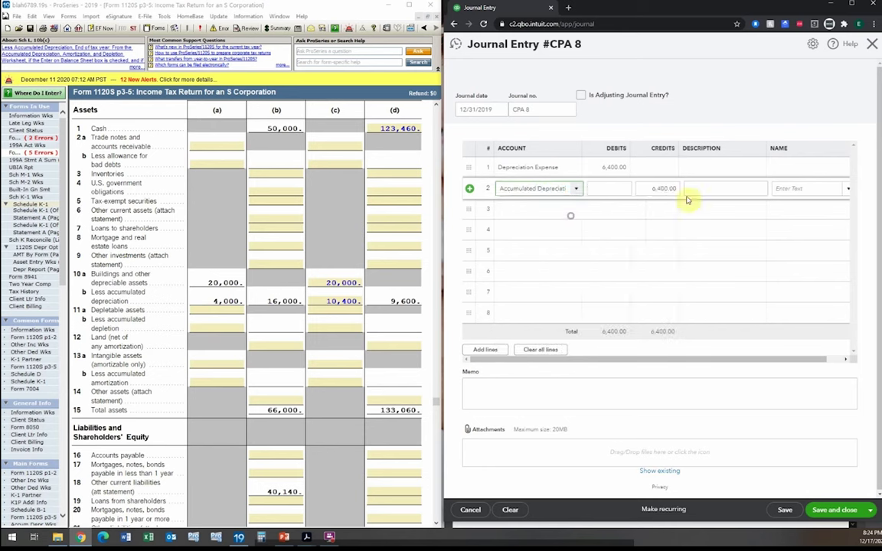
- Describe line 1 of the journal entry as "To record tax depreciation." and save and close the entry
left_click(723, 168)
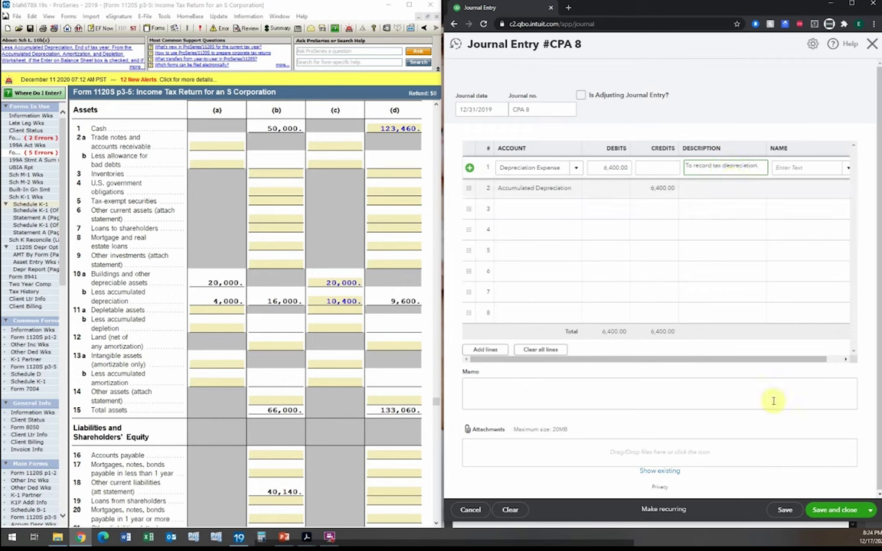
left_click(831, 510)
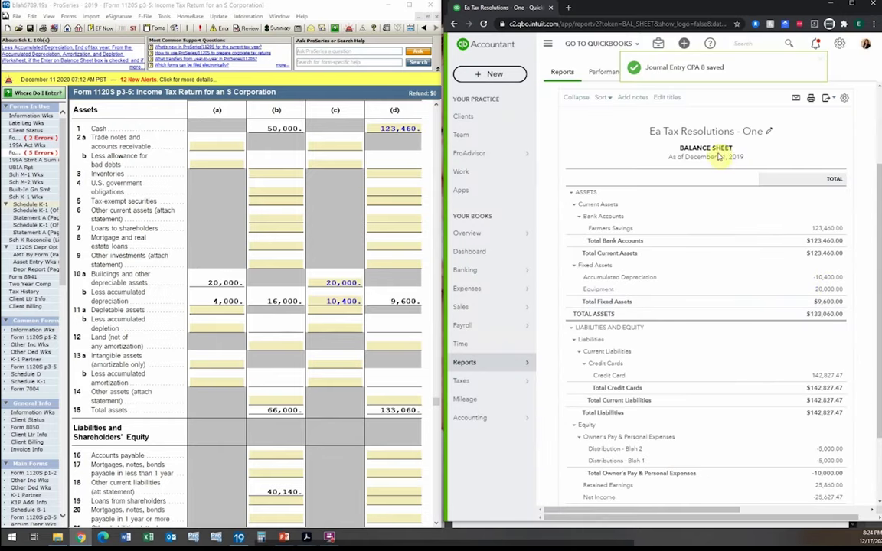
- Enter 142,827 as the end-of-year other current liabilities on Schedule L line 18, using the QuickBooks balance sheet, and check the out-of-balance line
scroll(698, 165, "down", 1)
scroll(699, 164, "down", 1)
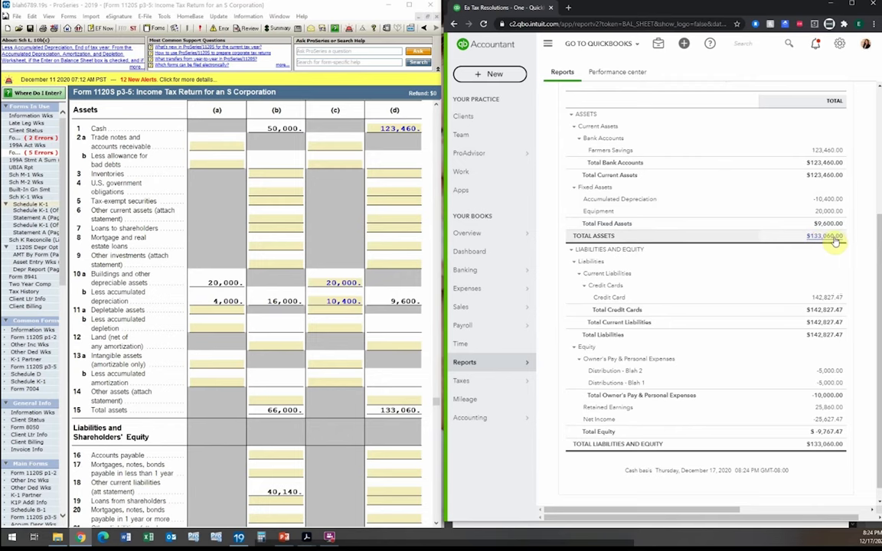
scroll(360, 395, "down", 1)
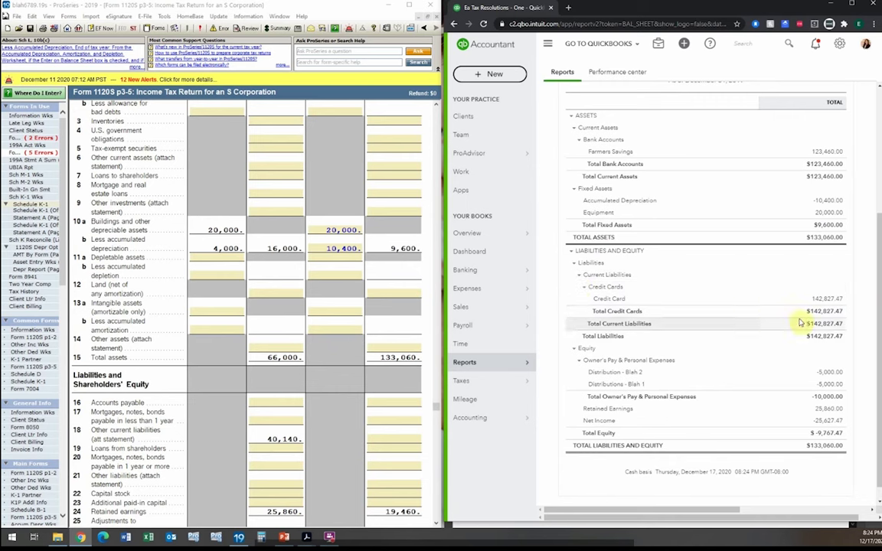
left_click(389, 438)
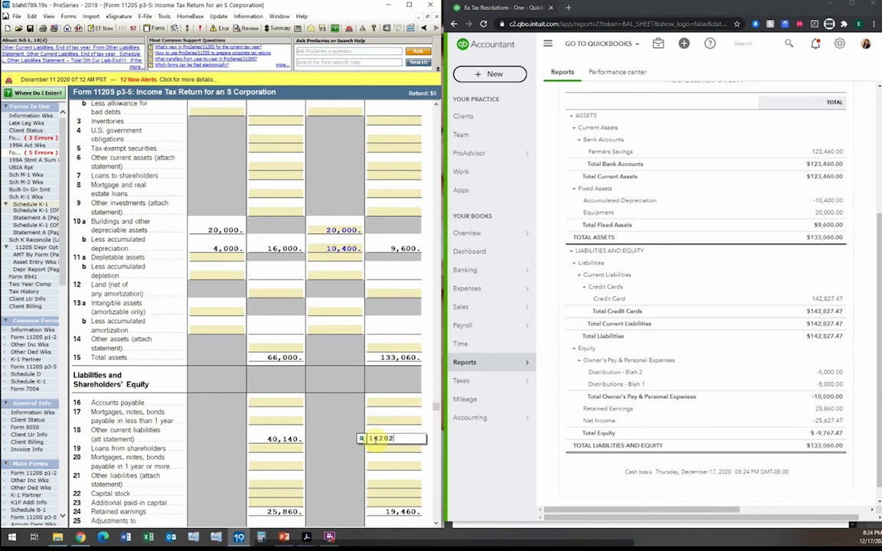
type("142827")
key("Return")
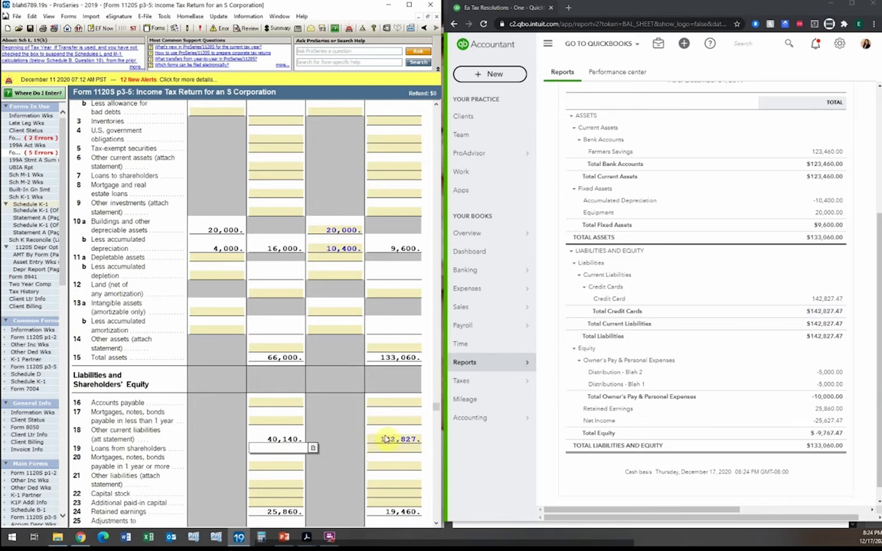
left_click(386, 438)
scroll(399, 438, "down", 1)
scroll(399, 438, "down", 3)
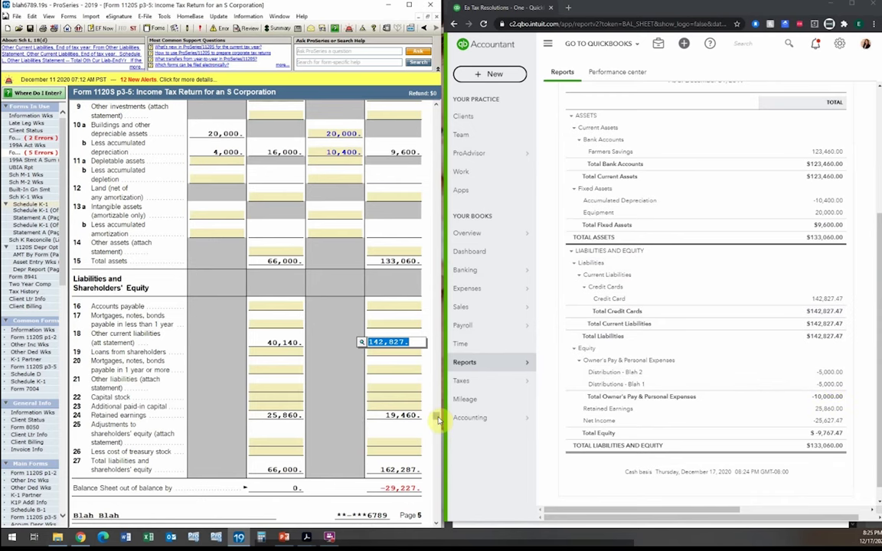
- Find the distributions on Schedule K line 16d and examine the linked Schedule M-2 / Retained Earnings Worksheet
left_click_drag(437, 418, 437, 309)
scroll(389, 308, "up", 3)
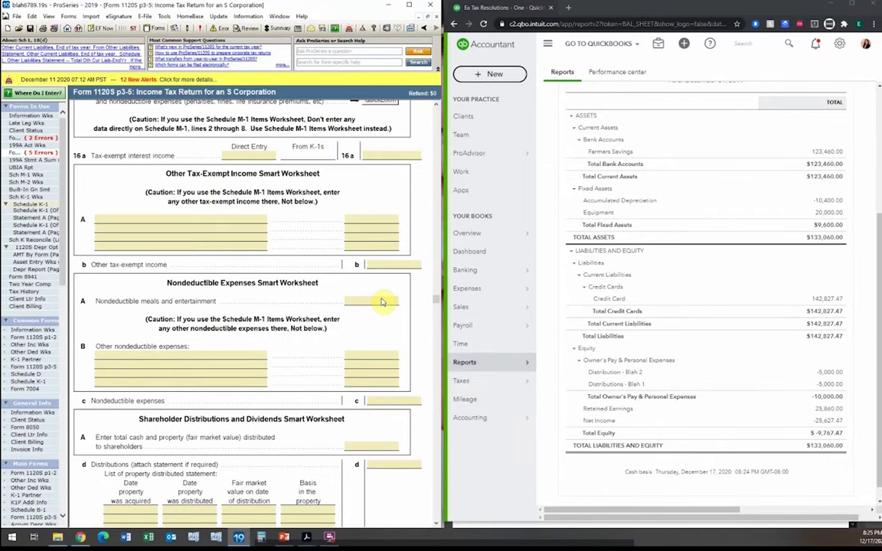
scroll(383, 301, "up", 4)
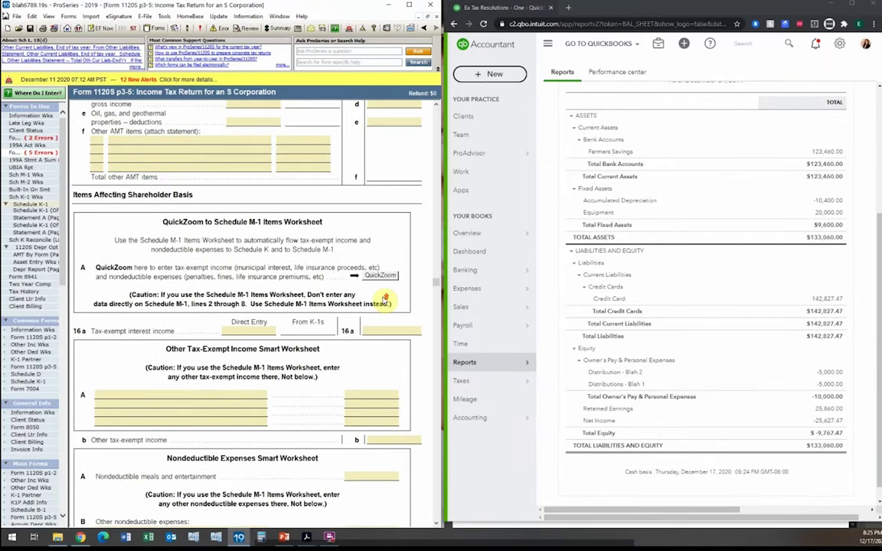
scroll(383, 302, "down", 7)
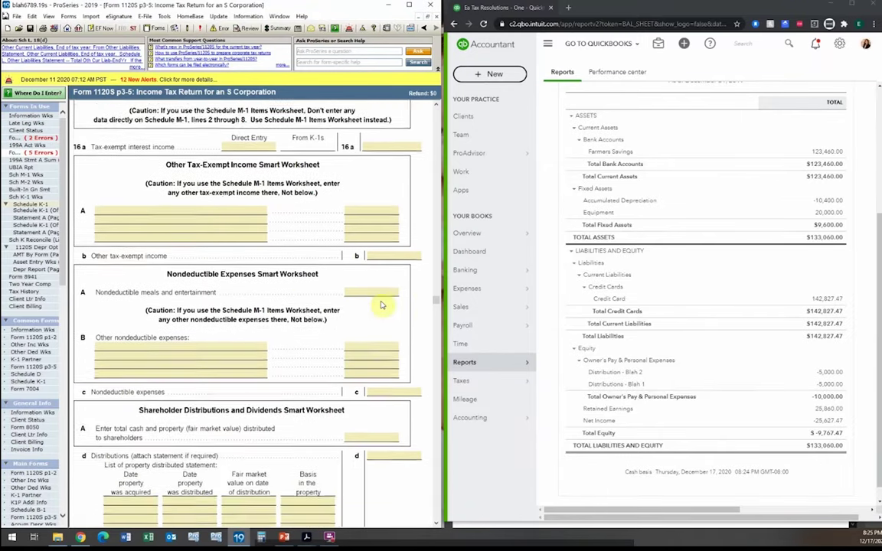
scroll(383, 304, "down", 2)
left_click(386, 306)
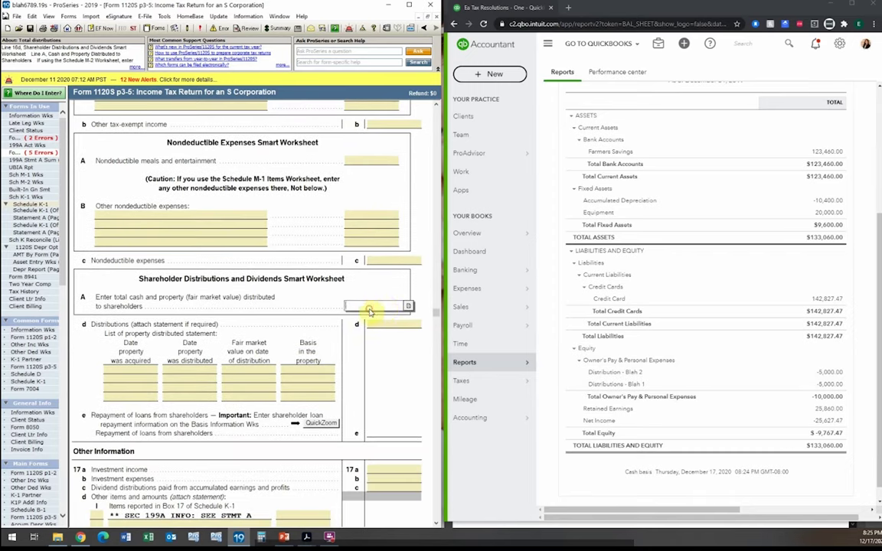
left_click(376, 324)
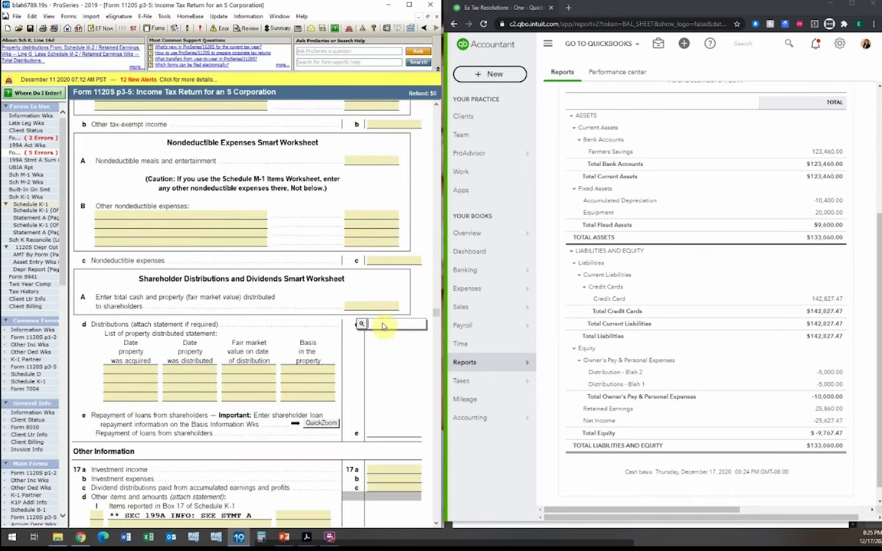
left_click(361, 325)
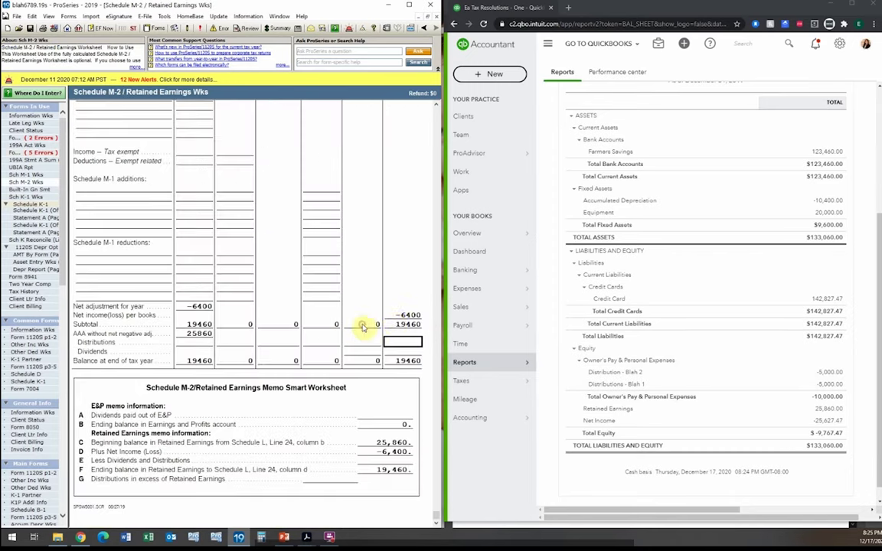
scroll(369, 327, "up", 8)
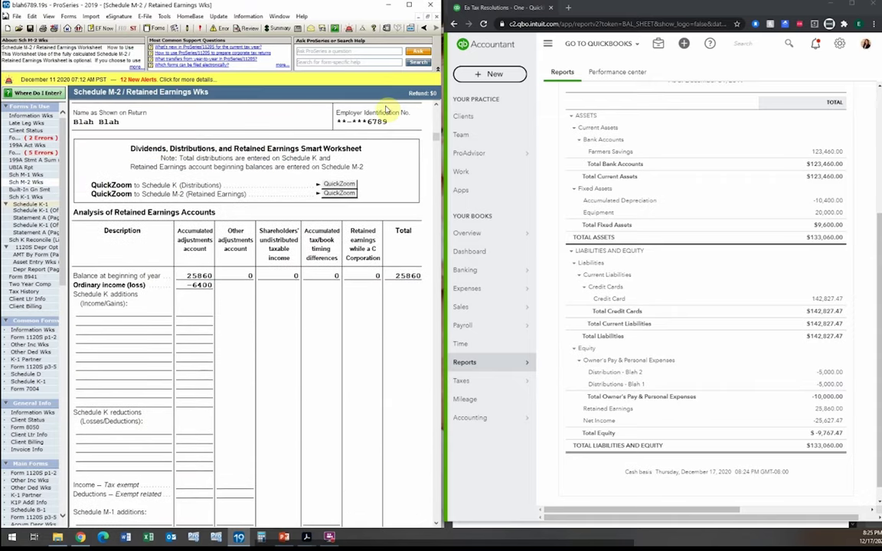
- Return to Schedule K, enter 10,000 as total cash and property distributed to shareholders, and recheck Schedule L against the balance sheet
left_click(347, 185)
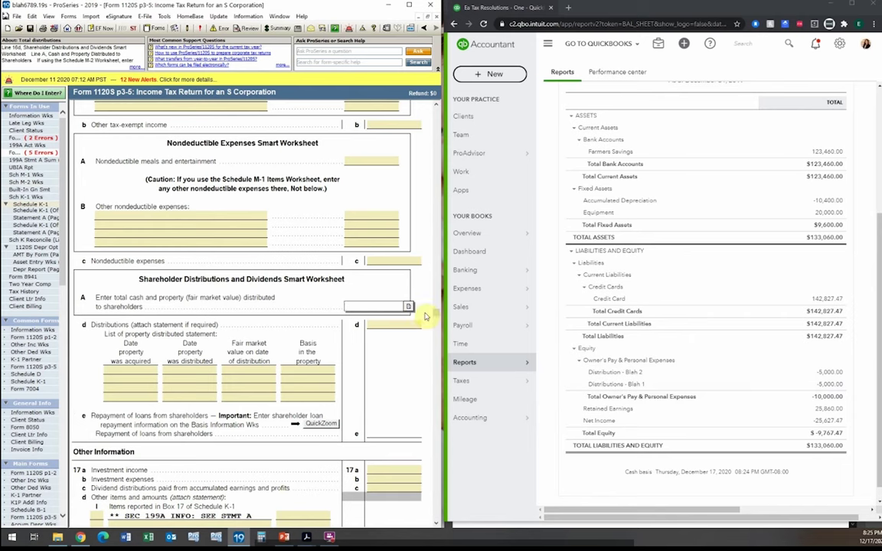
type("10,000")
key("Return")
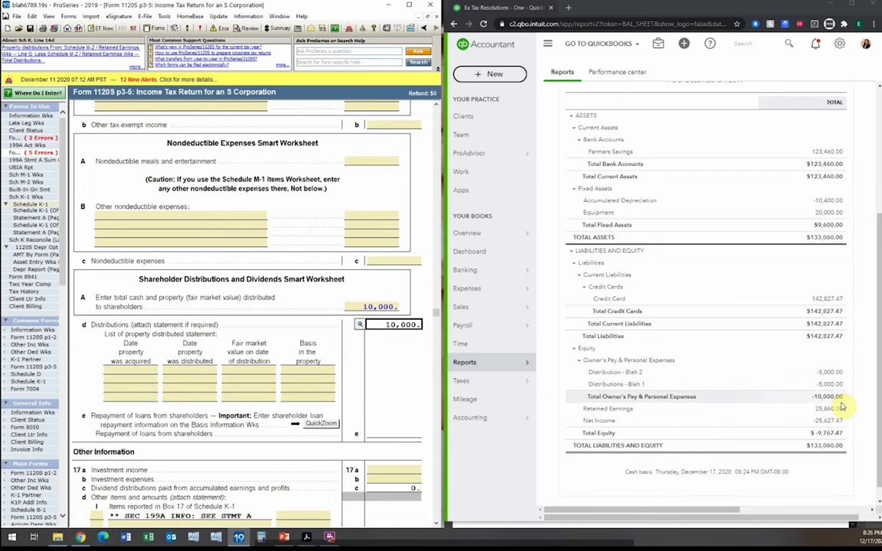
scroll(404, 371, "down", 10)
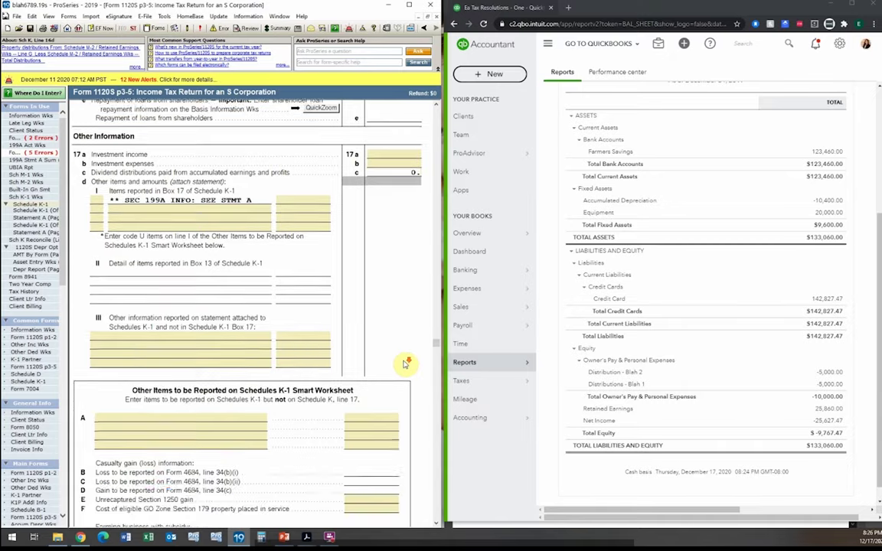
scroll(406, 364, "down", 15)
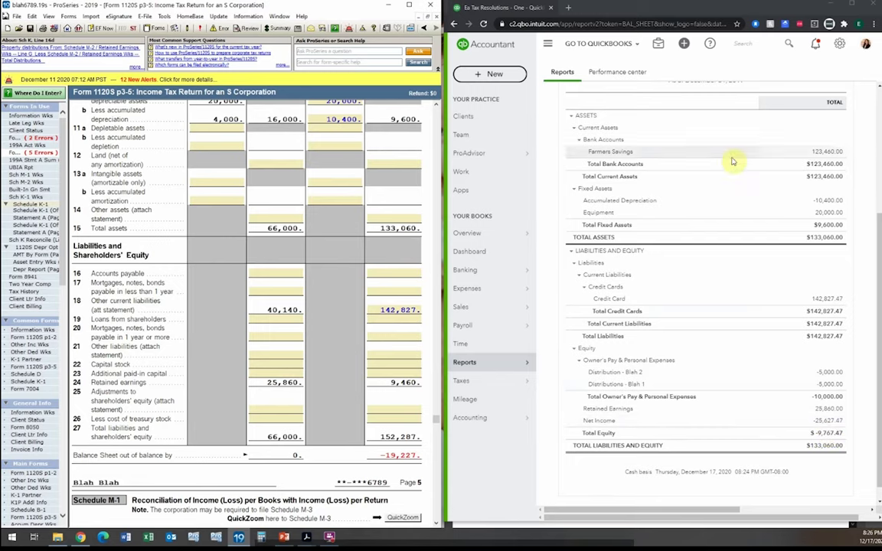
scroll(784, 252, "up", 5)
scroll(781, 311, "down", 5)
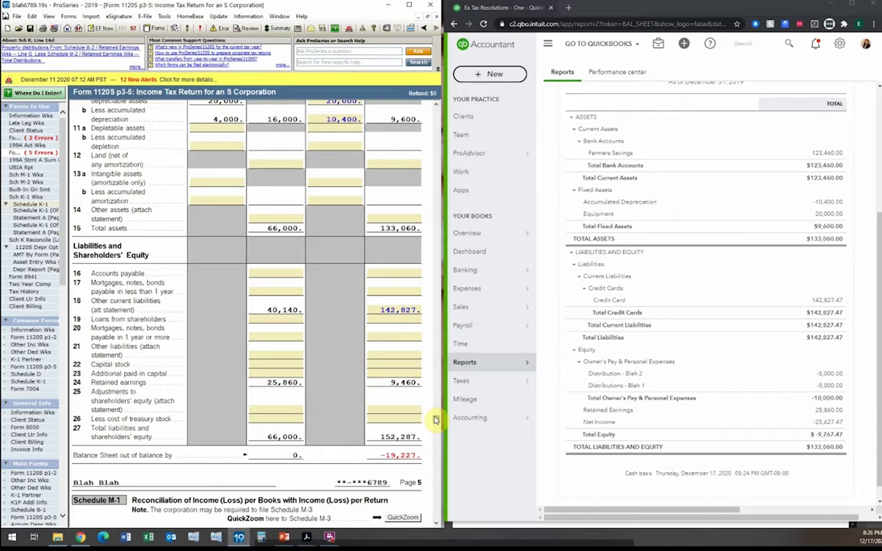
- Open Form 1120S p1-2 at the Income section and bring up the January - December 2019 Profit and Loss report in QuickBooks
left_click_drag(435, 420, 437, 193)
left_click(16, 138)
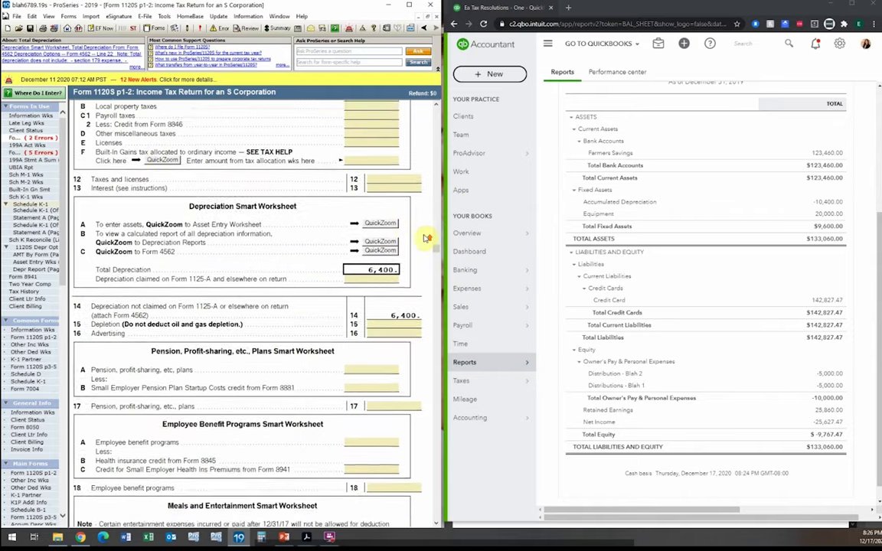
scroll(379, 220, "up", 5)
scroll(378, 219, "up", 10)
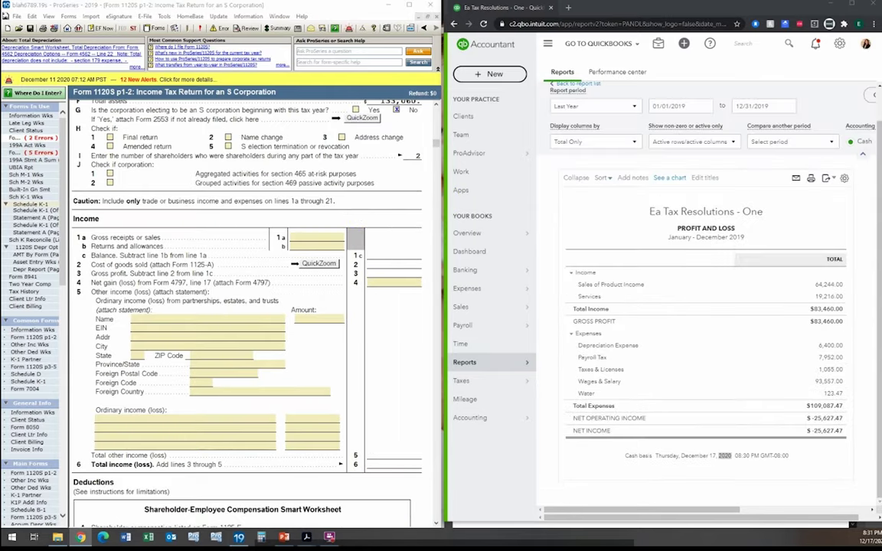
scroll(603, 167, "up", 1)
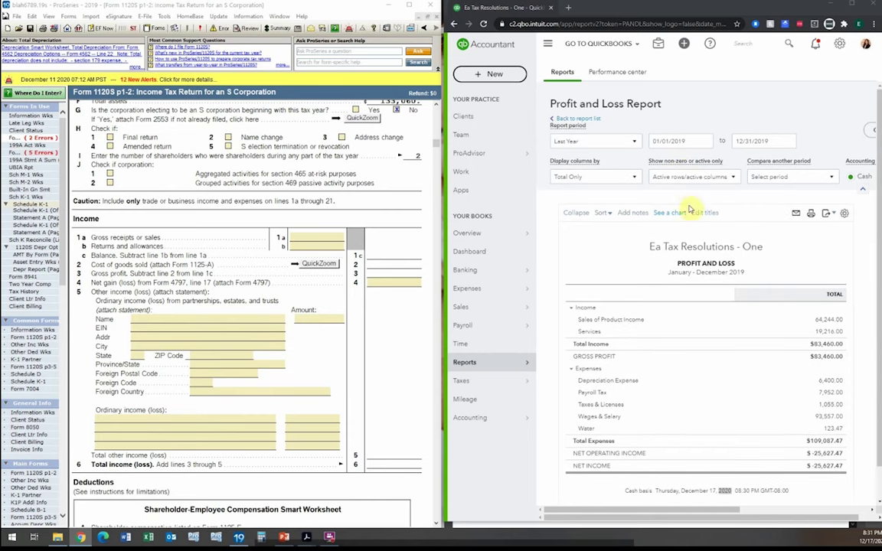
scroll(704, 232, "down", 1)
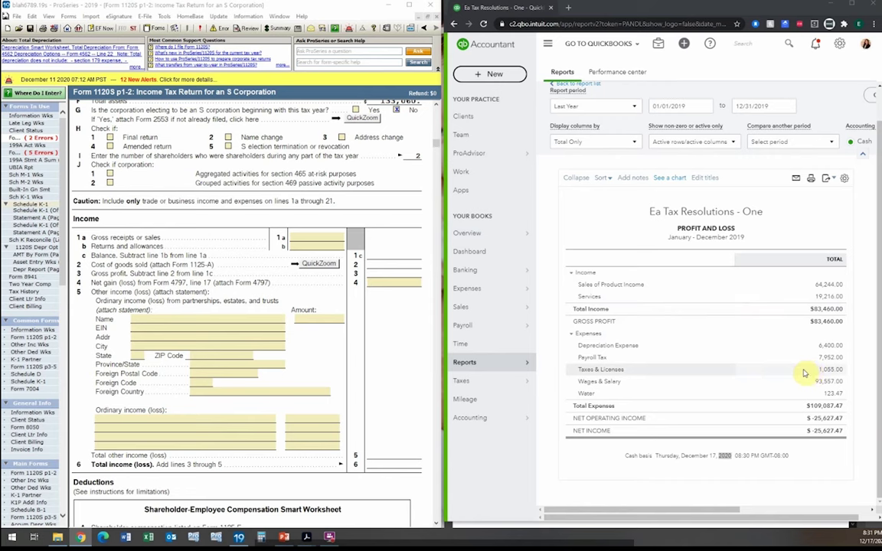
- Enter 83,460 as gross receipts or sales on line 1a of Form 1120S
left_click(338, 242)
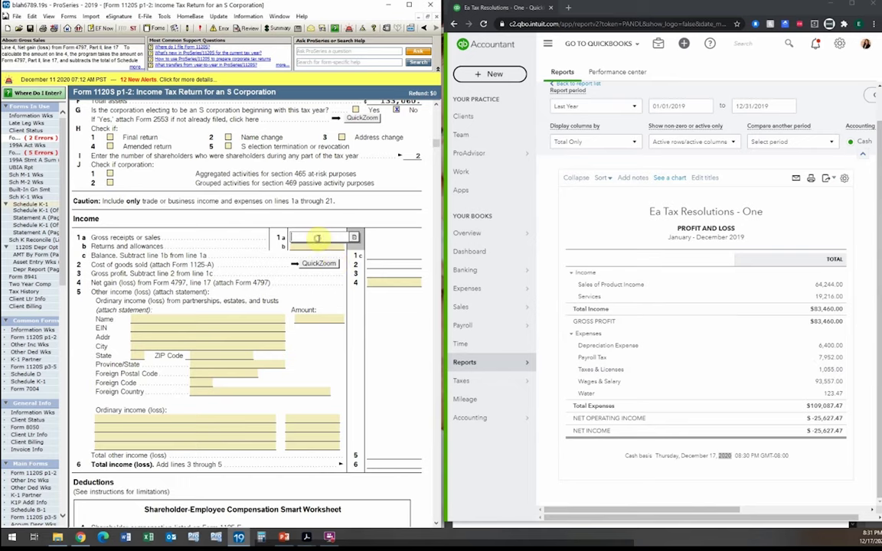
scroll(177, 196, "up", 5)
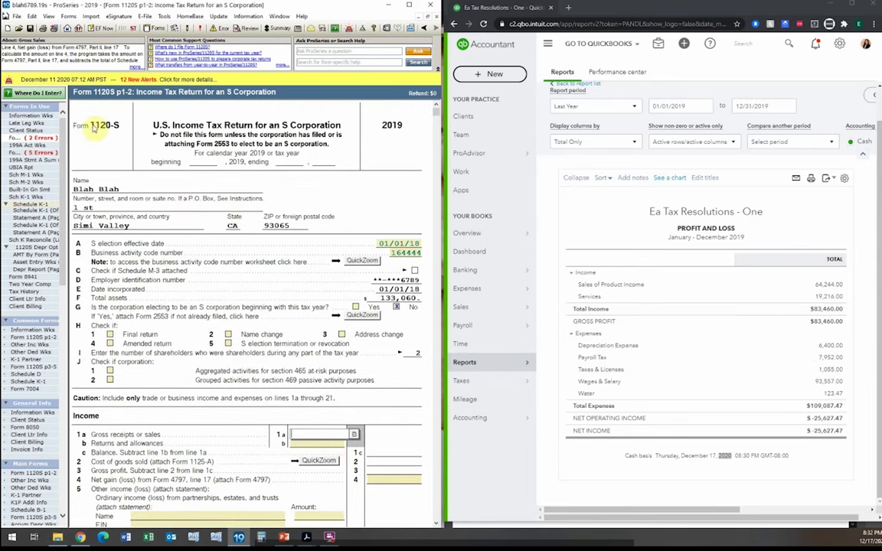
scroll(285, 277, "down", 1)
scroll(285, 277, "down", 2)
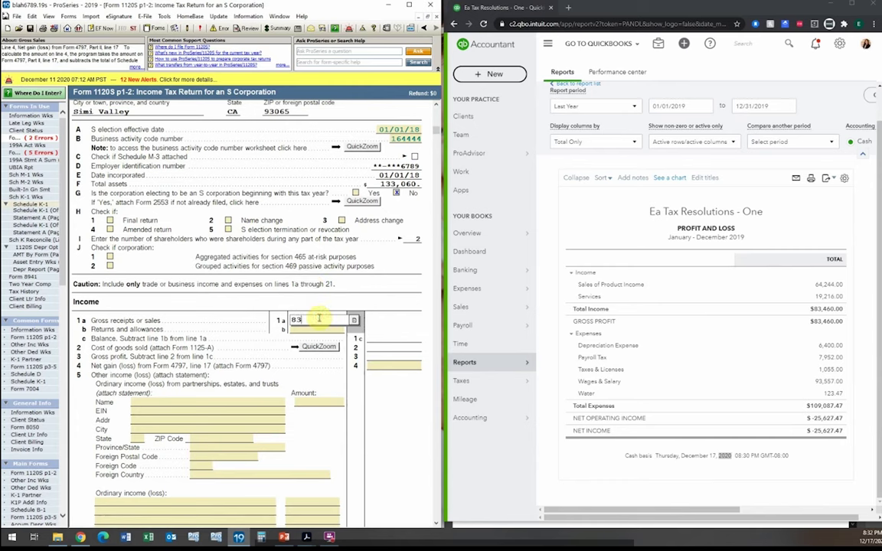
type("0")
key("Tab")
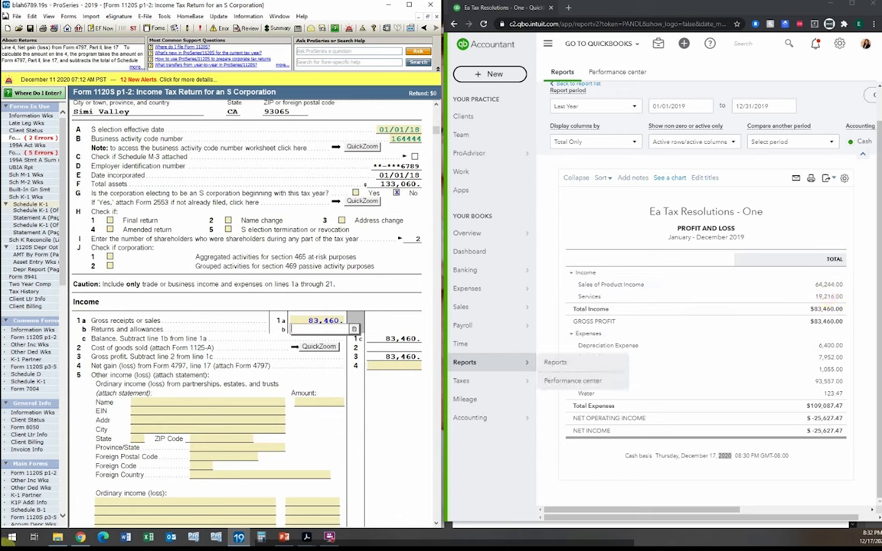
- Open the Yearly Sale Tax Return PDF, compare its total gross sales with the Profit and Loss total income, and return to ProSeries
left_click(57, 537)
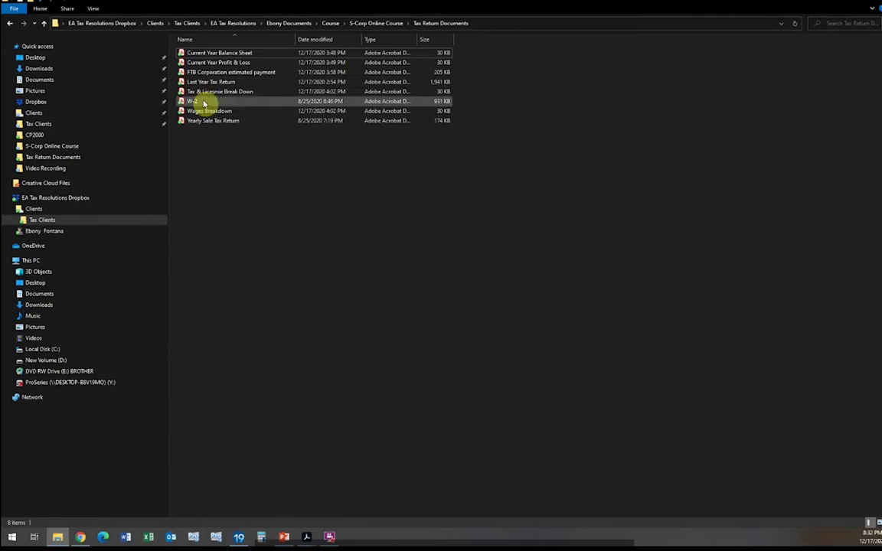
left_click(203, 123)
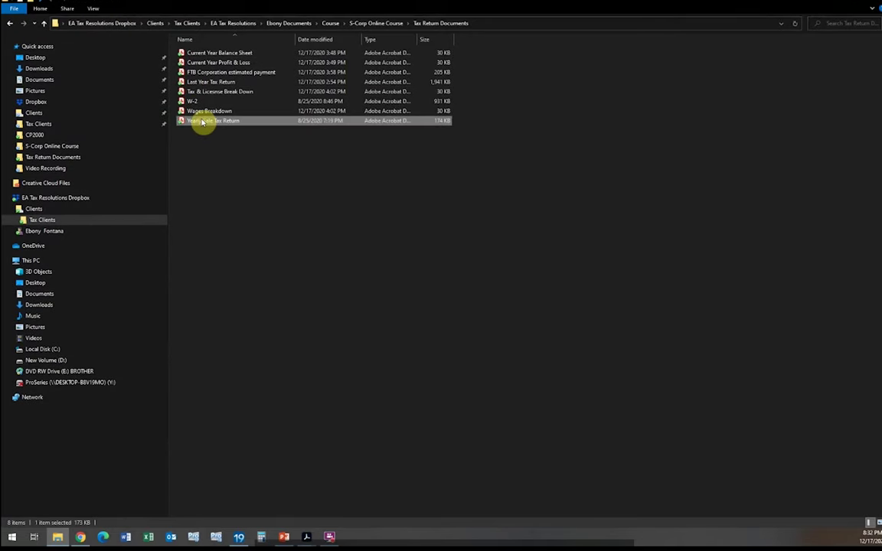
double_click(202, 122)
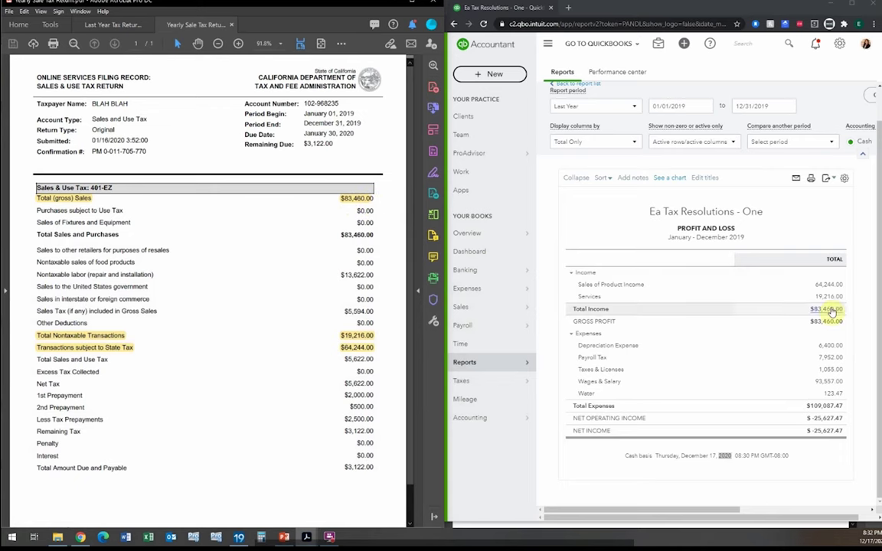
left_click(392, 9)
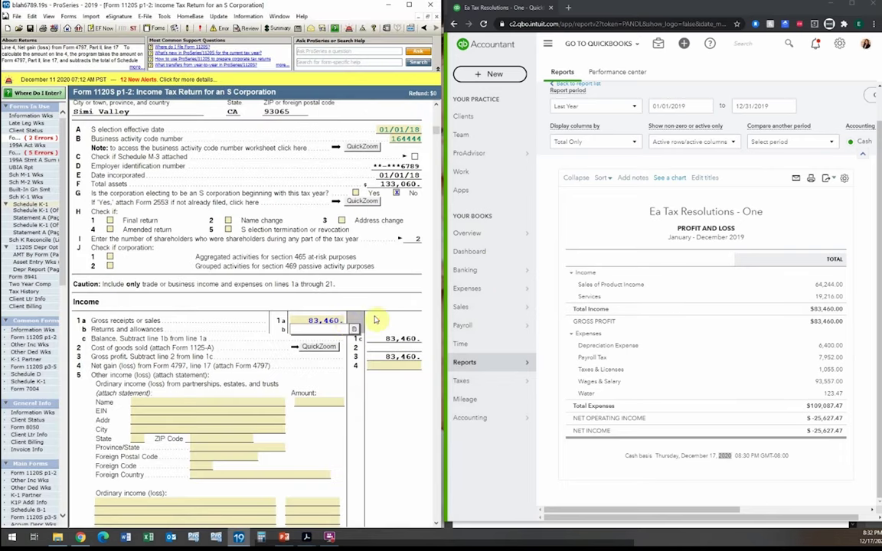
- Enter 7,952 as payroll taxes in the Taxes and Licenses Smart Worksheet of Form 1120S
scroll(400, 315, "down", 3)
scroll(404, 317, "down", 8)
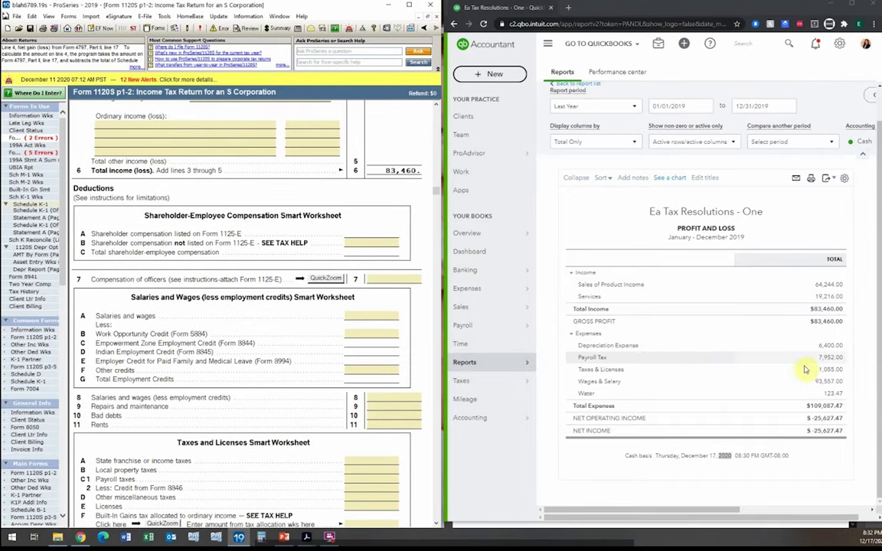
scroll(383, 325, "down", 4)
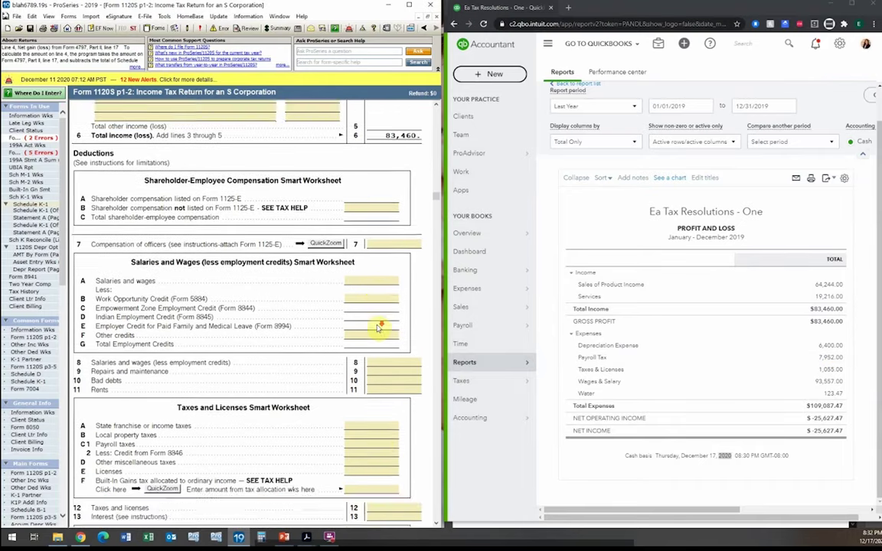
scroll(380, 329, "down", 4)
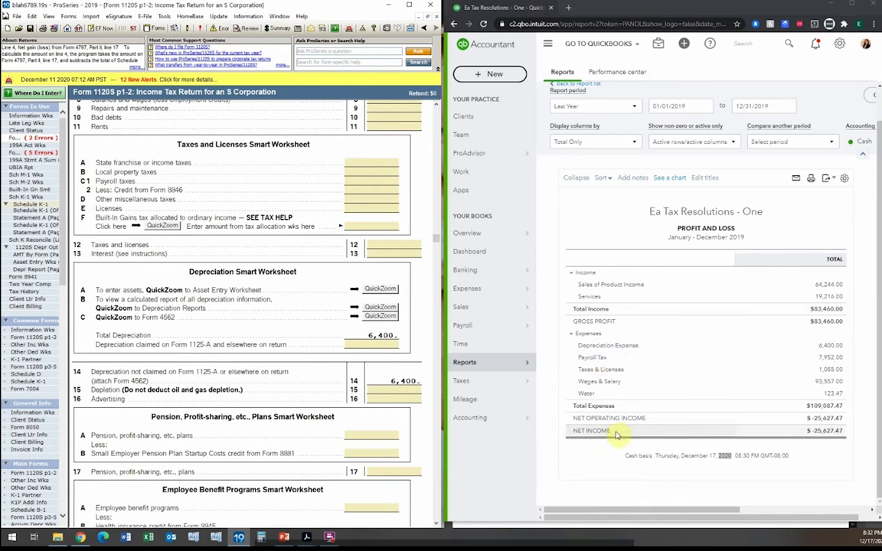
scroll(296, 322, "up", 2)
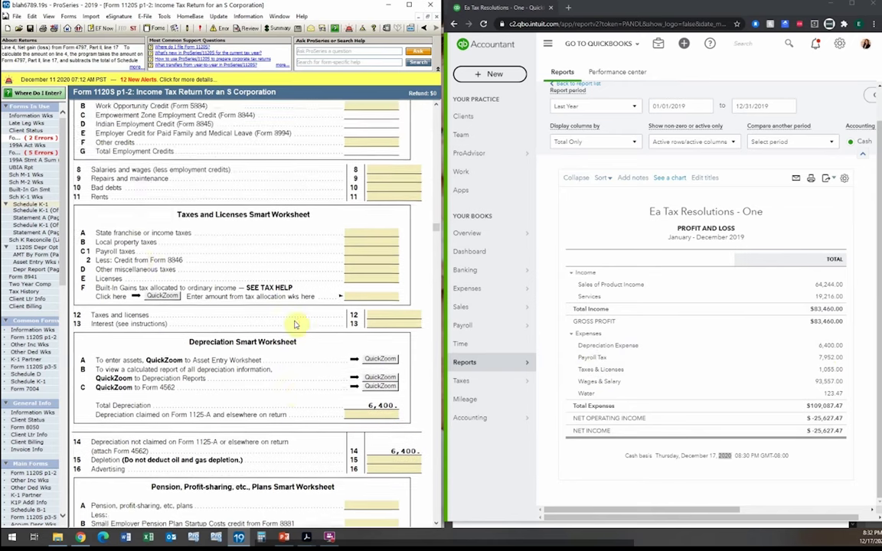
left_click(375, 279)
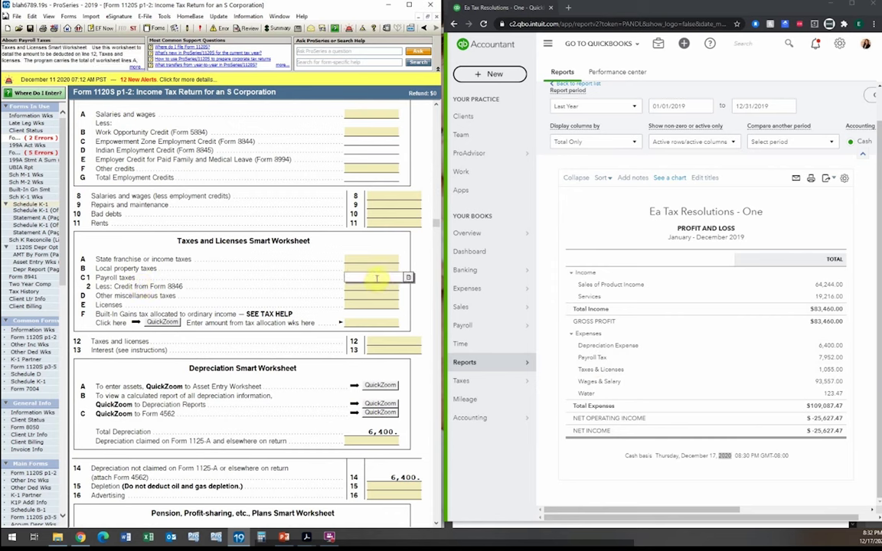
type("7,952")
key("Return")
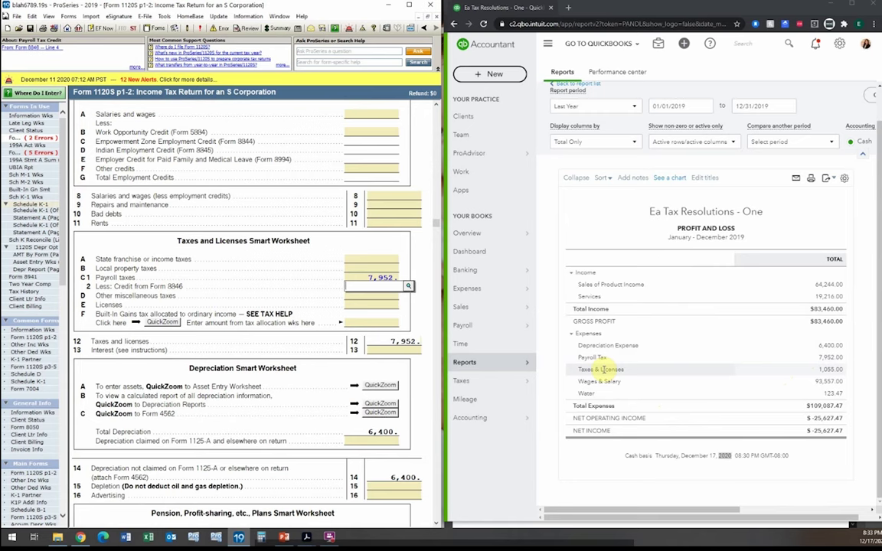
- Open the transaction detail behind Taxes & Licenses in QuickBooks and check its amounts against the deduction lines of Form 1120S
left_click(826, 371)
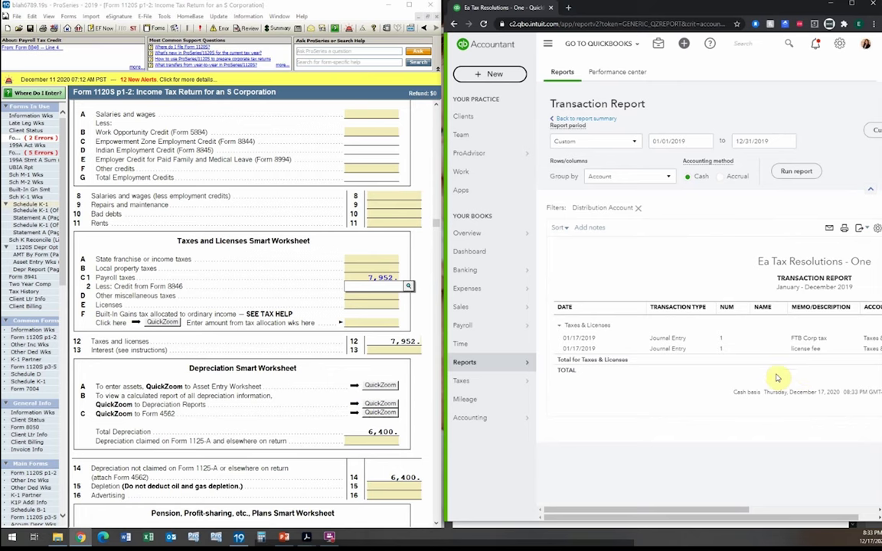
left_click_drag(734, 505, 829, 511)
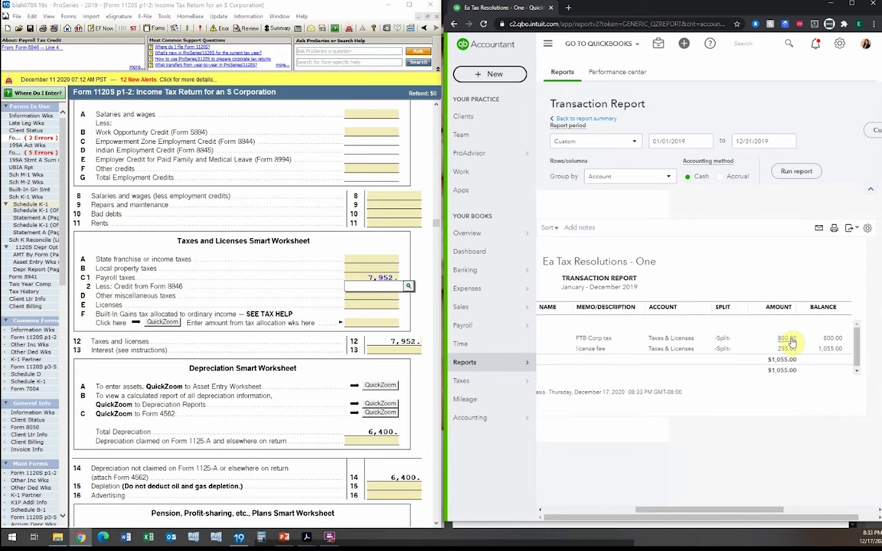
scroll(295, 252, "up", 5)
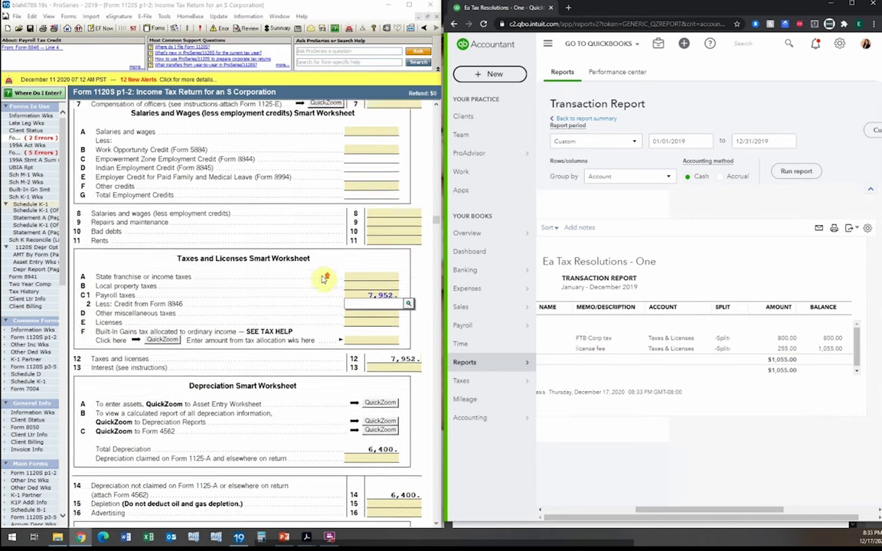
scroll(326, 276, "up", 4)
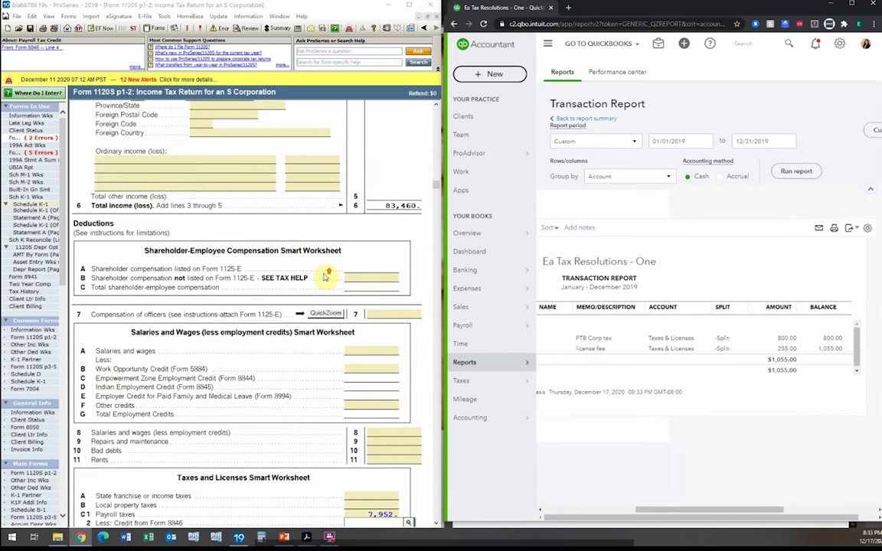
scroll(324, 276, "down", 8)
scroll(324, 277, "down", 6)
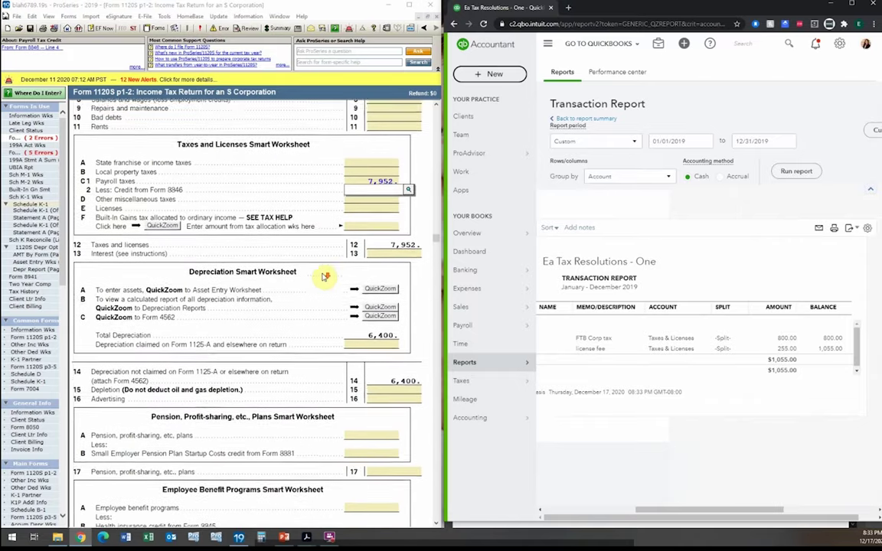
scroll(324, 277, "down", 3)
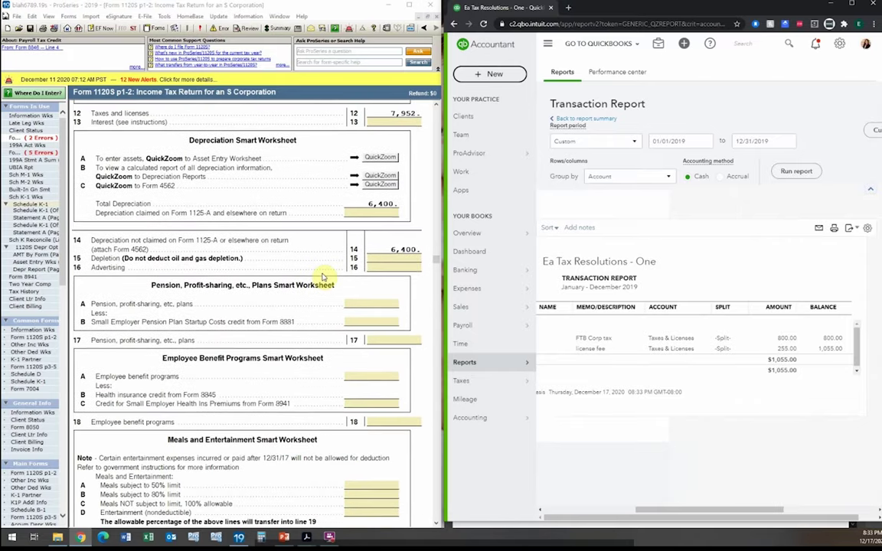
scroll(323, 276, "down", 2)
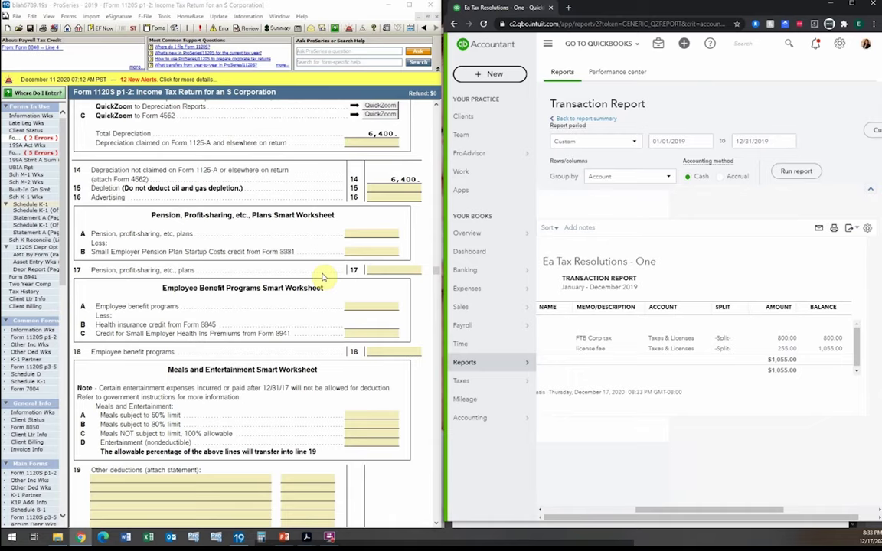
scroll(323, 277, "up", 5)
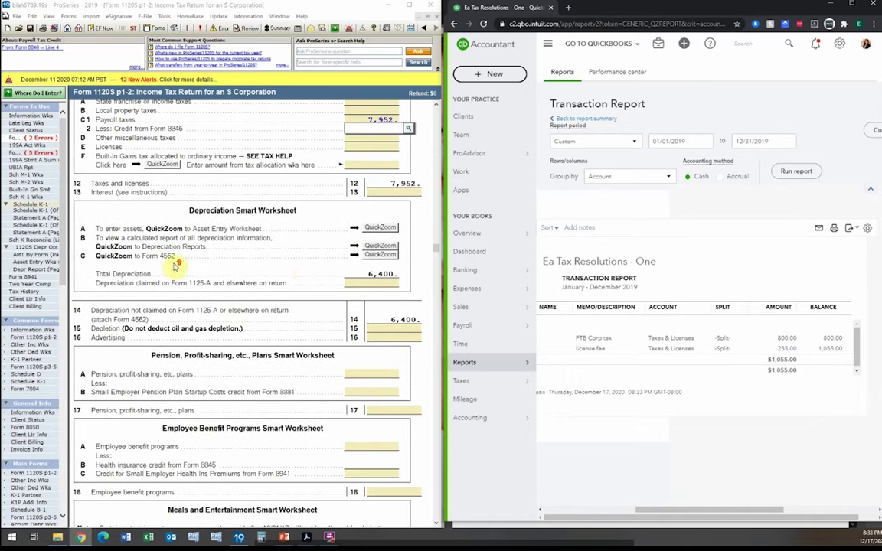
scroll(320, 420, "up", 2)
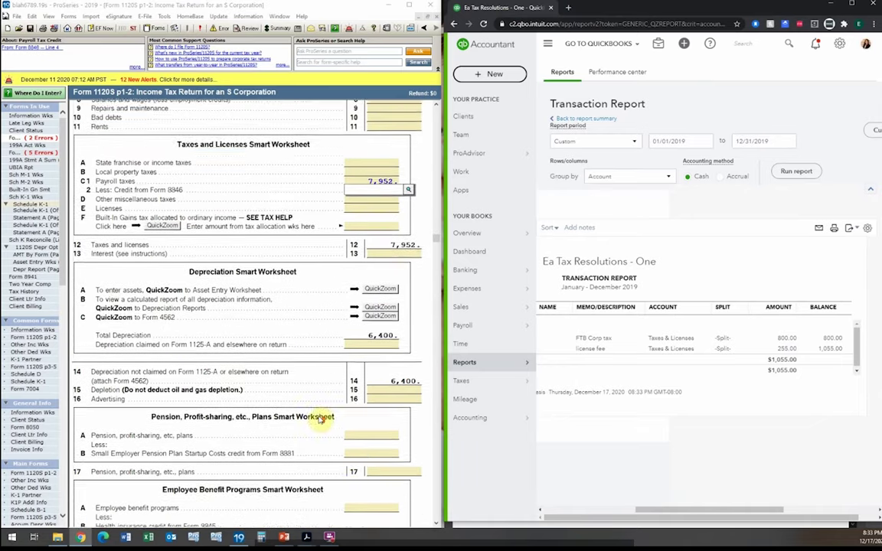
scroll(320, 420, "up", 2)
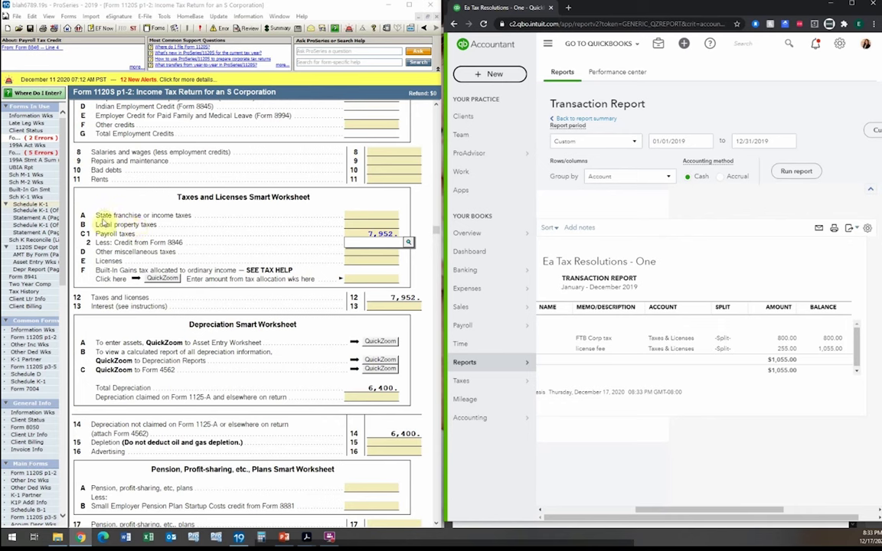
- Enter 800 for state franchise or income taxes and 255 for licenses in the Taxes and Licenses Smart Worksheet
left_click(377, 216)
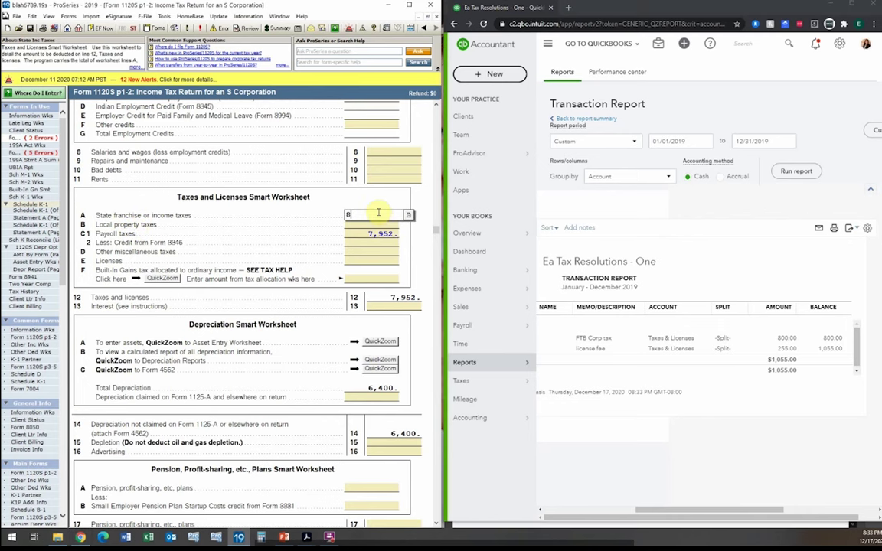
type("800")
key("Return")
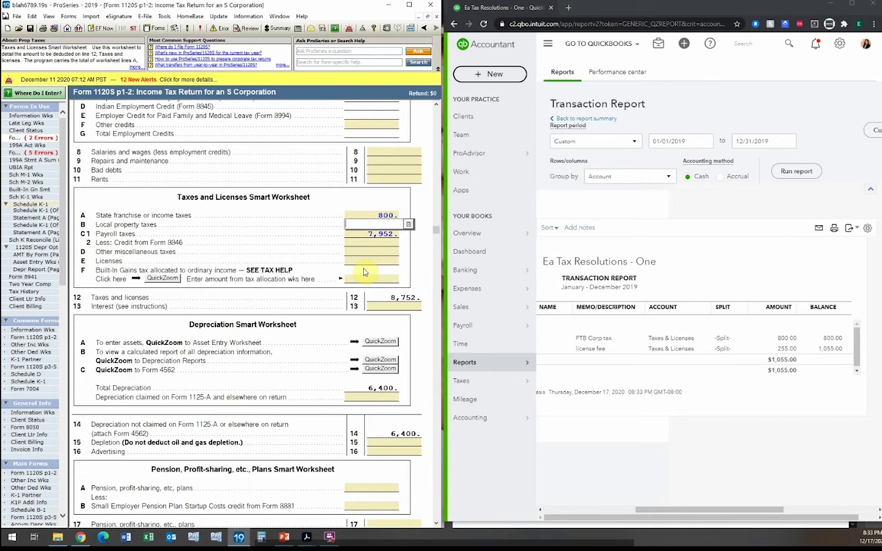
left_click(360, 261)
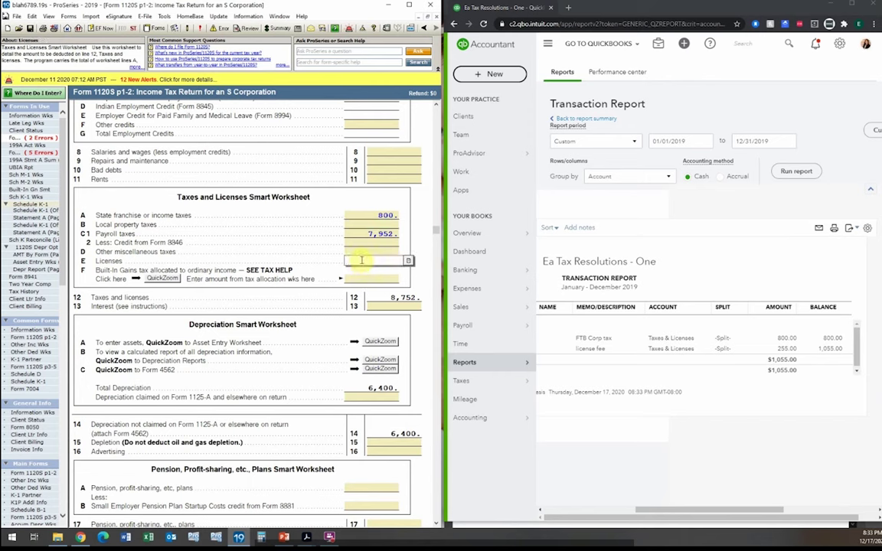
type("255")
key("Return")
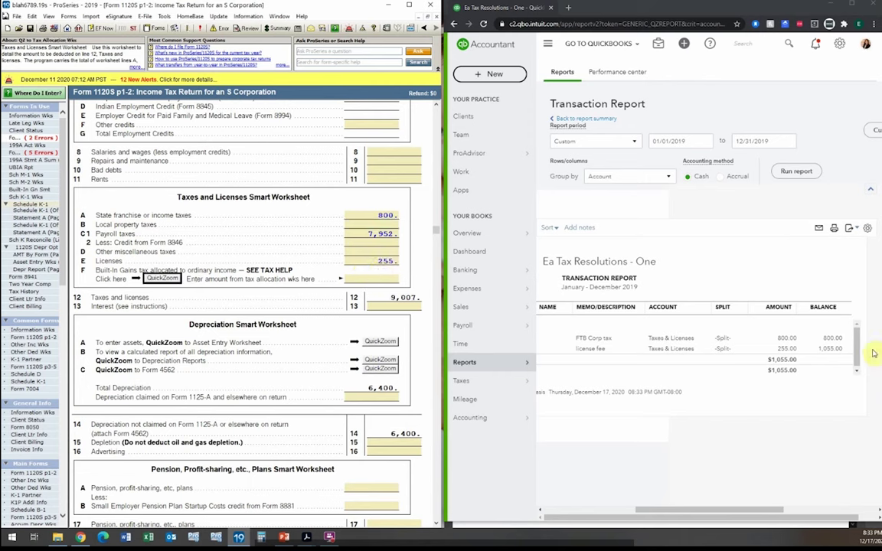
- Return to the Profit and Loss report and open the Wages & Salary transaction detail to read the officer and employee amounts
left_click(605, 120)
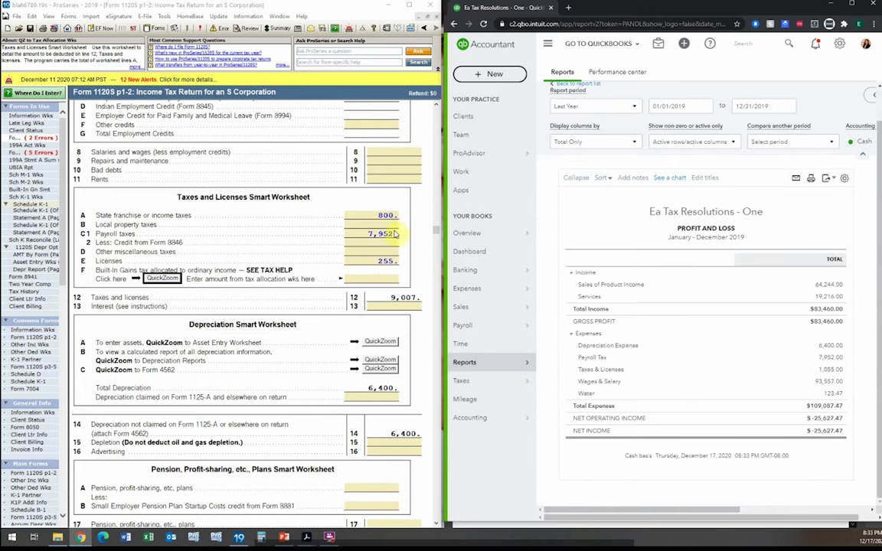
left_click(388, 222)
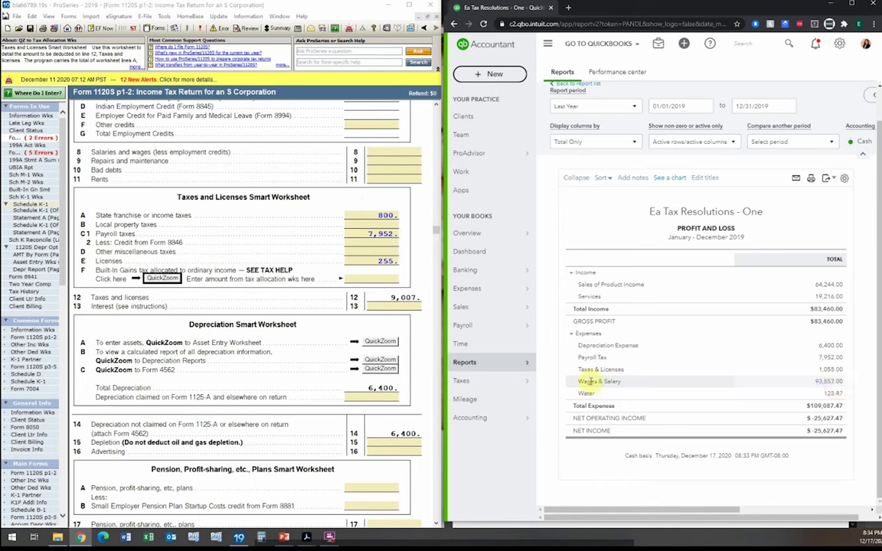
left_click(830, 383)
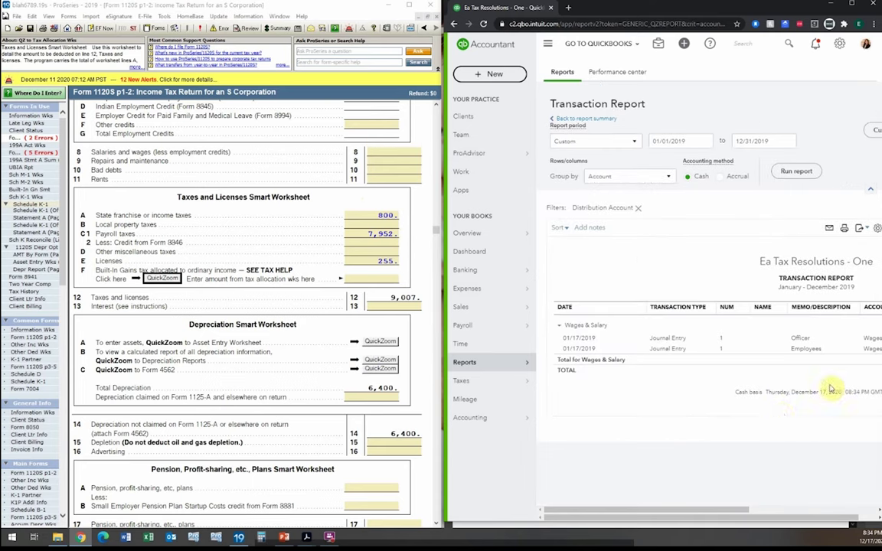
left_click_drag(733, 511, 842, 510)
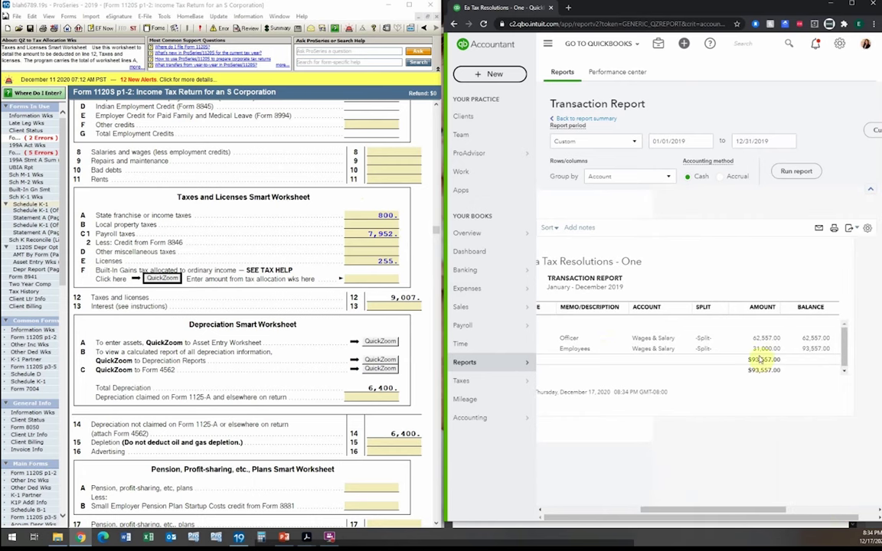
- Enter 31,000 as salaries and wages on line A of the Salaries and Wages Smart Worksheet
scroll(277, 297, "down", 1)
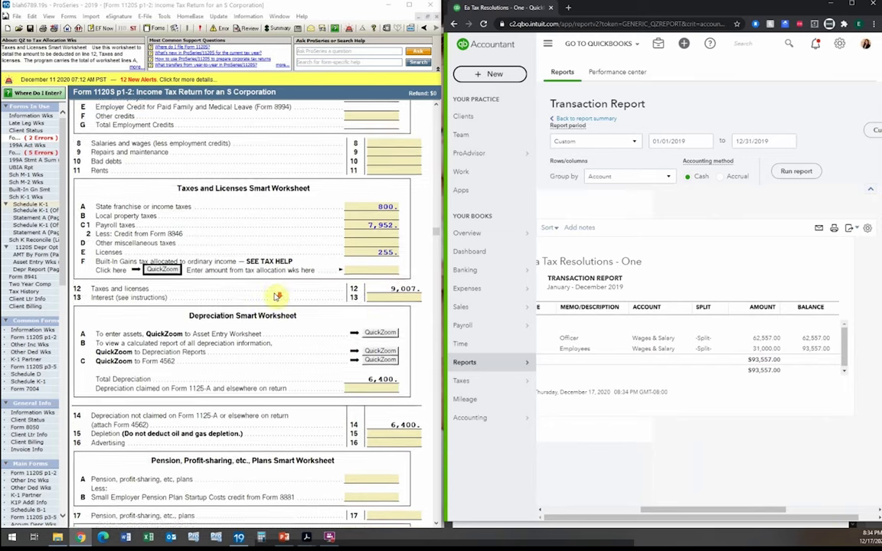
scroll(277, 296, "down", 3)
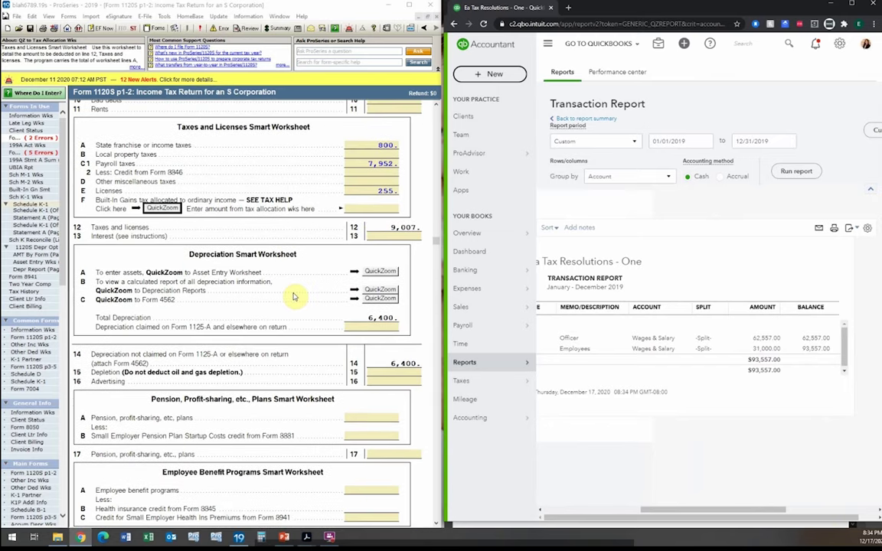
scroll(294, 296, "down", 5)
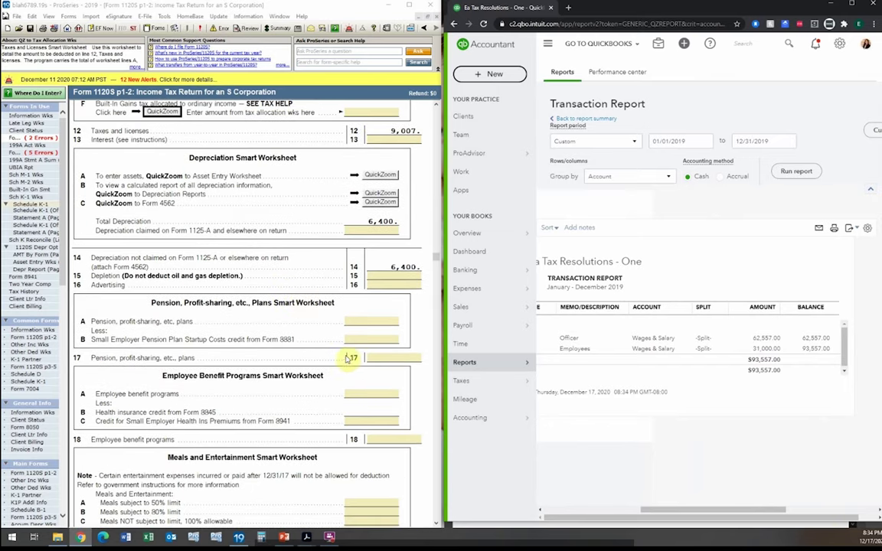
scroll(373, 364, "up", 15)
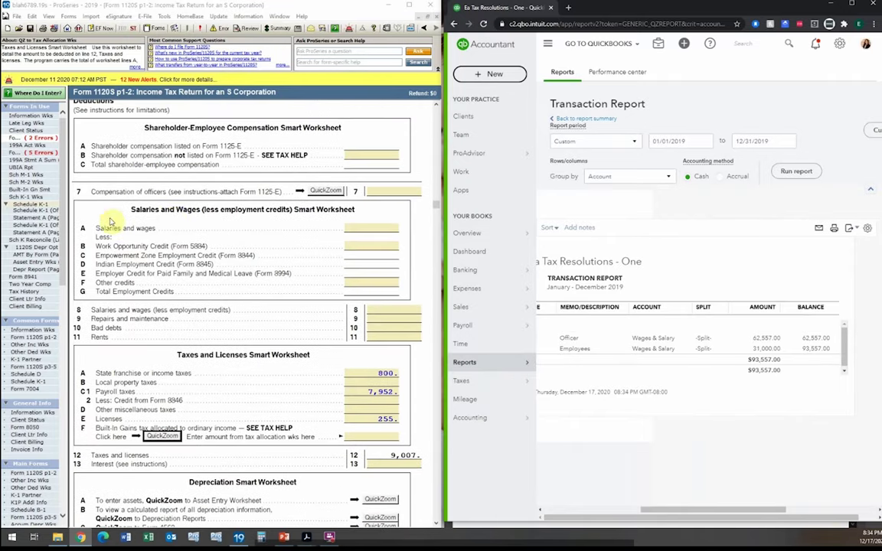
scroll(184, 211, "up", 2)
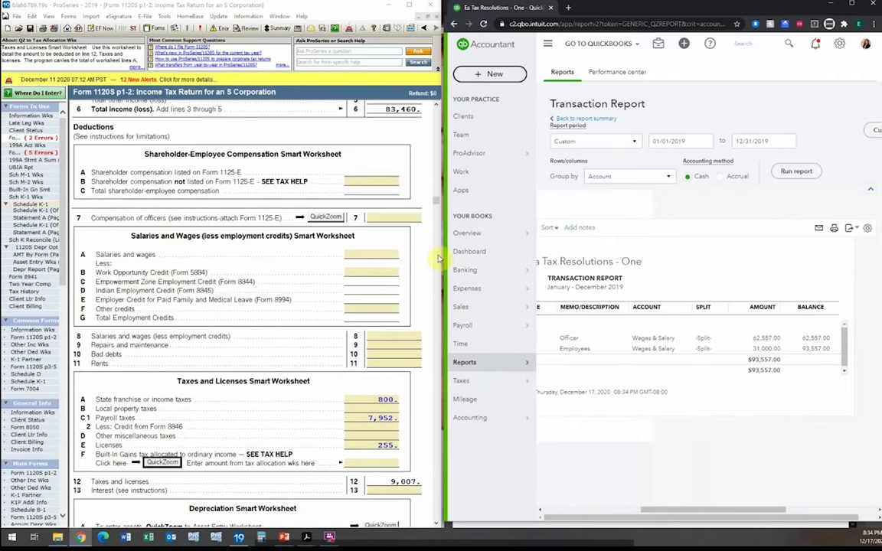
left_click(383, 255)
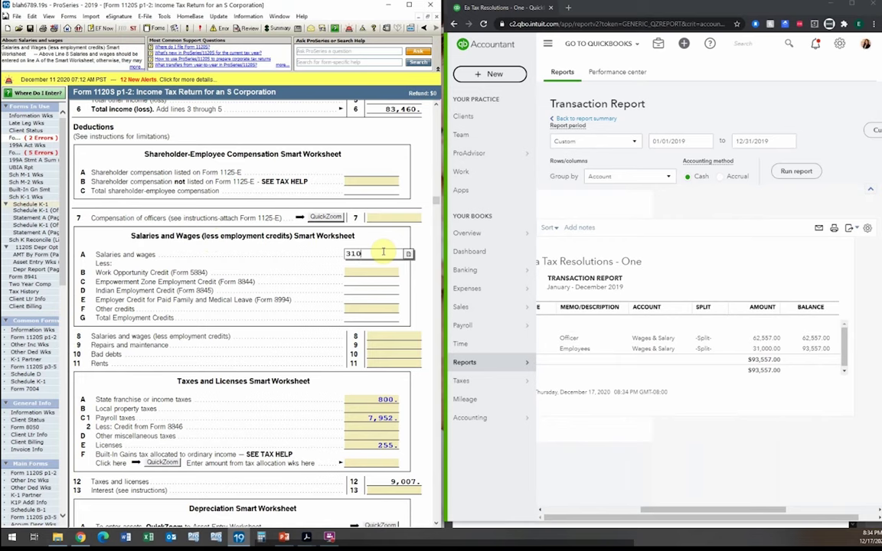
key("Return")
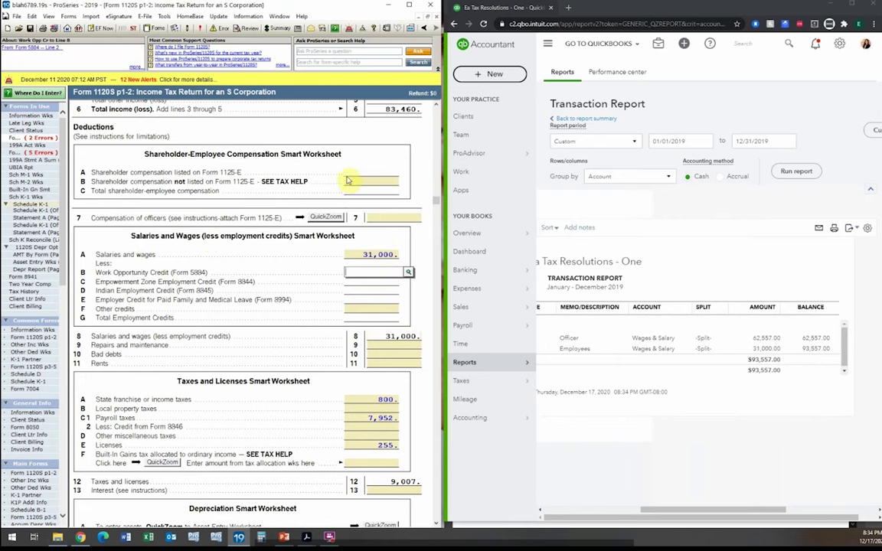
- Open Form 1125-E from line 7 and enter Officer, the last four SSN digits, 100% time devoted and 50% common stock in the first row
scroll(349, 178, "up", 1)
scroll(349, 177, "up", 3)
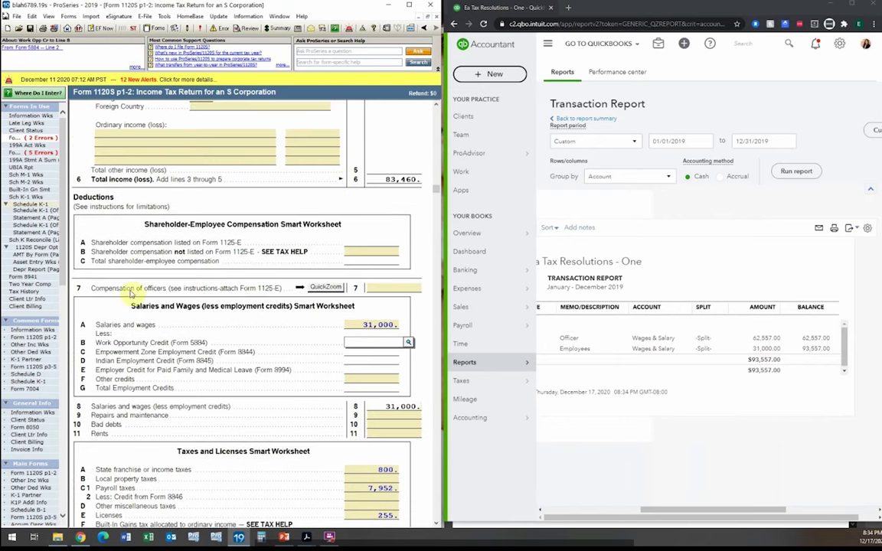
left_click(327, 288)
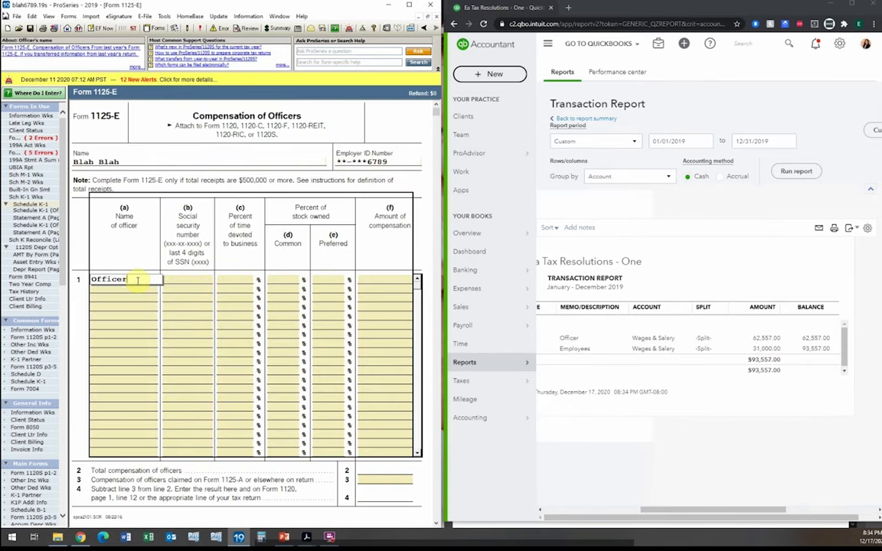
key("Tab")
key("Tab")
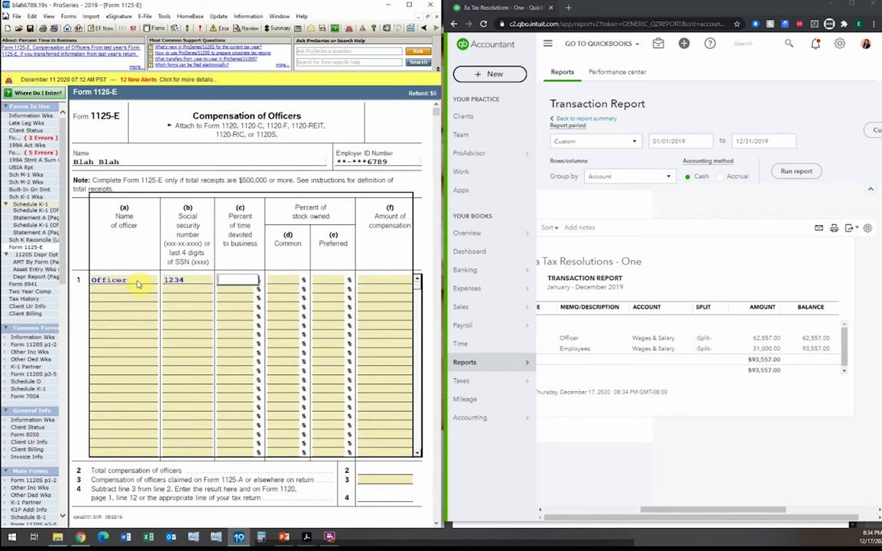
key("Tab")
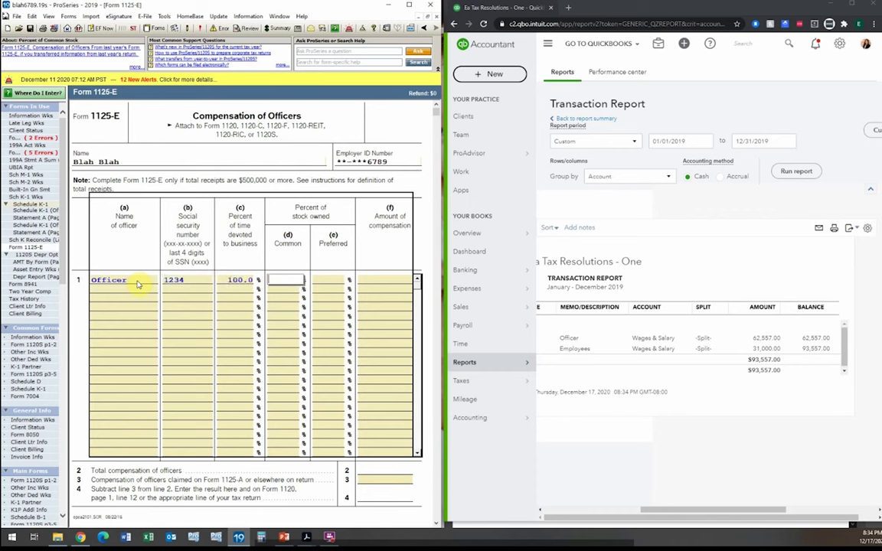
type("100")
key("Tab")
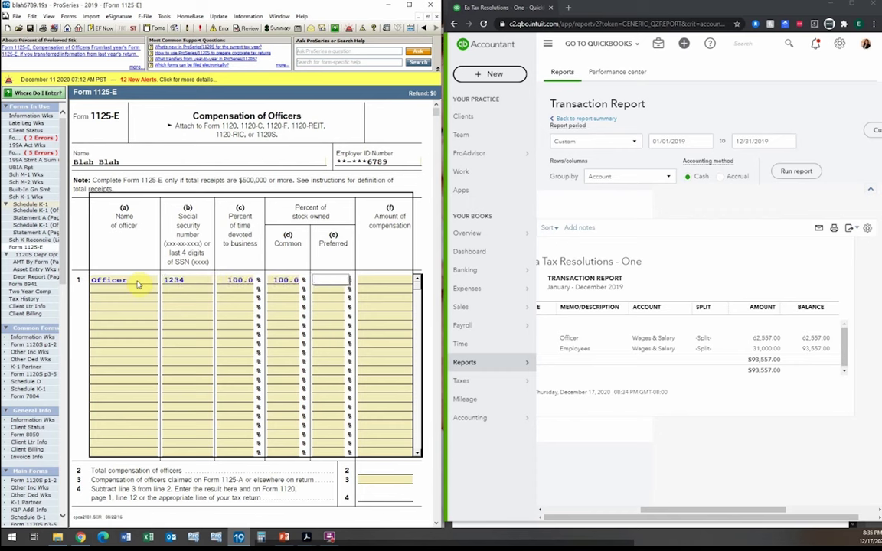
left_click(292, 281)
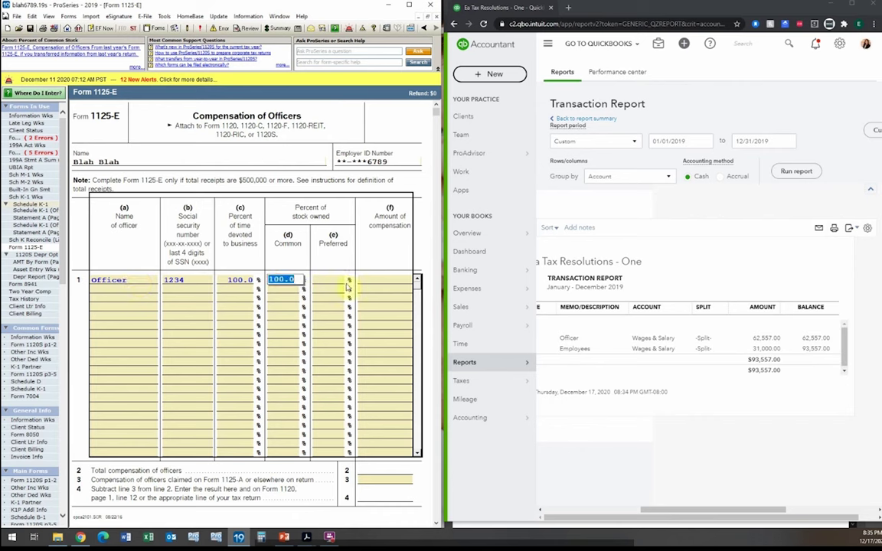
type("50")
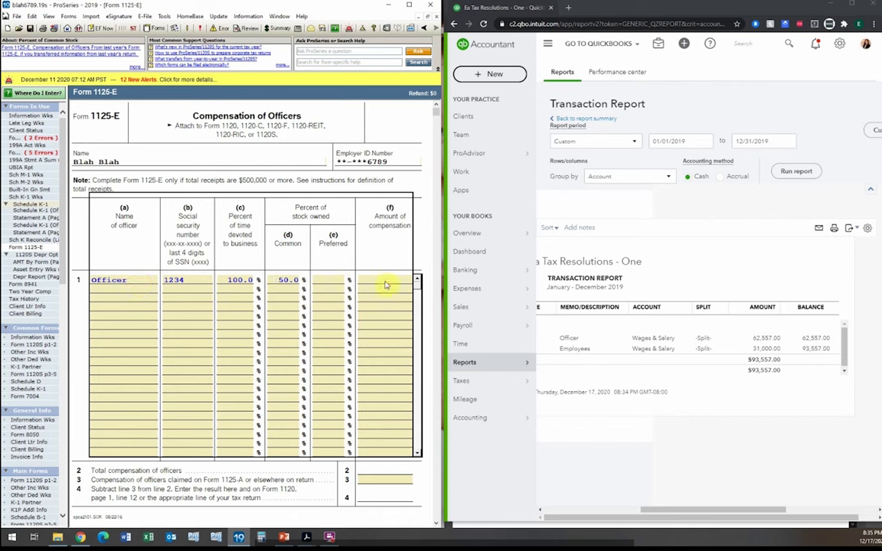
- Enter 62,557 as the officer's amount of compensation on Form 1125-E and close the form to return to Form 1120S
left_click(386, 282)
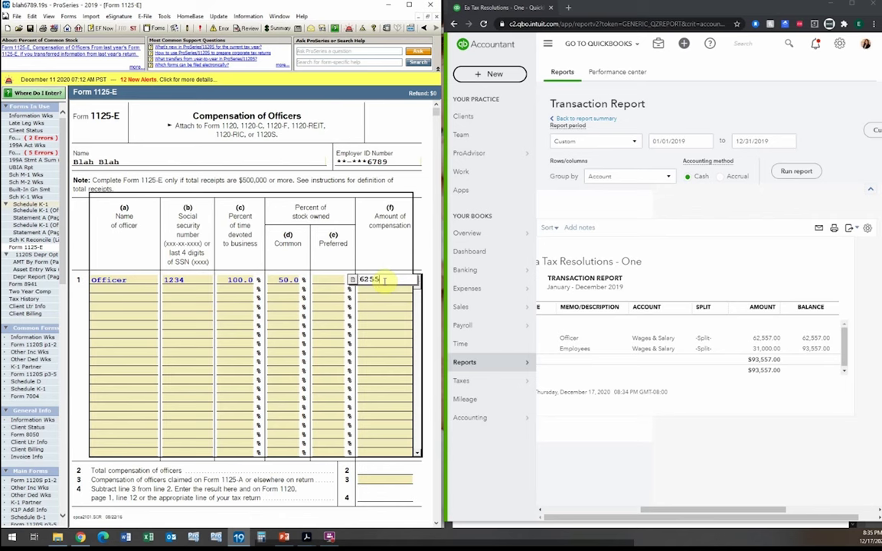
key("Return")
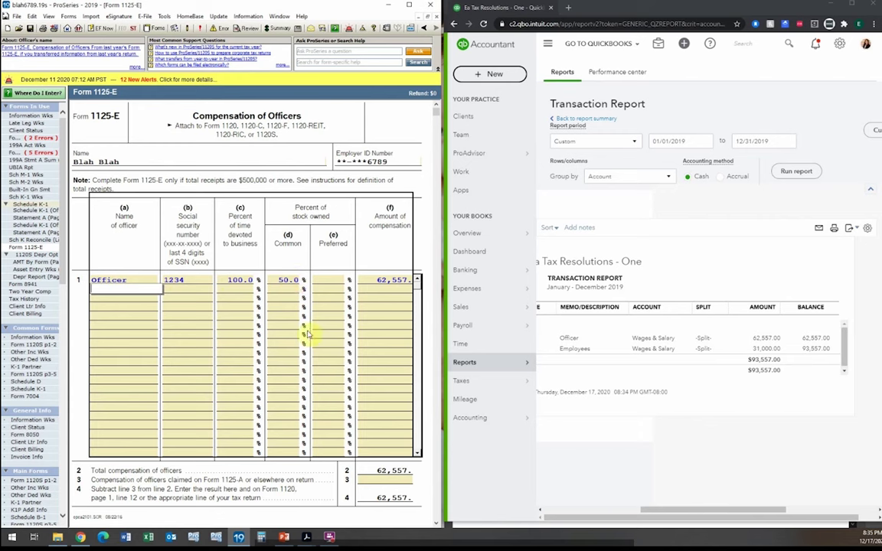
left_click(434, 23)
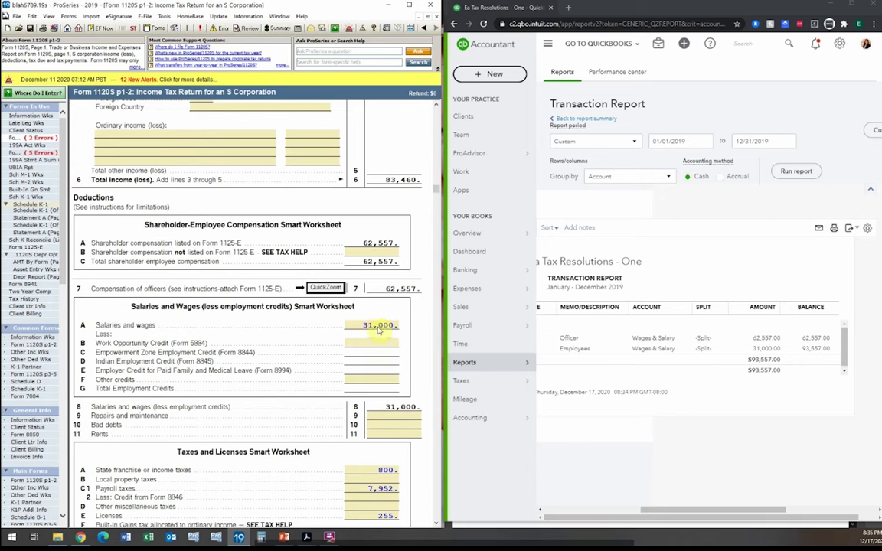
- Return to the Profit and Loss report in QuickBooks and enter 123 for utilities in the Other Deductions Worksheet of line 19
left_click(597, 121)
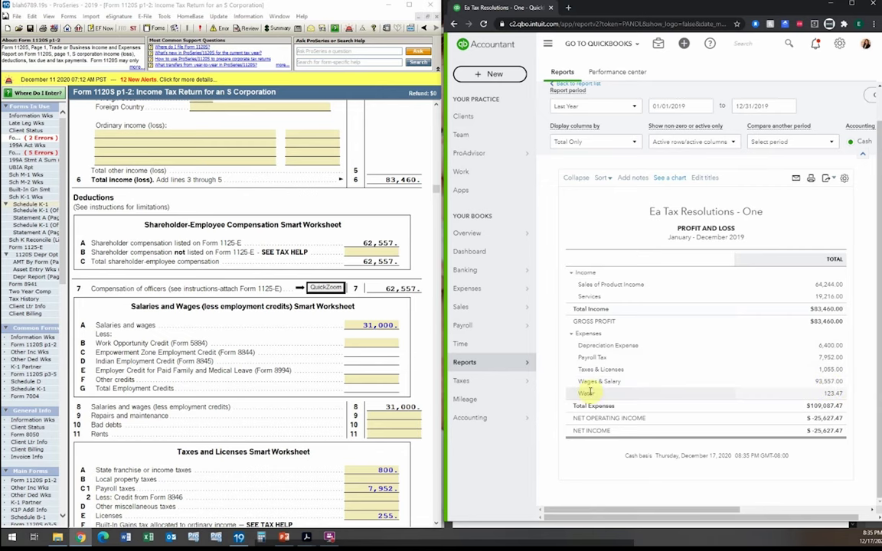
scroll(342, 293, "down", 10)
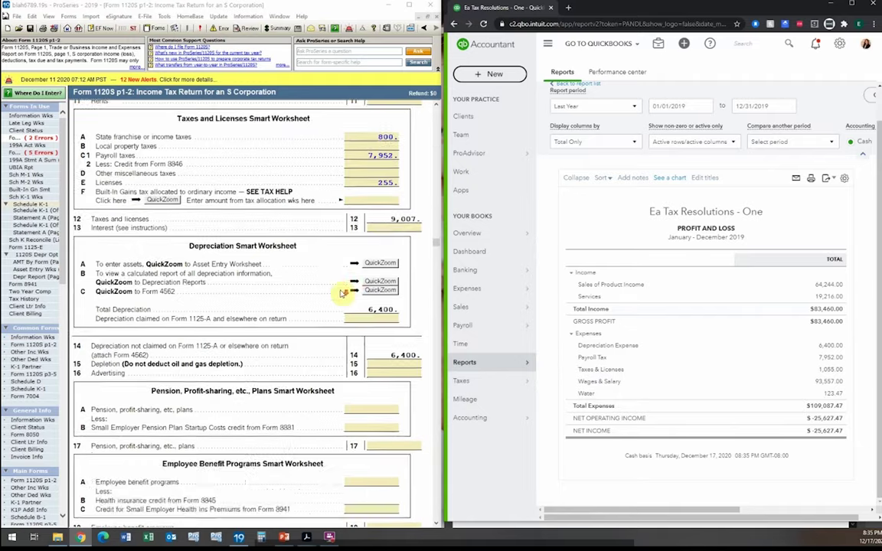
scroll(342, 293, "down", 11)
scroll(315, 291, "up", 2)
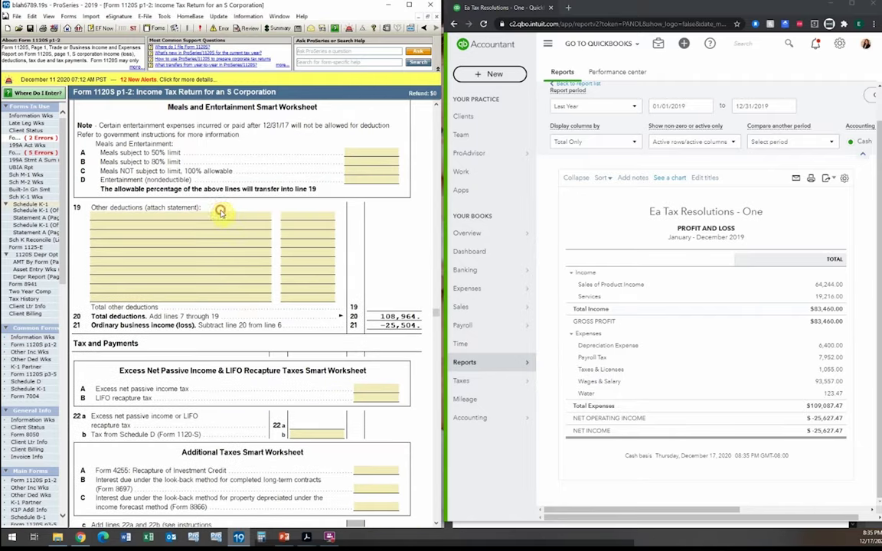
double_click(249, 201)
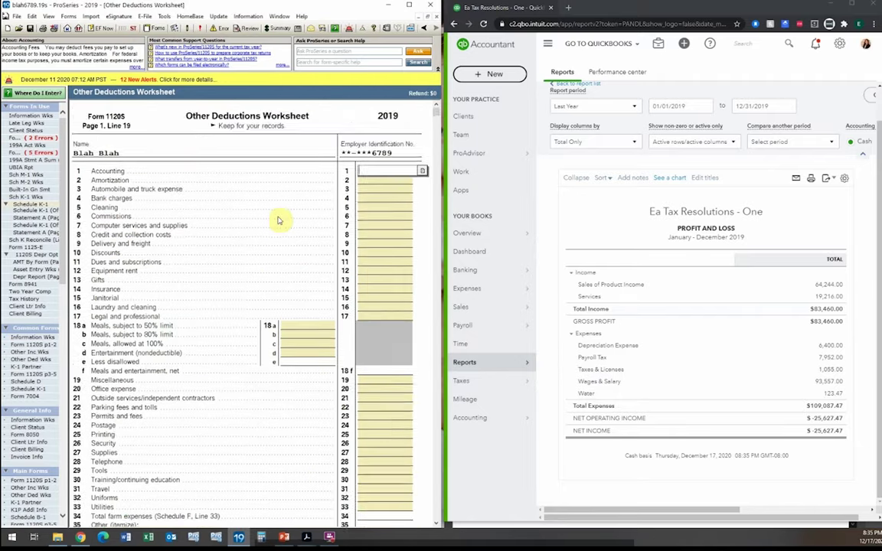
scroll(278, 222, "down", 6)
scroll(262, 238, "up", 2)
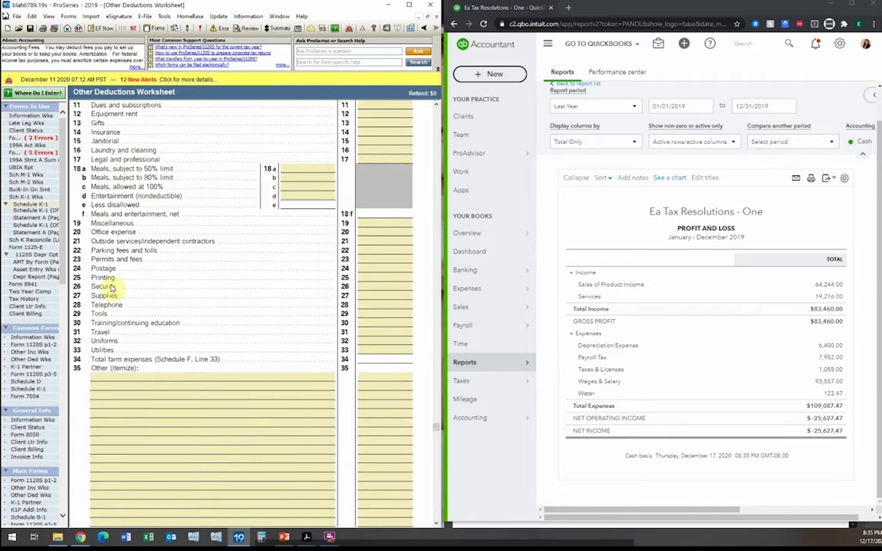
left_click(372, 349)
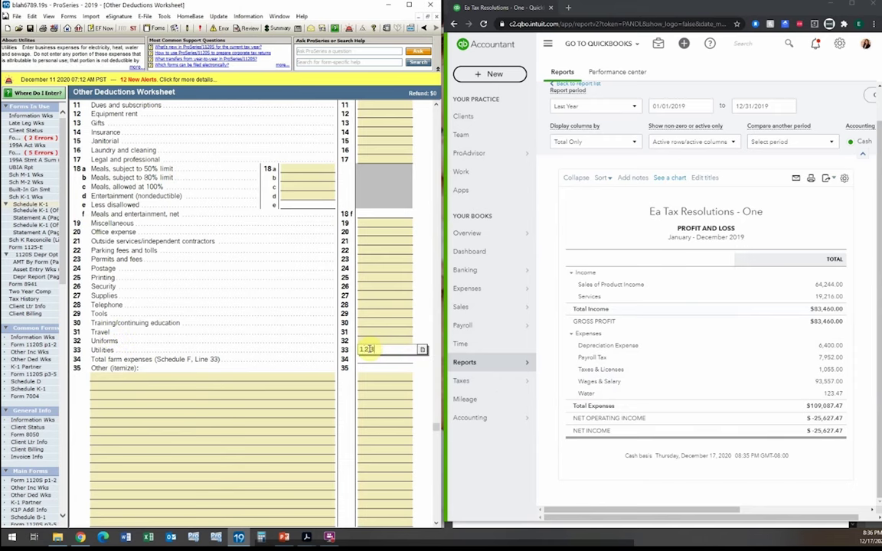
type("123")
key("Return")
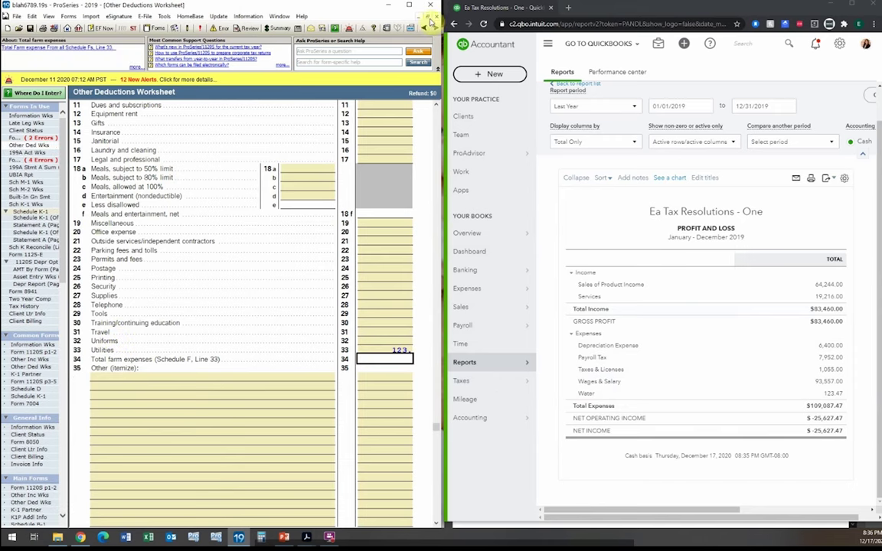
left_click(397, 27)
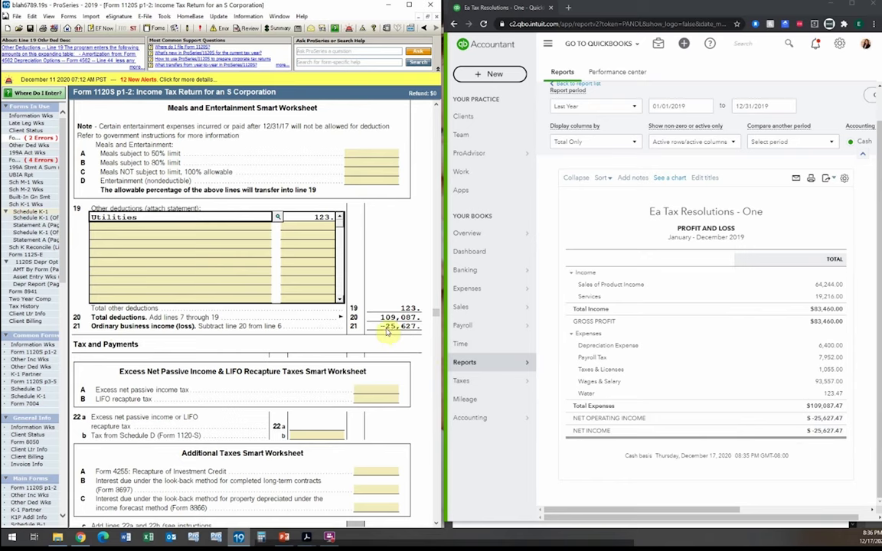
- Open Form 1120S p3-5 and enter 25,627 as net income (loss) per books on line 1 of Schedule M-1
scroll(380, 288, "up", 1)
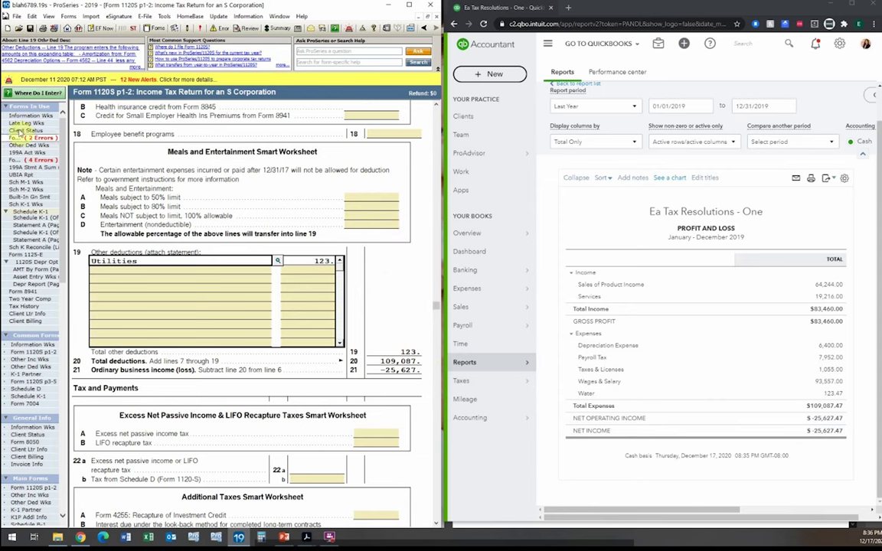
left_click(46, 161)
scroll(283, 214, "down", 3)
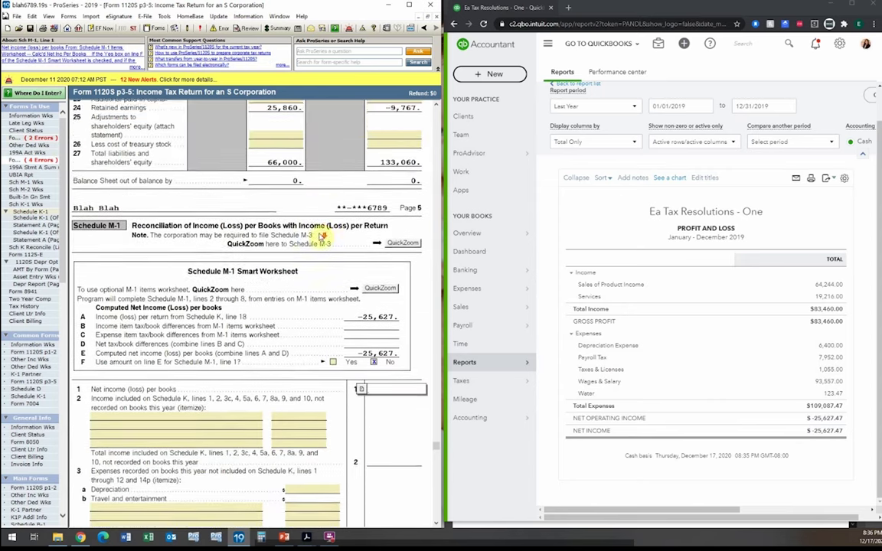
scroll(115, 193, "down", 1)
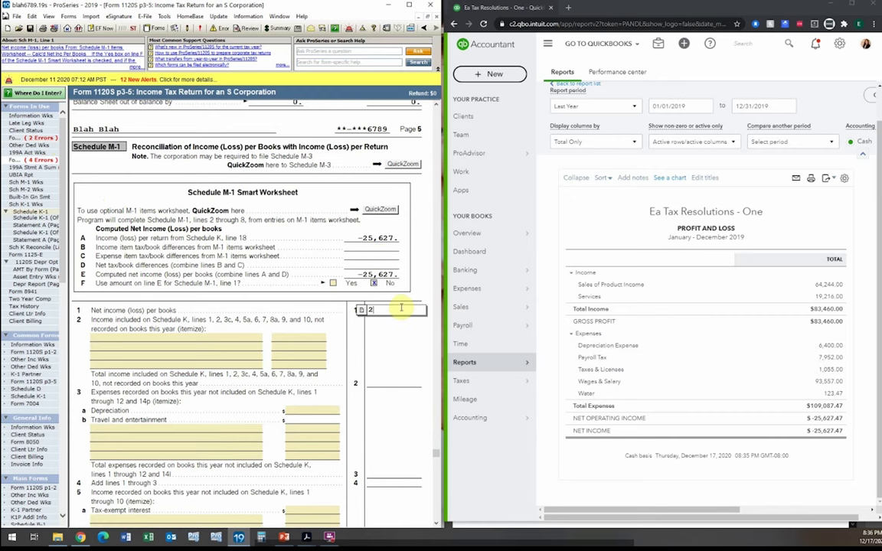
type("7")
key("Return")
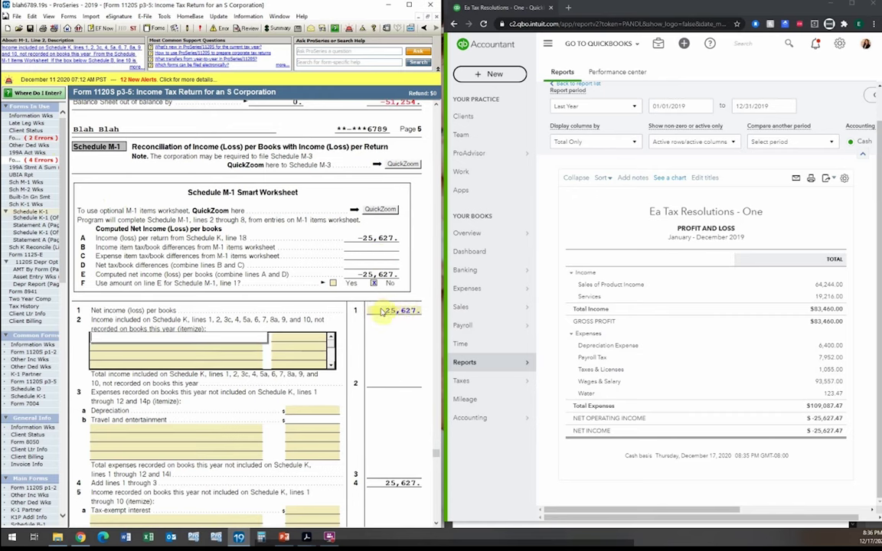
- Check the difference below Schedule M-1 line 8 and change line 1 to a loss of -25,627
scroll(365, 315, "down", 3)
scroll(379, 383, "down", 3)
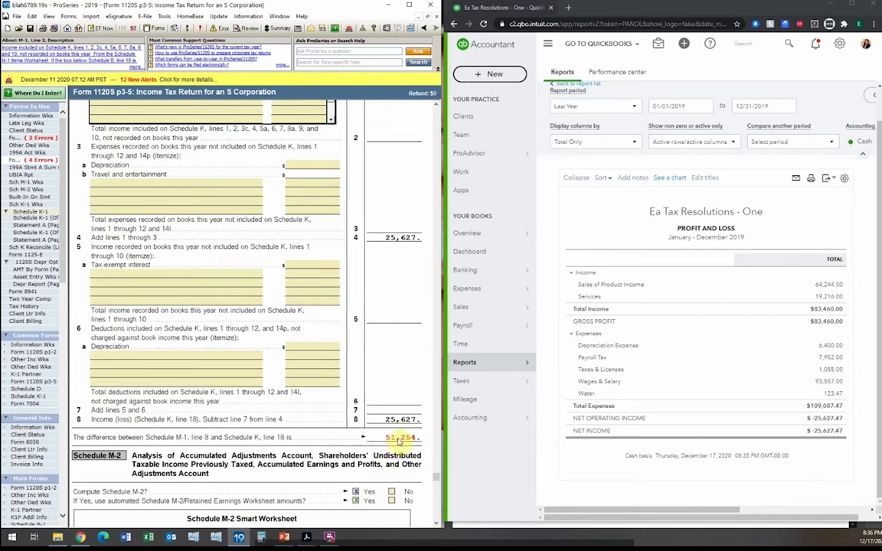
scroll(394, 445, "up", 5)
left_click(392, 196)
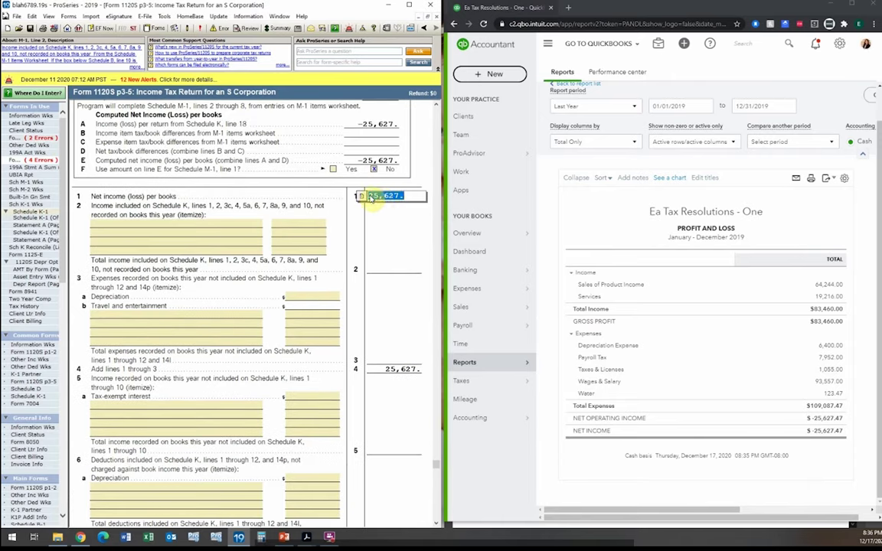
type("-")
key("Return")
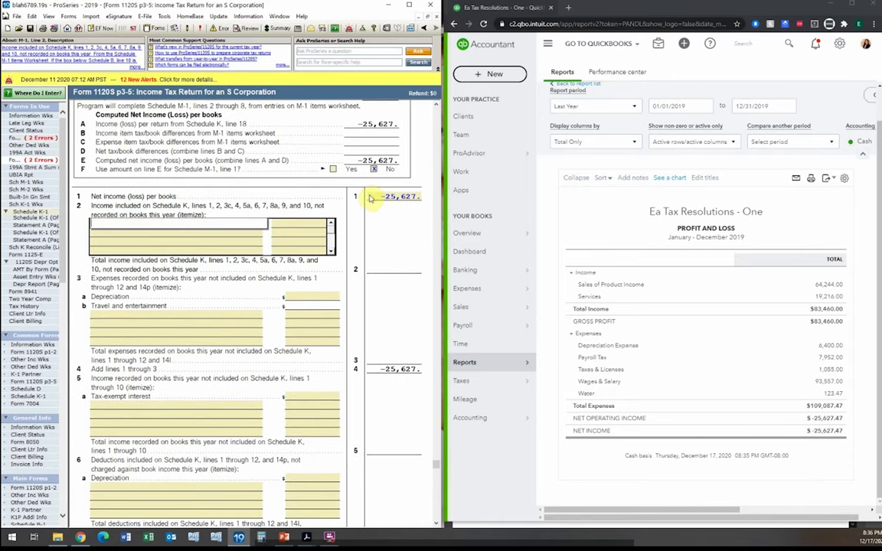
- Recheck the Schedule M-1 difference and review the beginning balance, loss, distributions and ending balance in column (a) of Schedule M-2
scroll(370, 198, "down", 5)
scroll(406, 398, "up", 6)
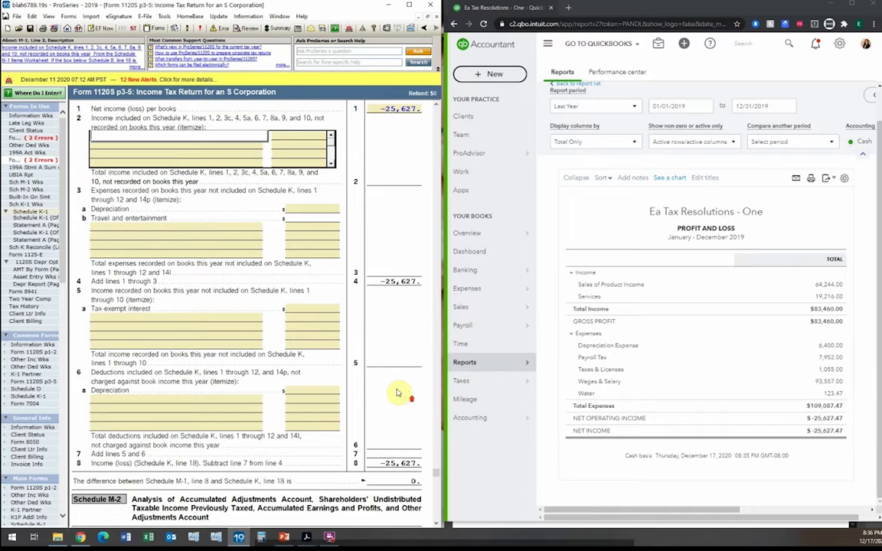
scroll(400, 391, "down", 8)
scroll(398, 381, "down", 7)
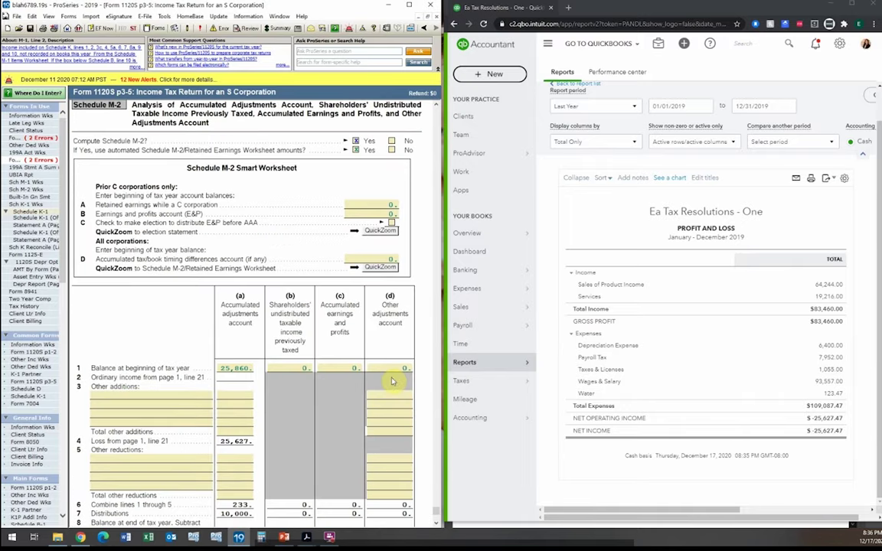
scroll(235, 201, "down", 1)
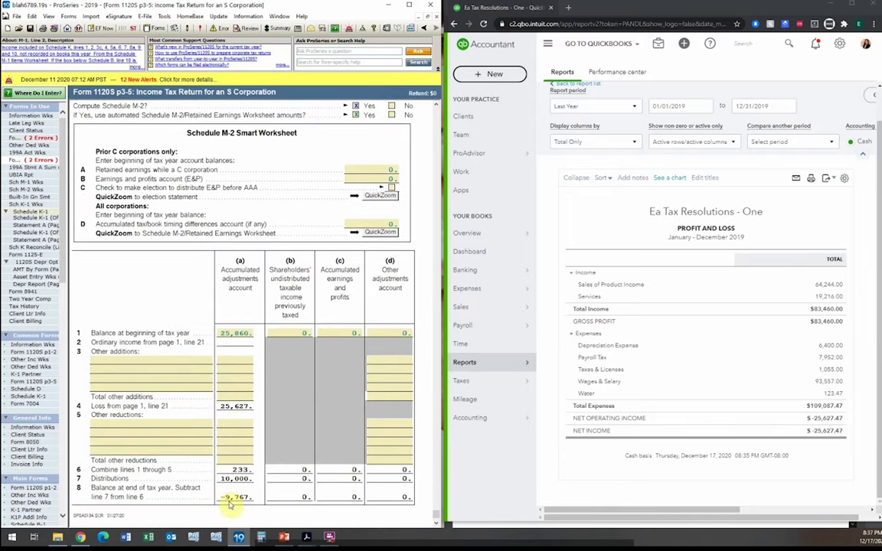
left_click(243, 337)
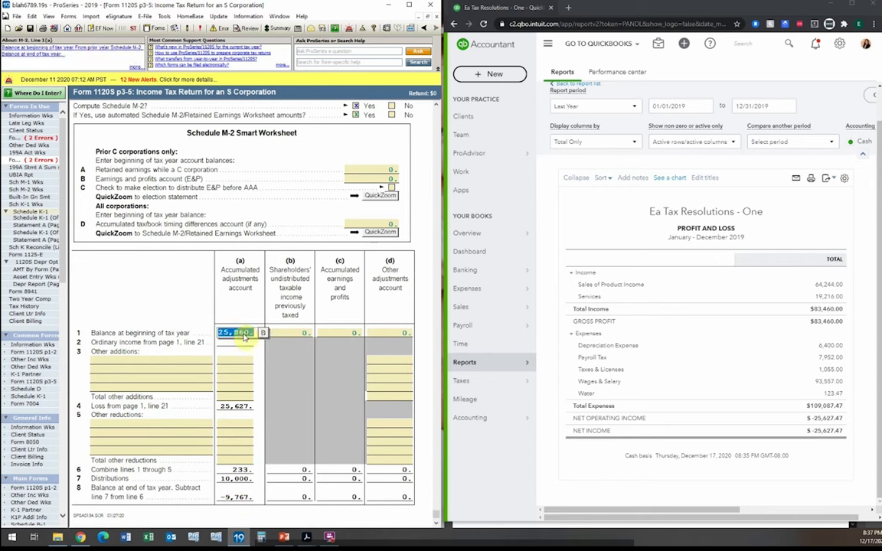
left_click(234, 406)
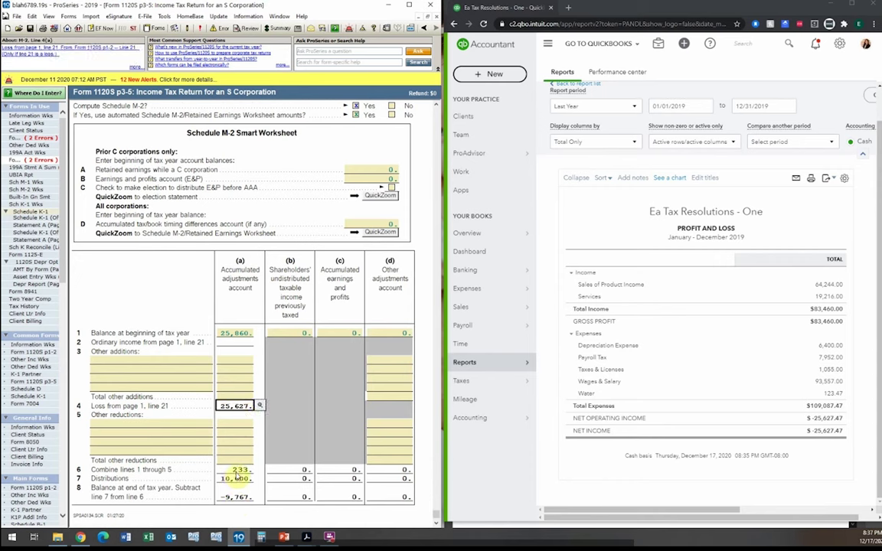
left_click(245, 480)
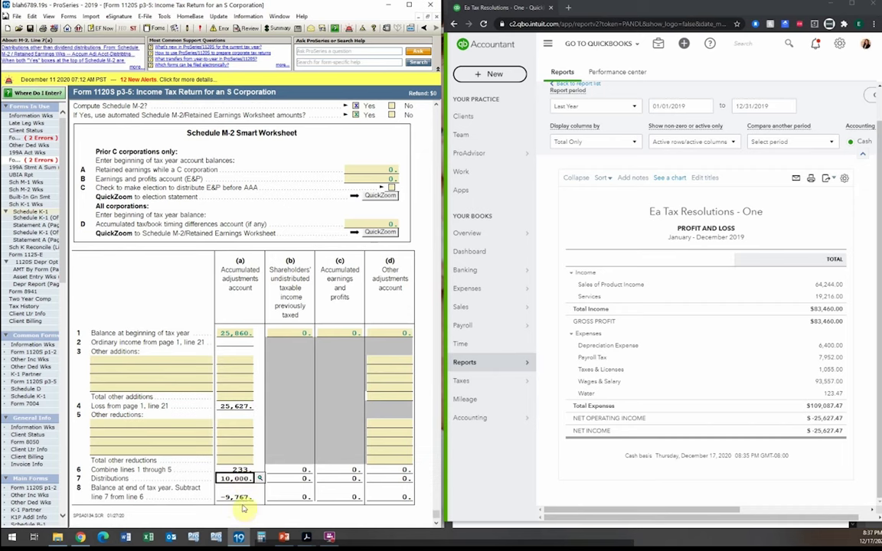
left_click(243, 499)
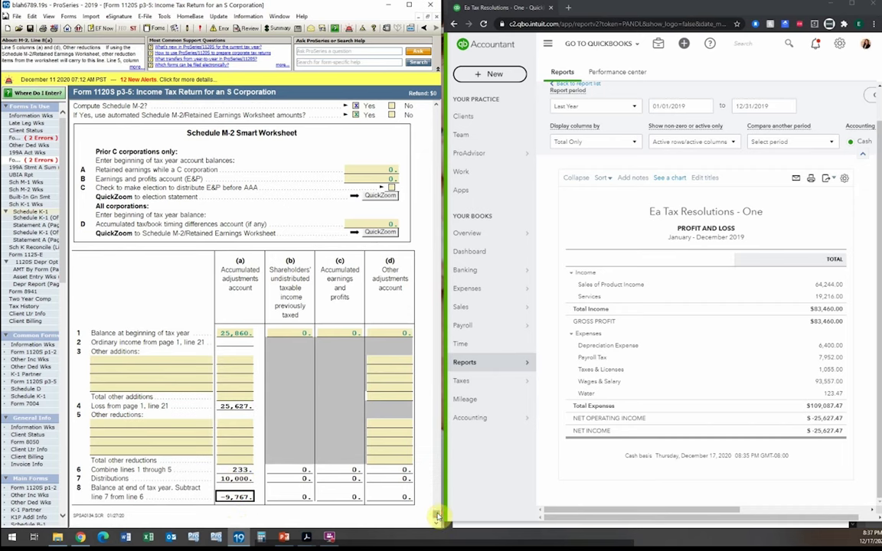
- Compare the year-end retained earnings on Schedule L with the Schedule M-2 ending balance and check the out-of-balance line
left_click_drag(437, 518, 438, 414)
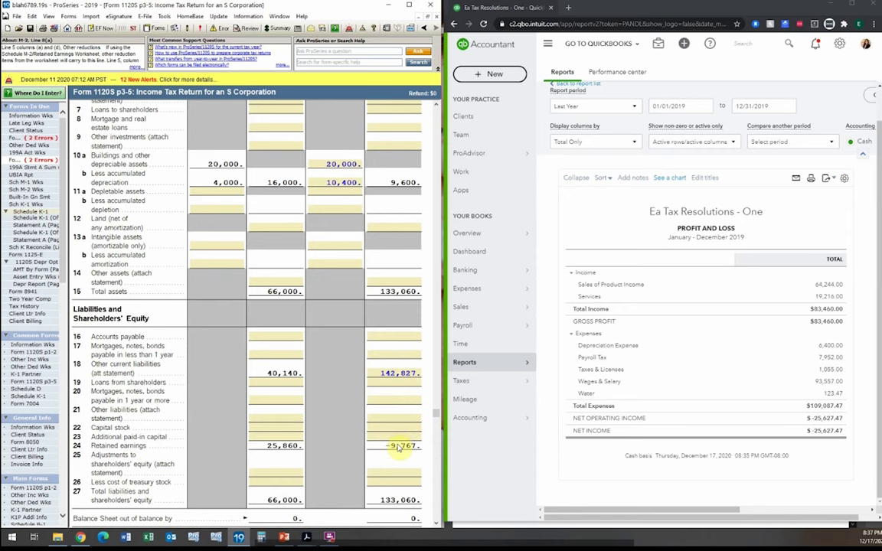
scroll(398, 448, "down", 2)
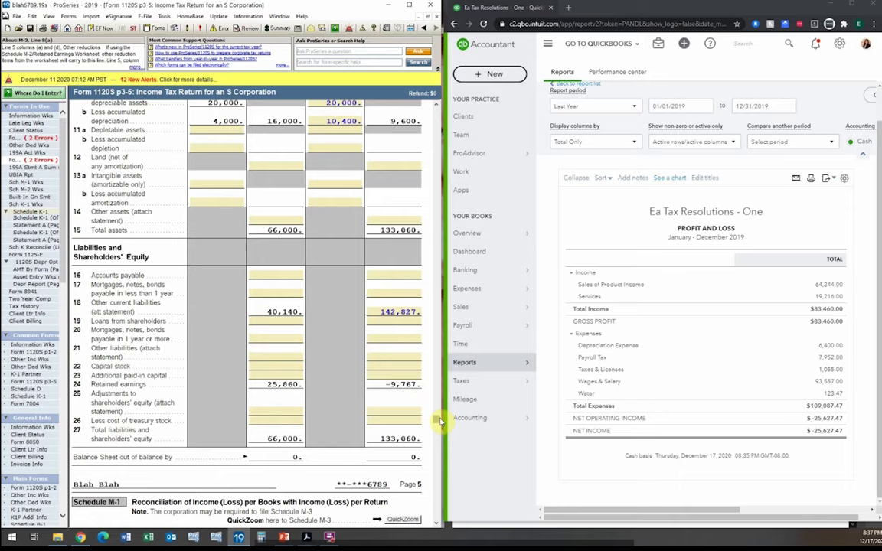
mouse_move(439, 422)
left_mouse_down()
mouse_move(439, 394)
mouse_move(440, 422)
left_mouse_up()
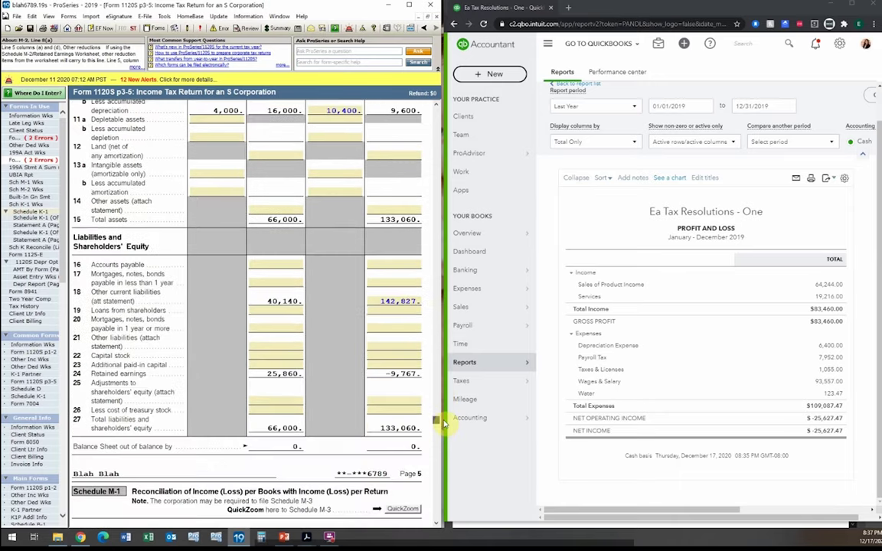
- Review the year-end retained earnings, total assets and out-of-balance line on Schedule L, along with the Schedule M-1 difference line
left_click(414, 374)
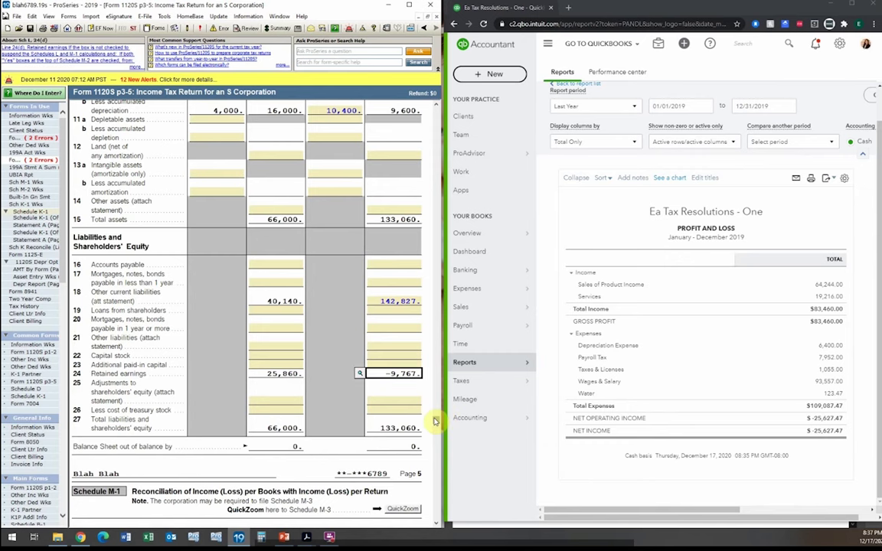
left_click_drag(434, 421, 437, 425)
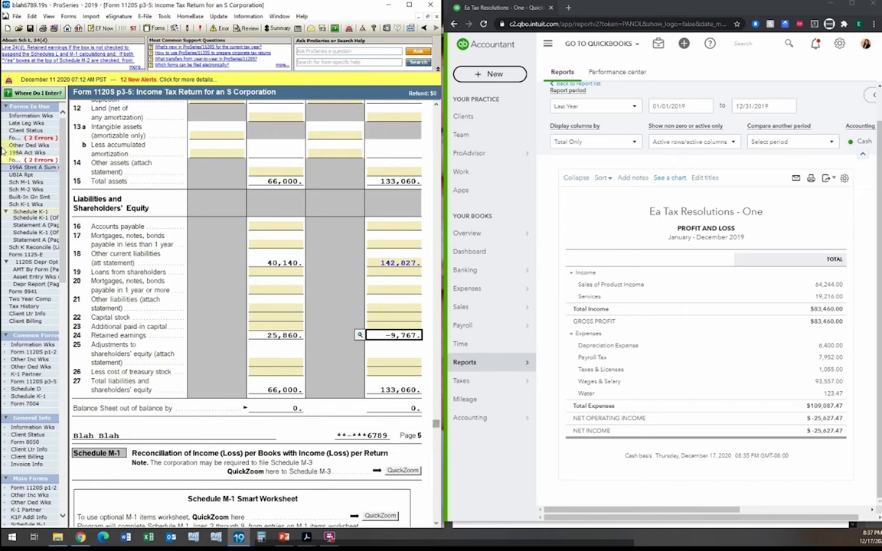
scroll(321, 301, "down", 10)
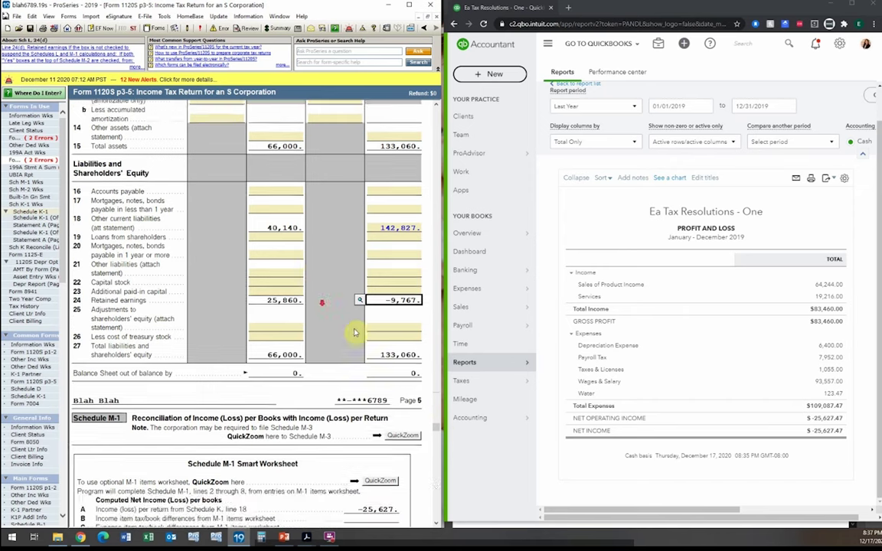
scroll(383, 314, "down", 3)
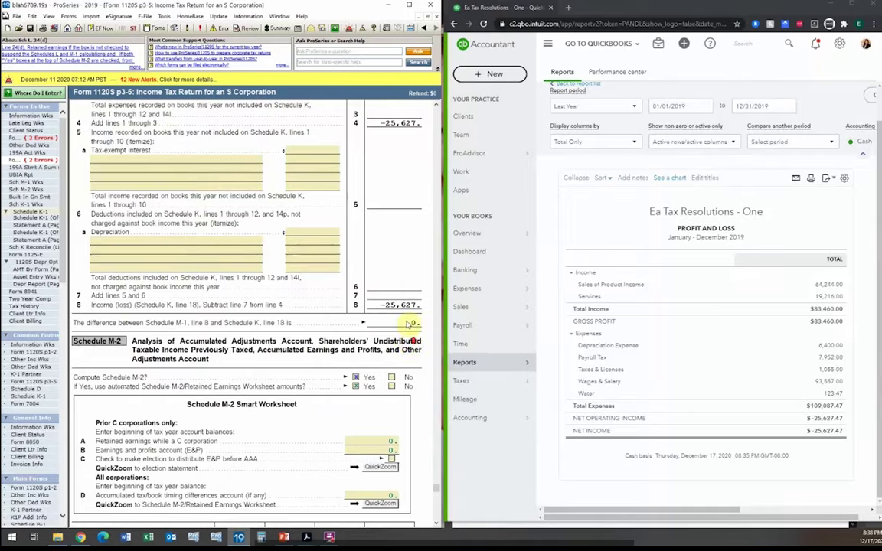
scroll(400, 311, "up", 9)
scroll(399, 298, "up", 8)
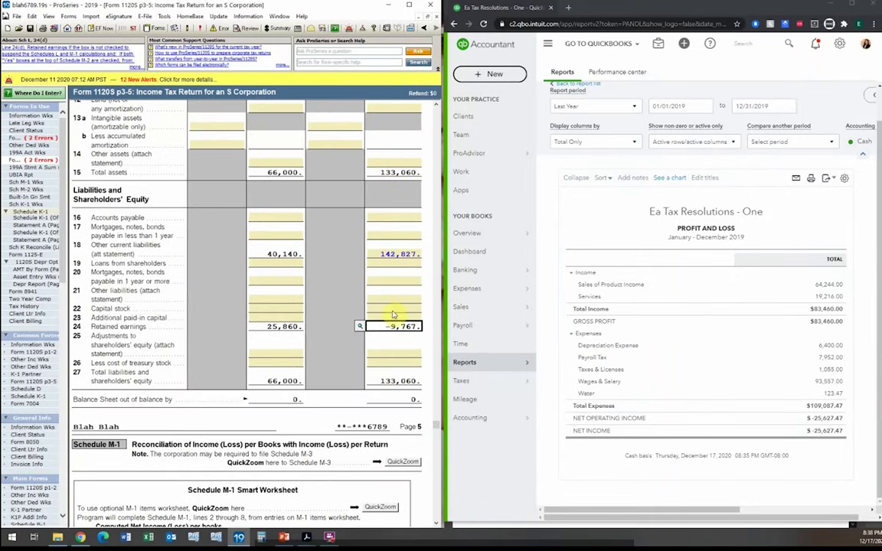
scroll(363, 291, "up", 3)
scroll(373, 294, "up", 2)
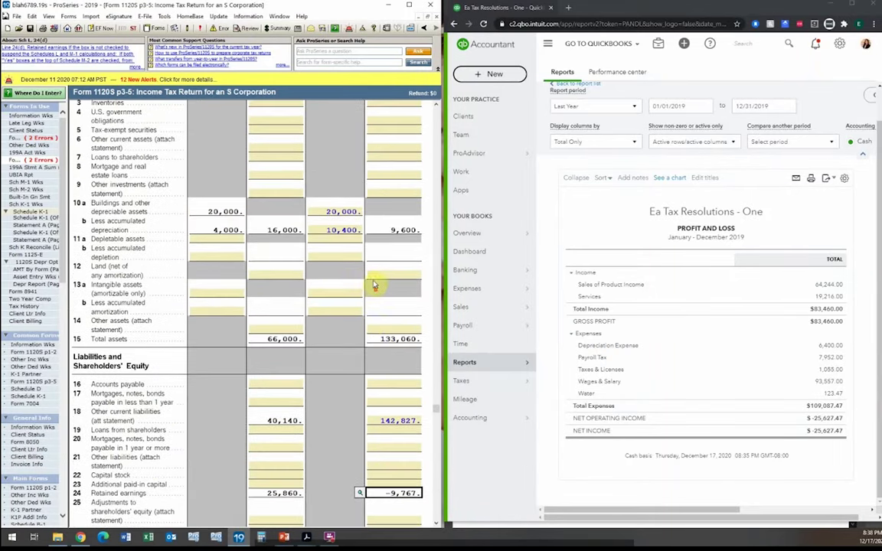
scroll(391, 345, "down", 3)
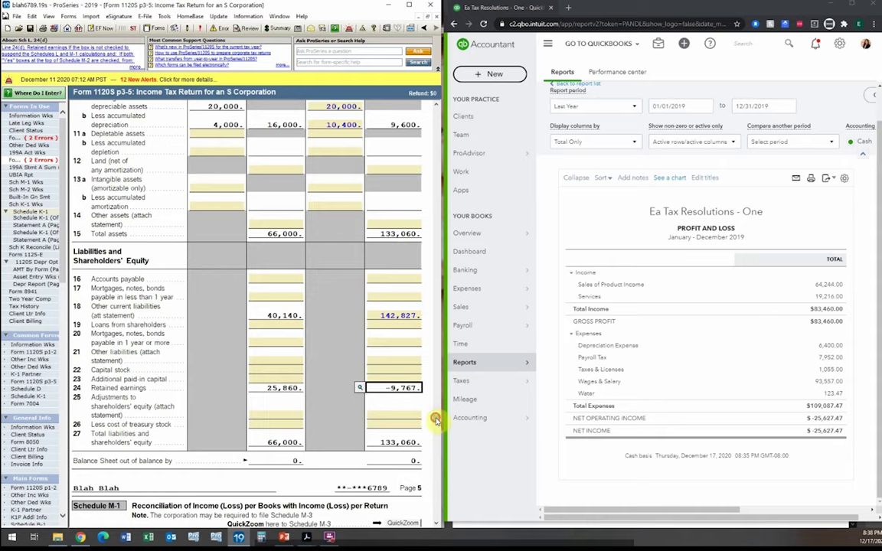
- Open Form 1120S p1-2 and check ordinary business income (loss) on line 21 and state franchise taxes in the Taxes and Licenses worksheet
left_click_drag(435, 419, 435, 344)
left_click(23, 144)
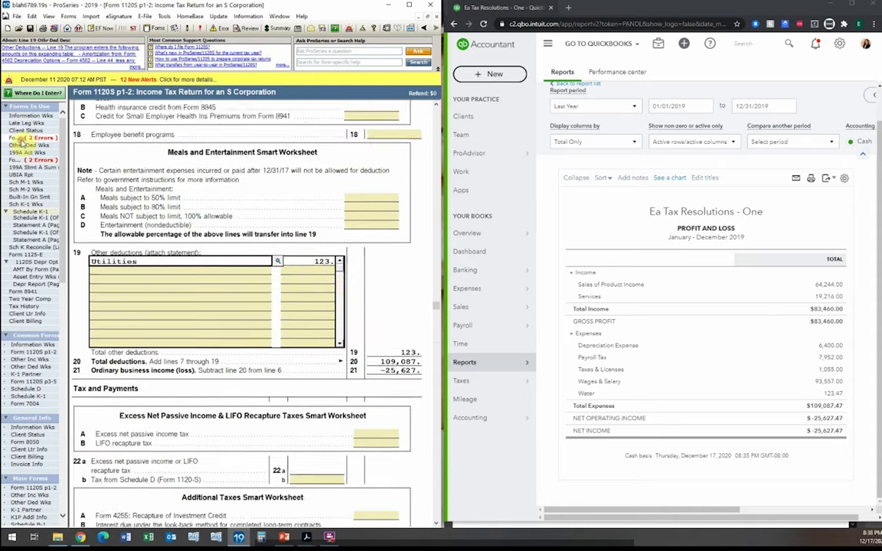
left_click(395, 375)
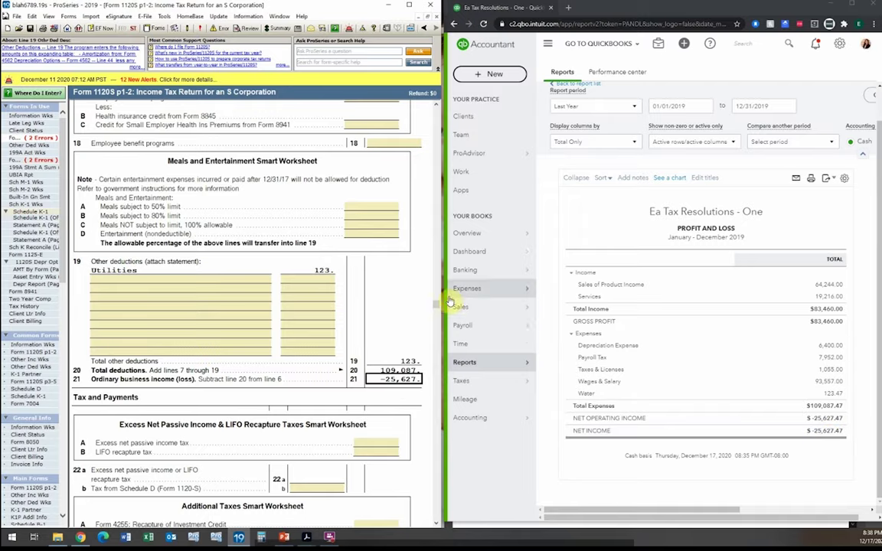
left_click_drag(437, 305, 436, 220)
left_click_drag(440, 234, 447, 201)
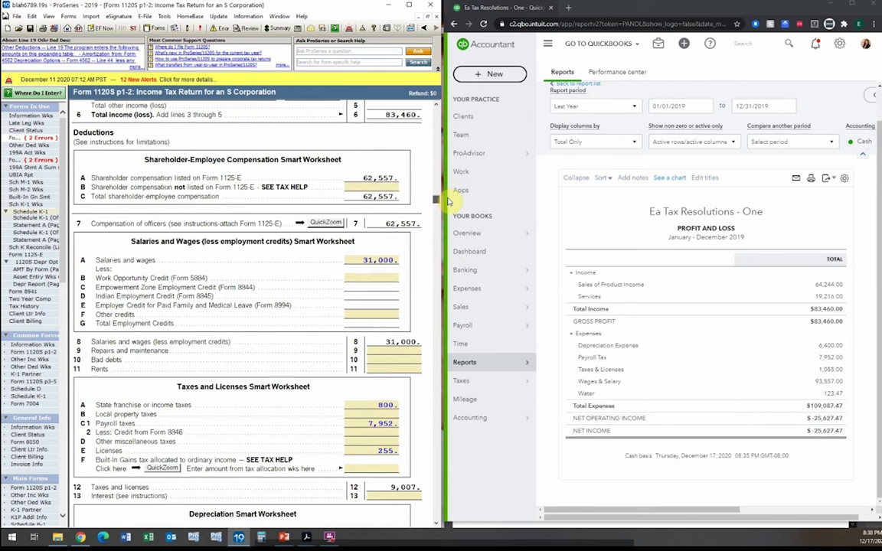
left_click(379, 409)
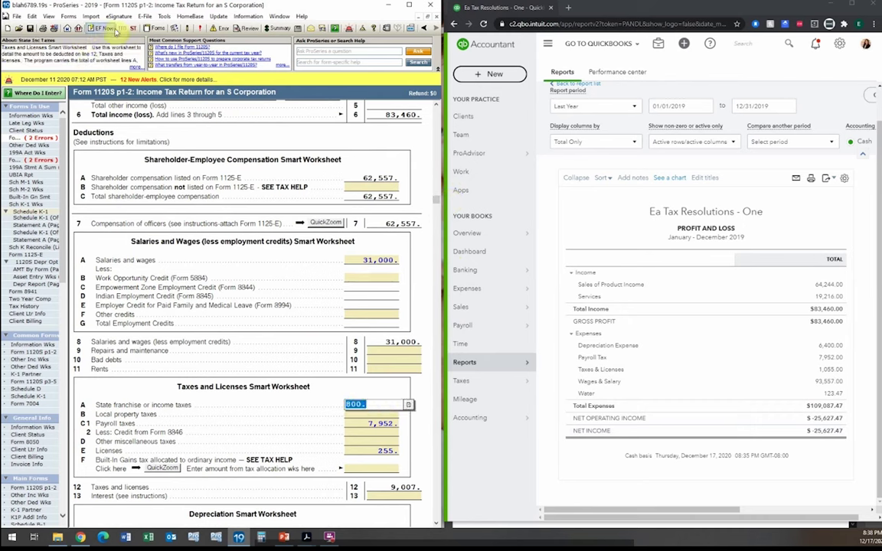
- Go to the California S Corporation state return and acknowledge the transfer of the federal information
left_click(135, 29)
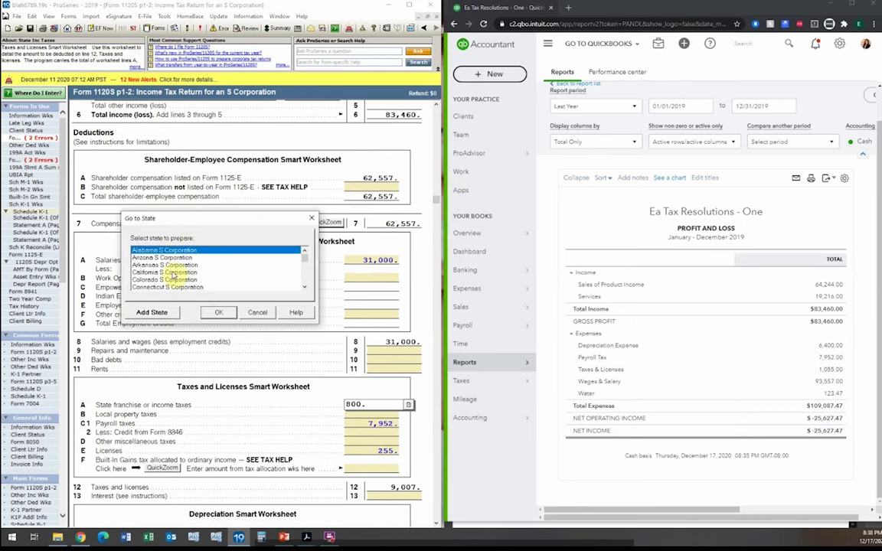
left_click(170, 273)
left_click(218, 313)
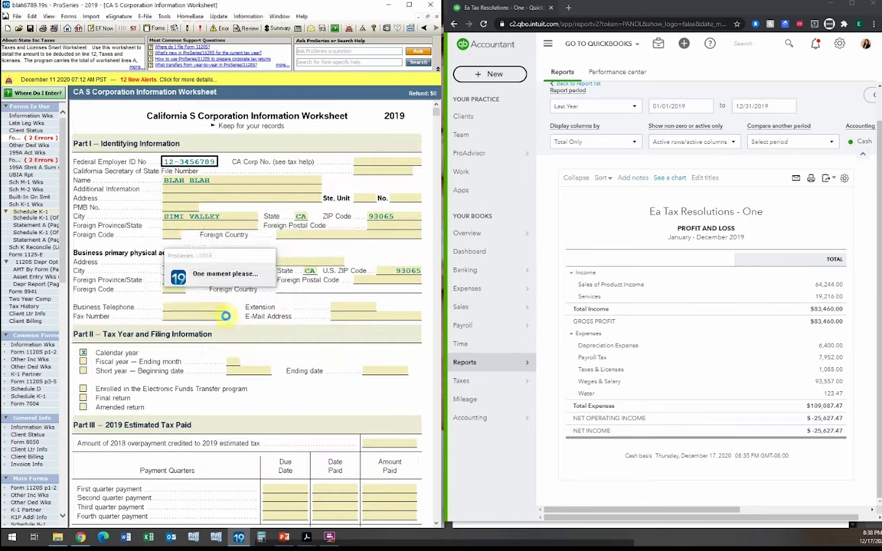
left_click(199, 300)
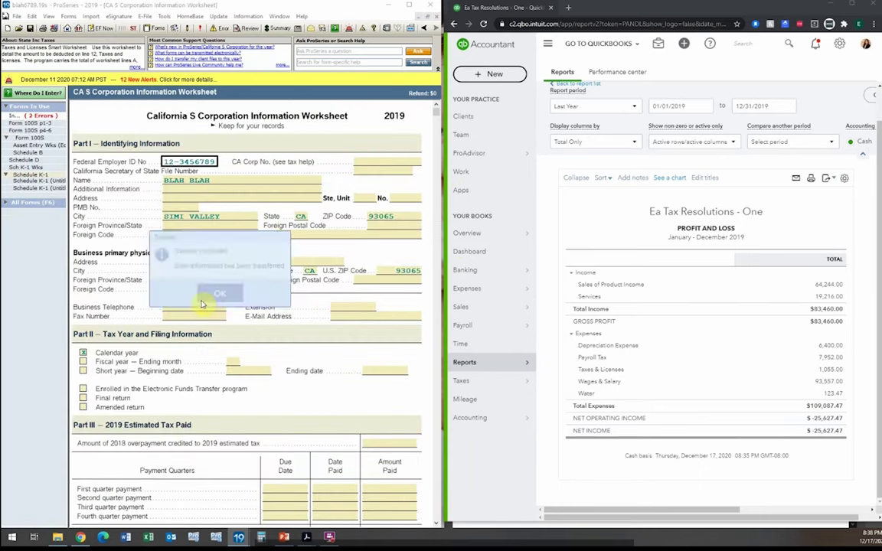
left_click(218, 293)
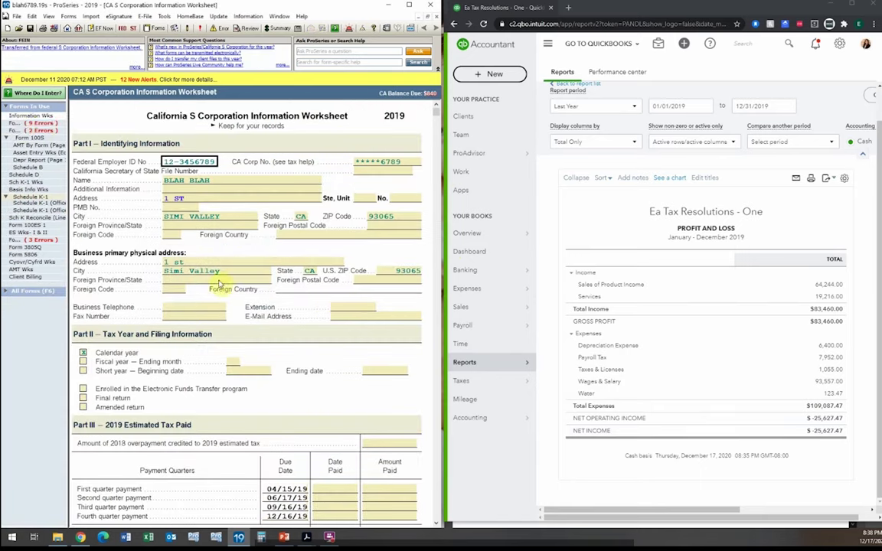
- Open Form 100S p1-3 and review the ordinary income (loss) and deducted franchise tax lines under State Adjustments
left_click(18, 125)
scroll(349, 274, "down", 10)
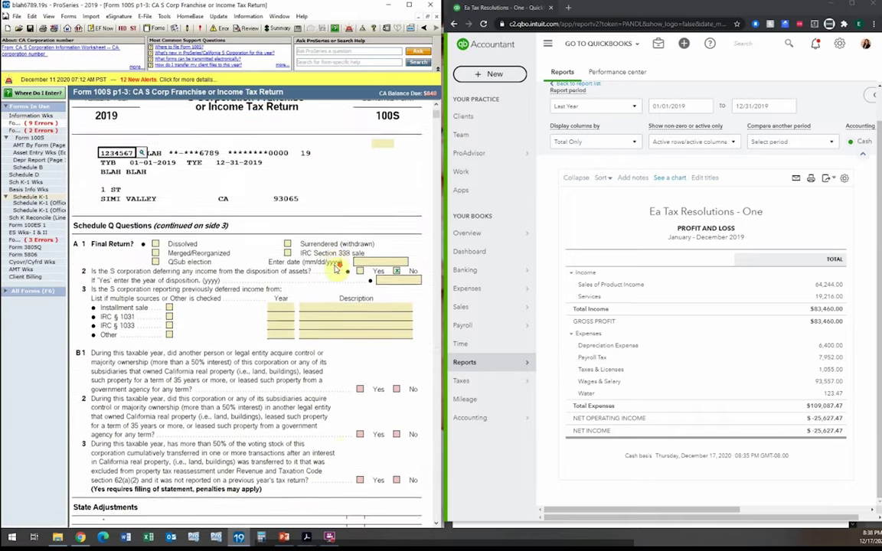
scroll(349, 274, "down", 2)
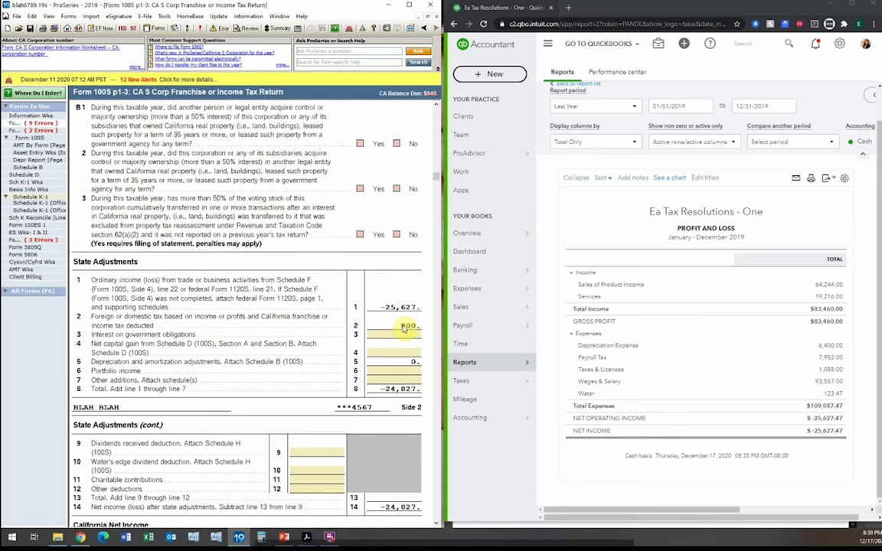
- Examine the California net income, total tax, penalties and interest, and total amount due on Form 100S
scroll(410, 327, "down", 6)
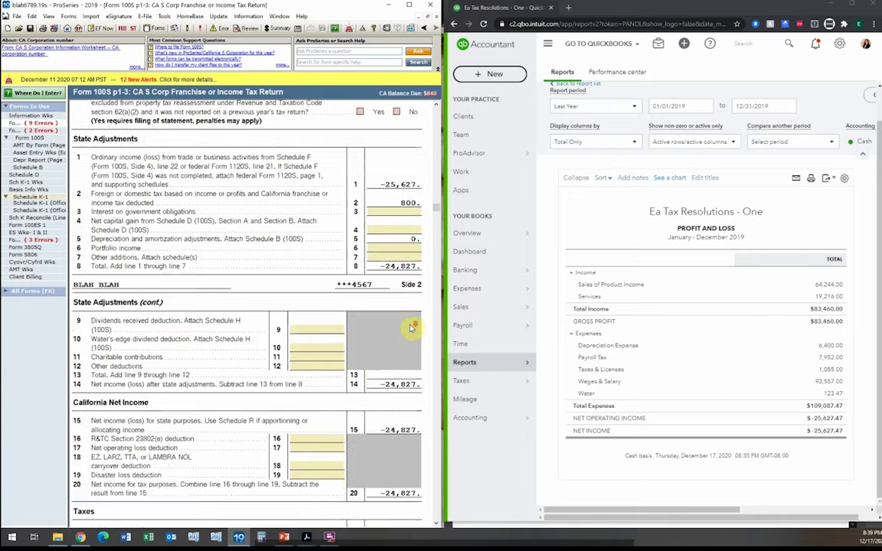
scroll(411, 327, "down", 7)
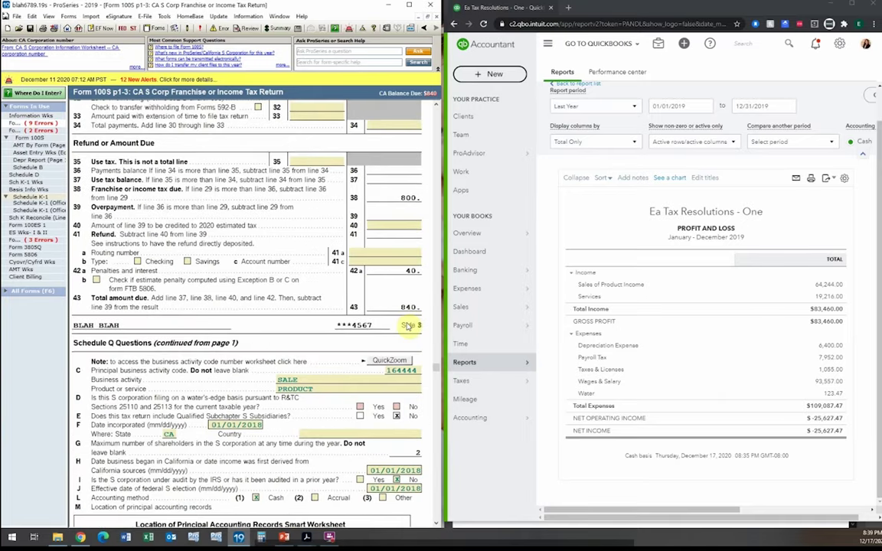
scroll(411, 327, "up", 2)
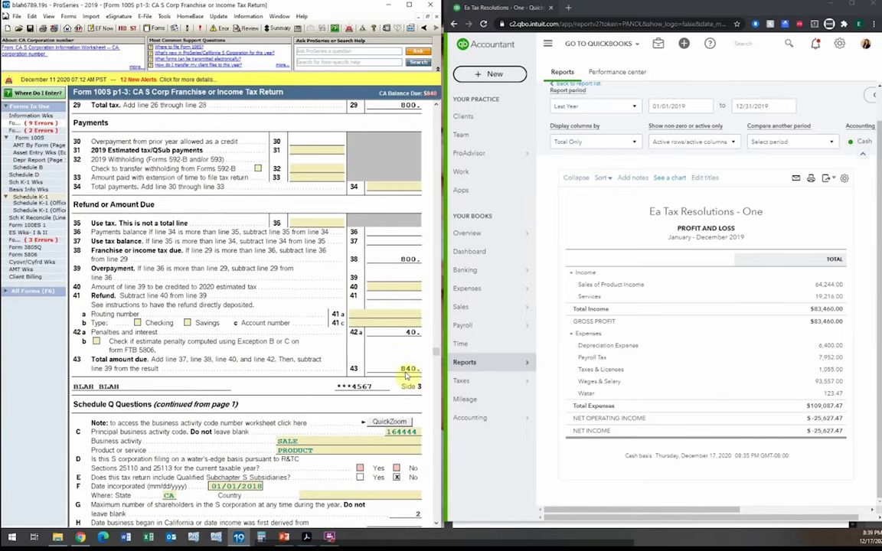
scroll(406, 306, "up", 6)
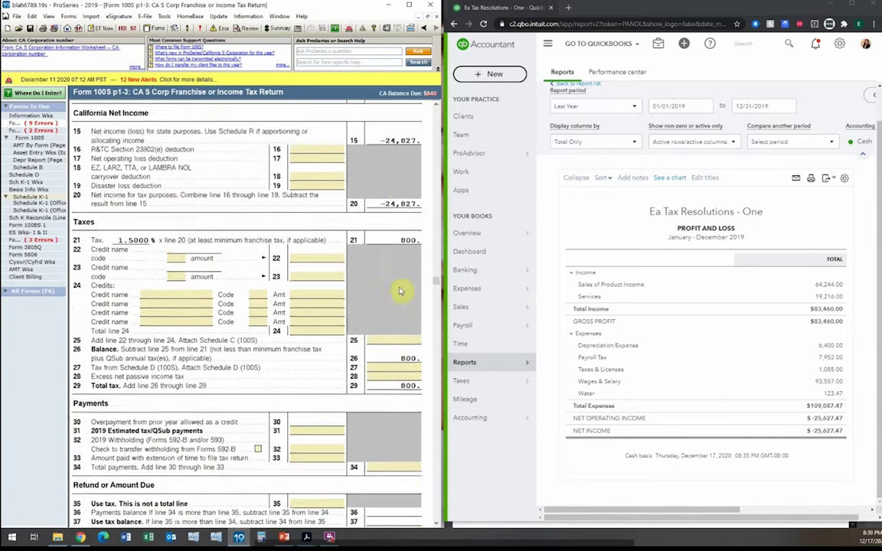
scroll(391, 287, "down", 8)
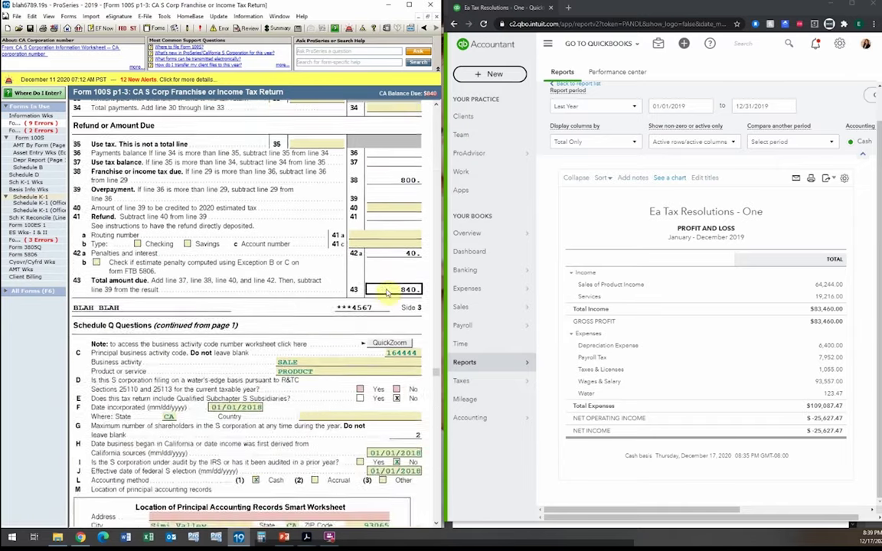
scroll(390, 284, "up", 5)
scroll(390, 280, "up", 6)
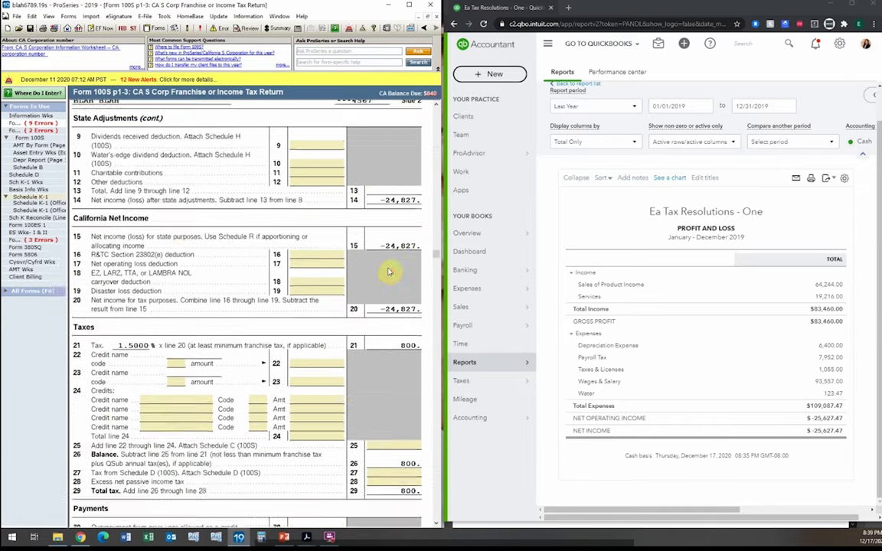